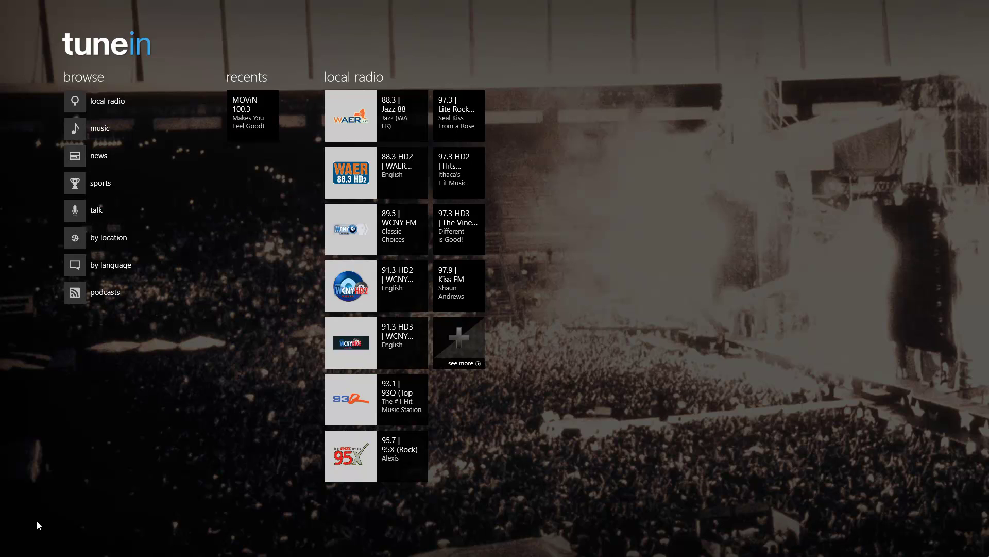
Browse TuneIn Radio's local stations, from 88.3 Jazz 88 to 95.7 95X
{"action": "mouse_move", "coordinate": [1, 555]}
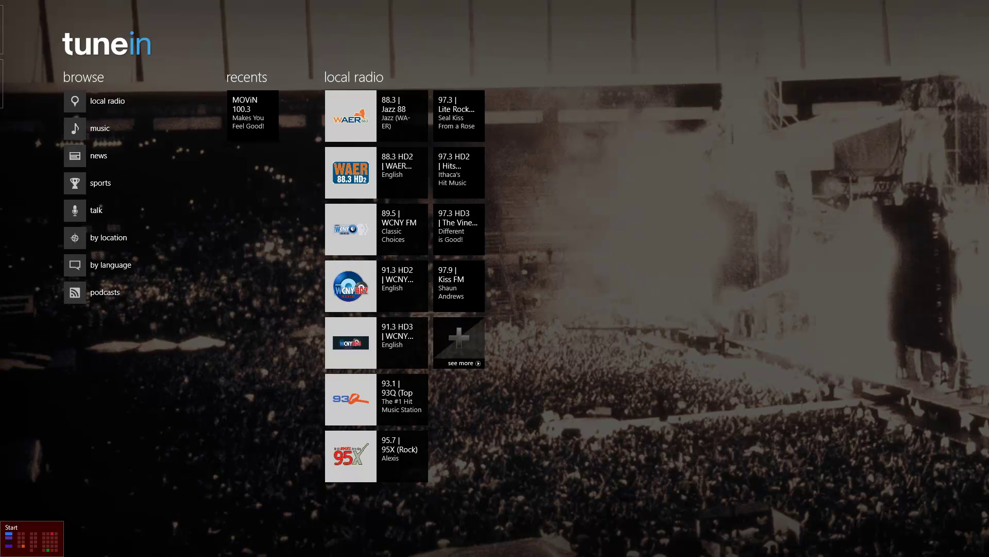
Bring up the Win+X system tools menu, dismiss it, and return to the Start screen
{"action": "right_click", "coordinate": [1, 555]}
{"action": "left_click", "coordinate": [203, 468]}
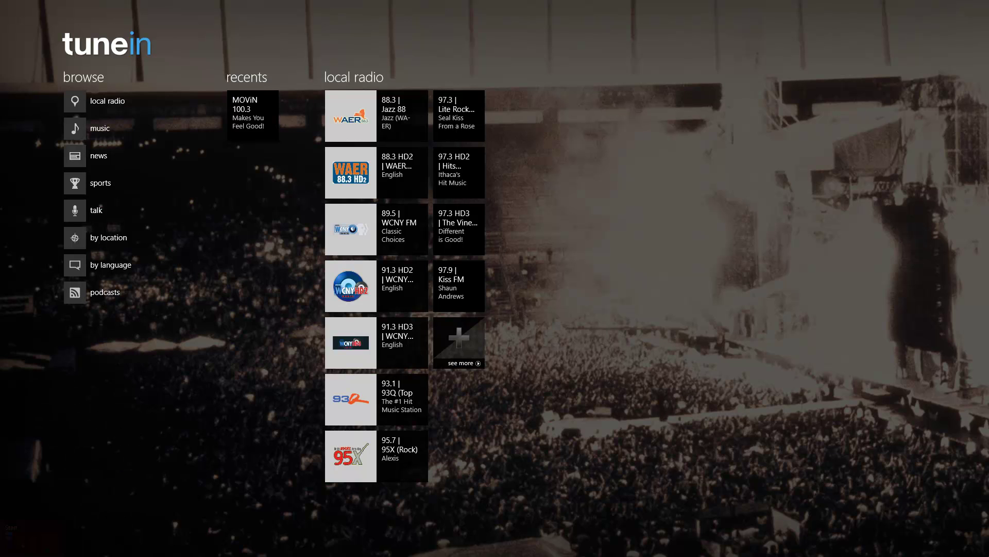
{"action": "left_click", "coordinate": [1, 555]}
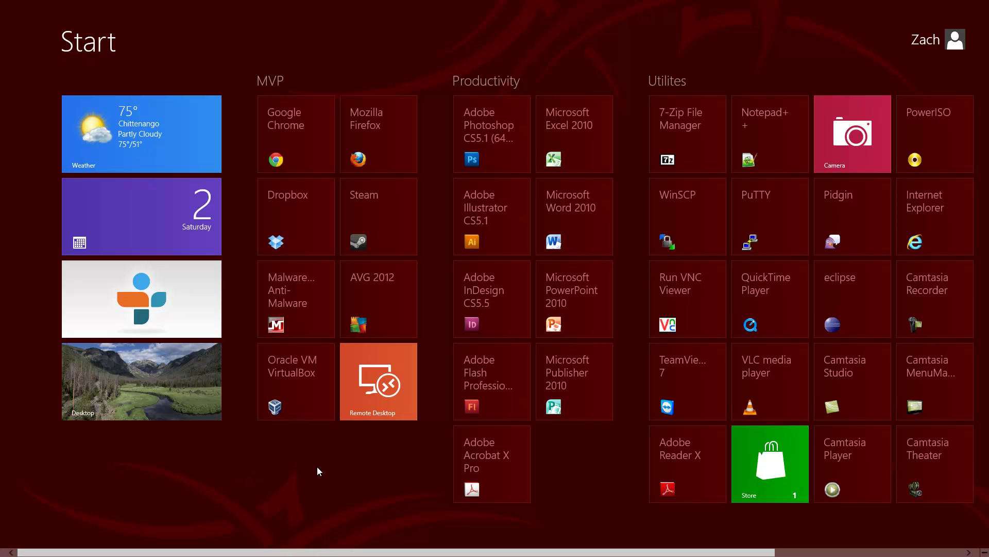
Show All apps and view Command Prompt's options in the Windows System group
{"action": "right_click", "coordinate": [378, 470]}
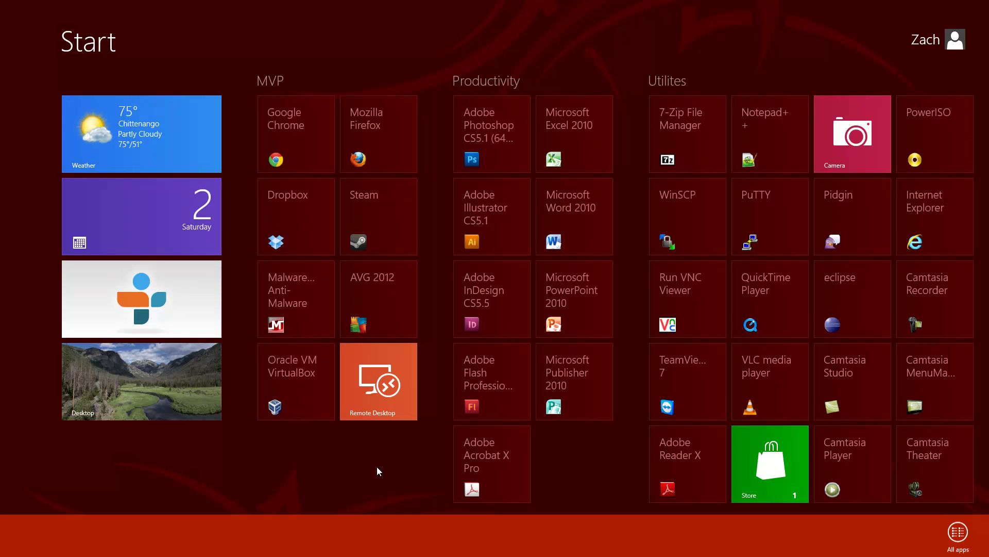
{"action": "left_click", "coordinate": [959, 531]}
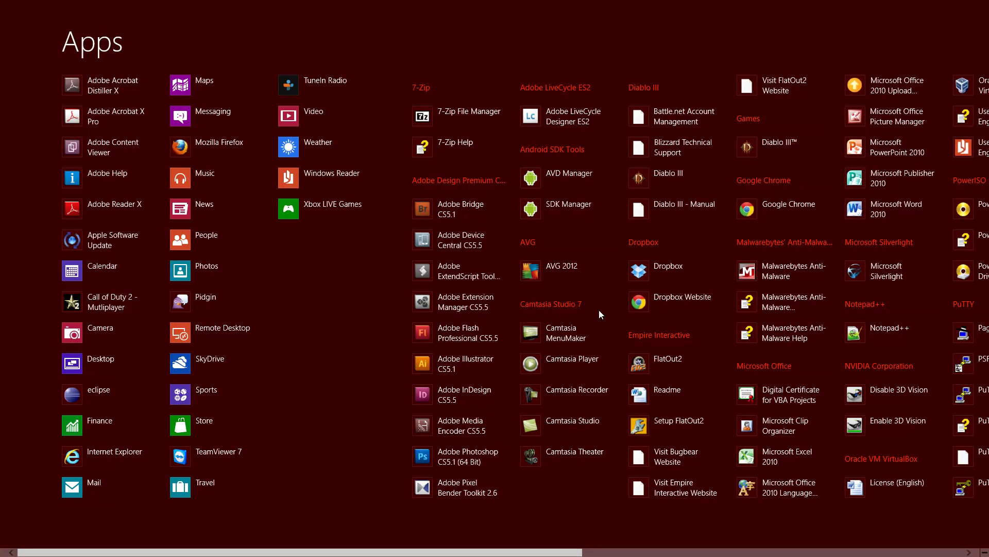
{"action": "scroll", "coordinate": [599, 329], "scroll_direction": "down", "scroll_amount": 8}
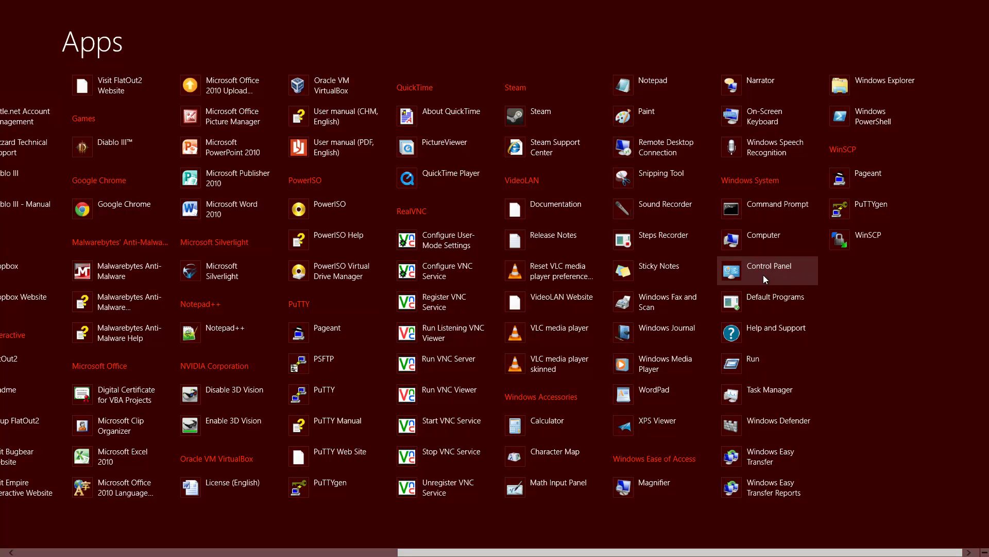
{"action": "right_click", "coordinate": [756, 213]}
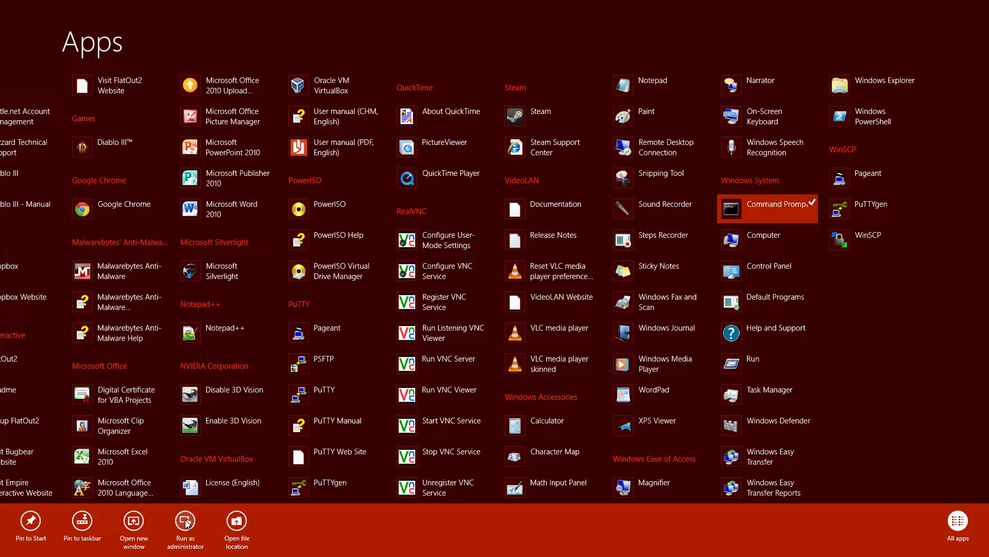
{"action": "scroll", "coordinate": [750, 317], "scroll_direction": "up", "scroll_amount": 5}
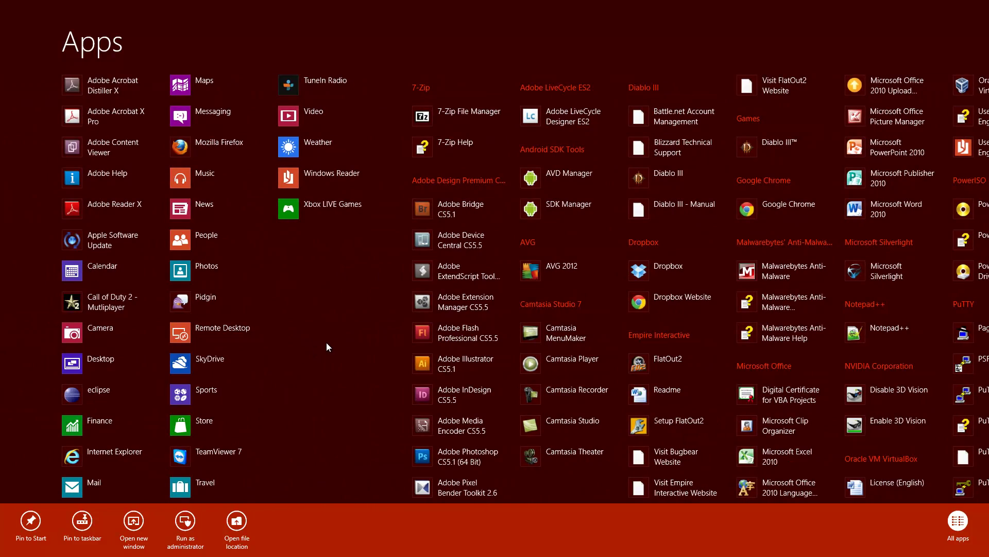
Dismiss the Command Prompt options, switch to TuneIn Radio, then go back to Start
{"action": "key", "text": "Escape"}
{"action": "key", "text": "Right"}
{"action": "key", "text": "Right"}
{"action": "key", "text": "Return"}
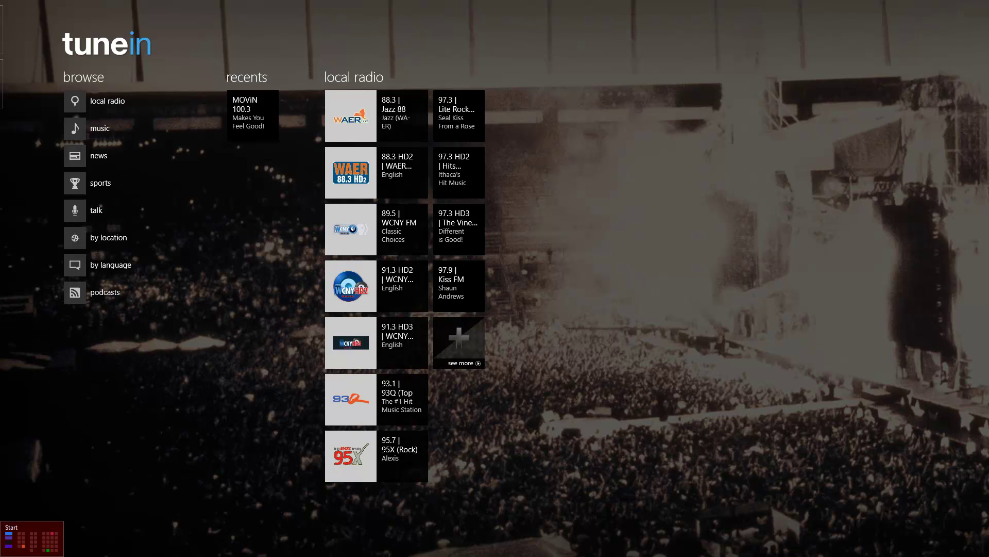
{"action": "left_click", "coordinate": [10, 546]}
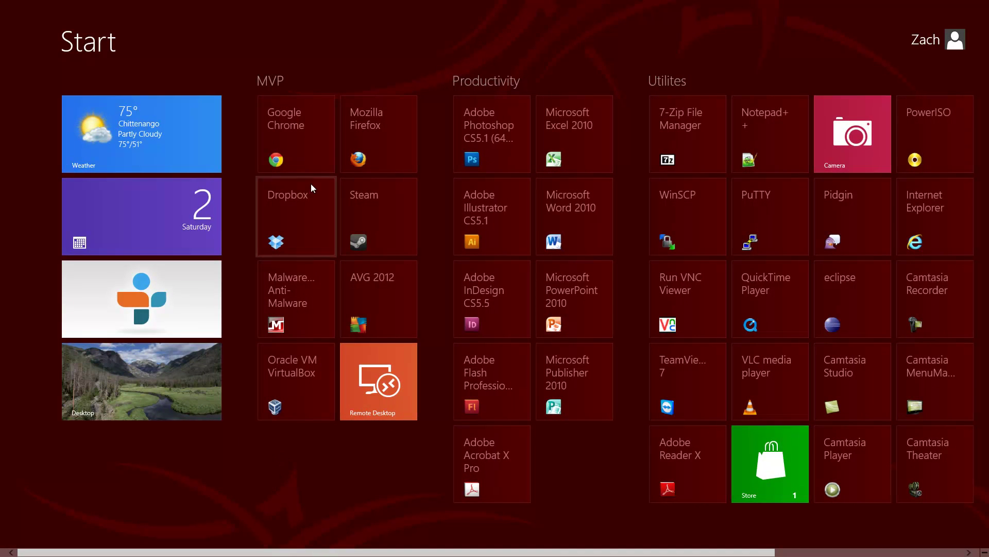
Unpin the Camtasia Player, Camtasia Theater and Camtasia MenuMaker tiles from Start
{"action": "scroll", "coordinate": [499, 268], "scroll_direction": "down", "scroll_amount": 3}
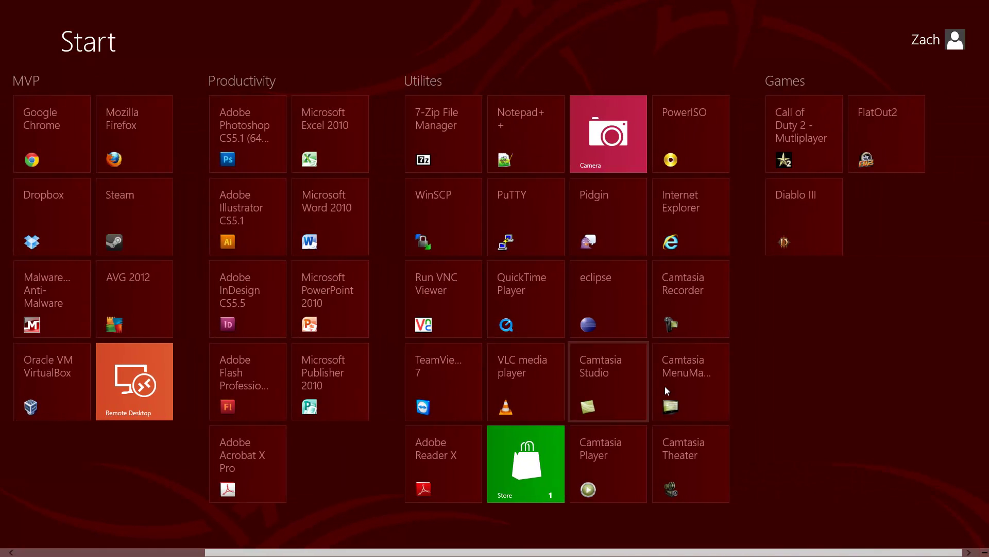
{"action": "right_click", "coordinate": [620, 461]}
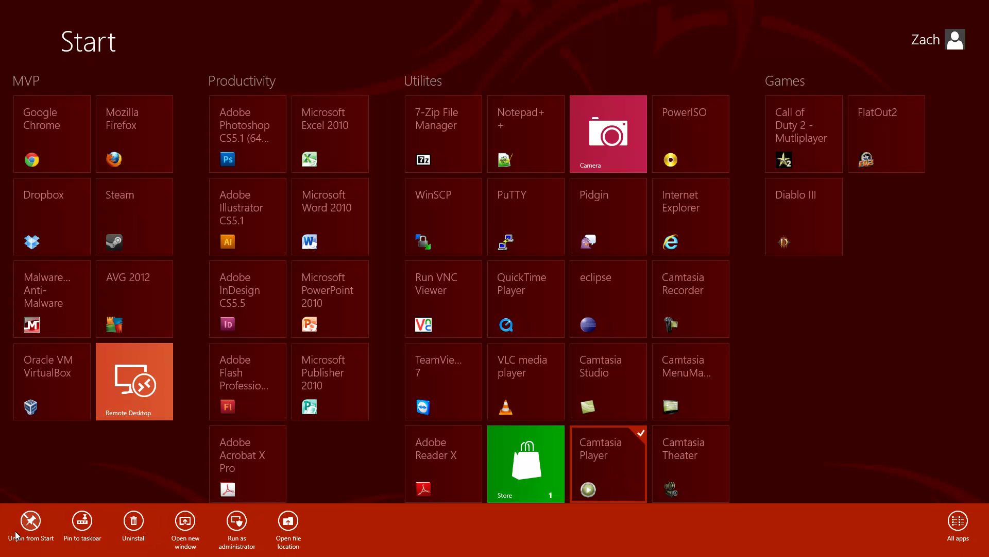
{"action": "right_click", "coordinate": [704, 444]}
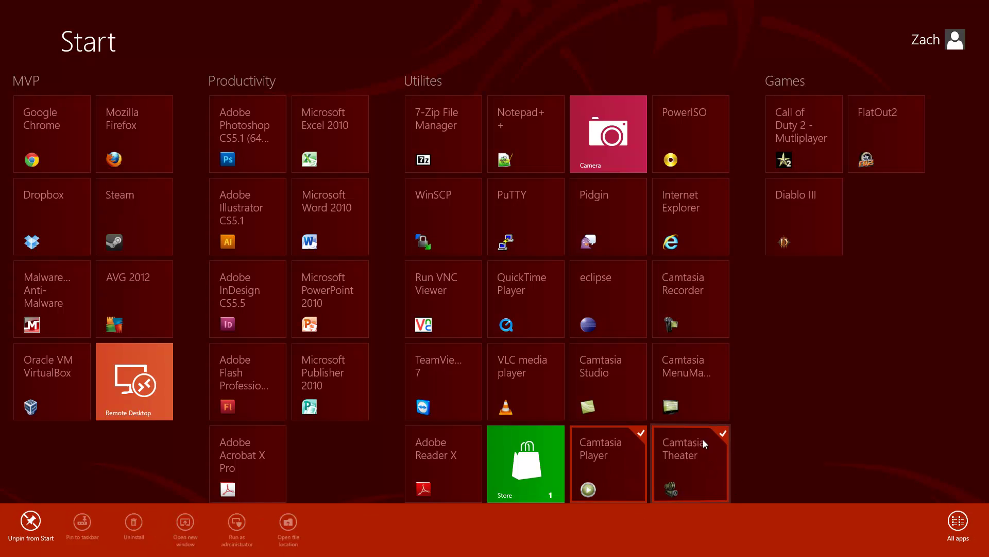
{"action": "right_click", "coordinate": [691, 395]}
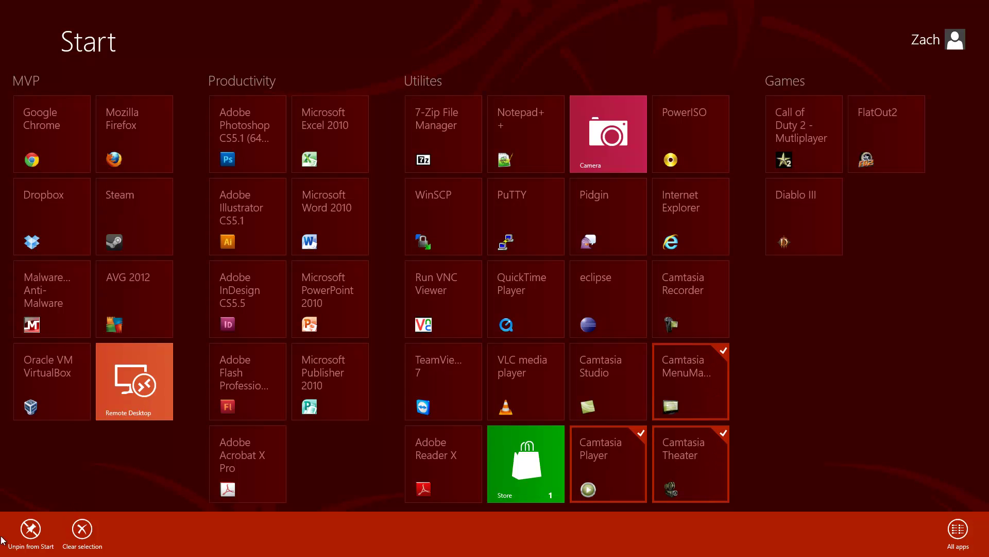
{"action": "left_click", "coordinate": [30, 528]}
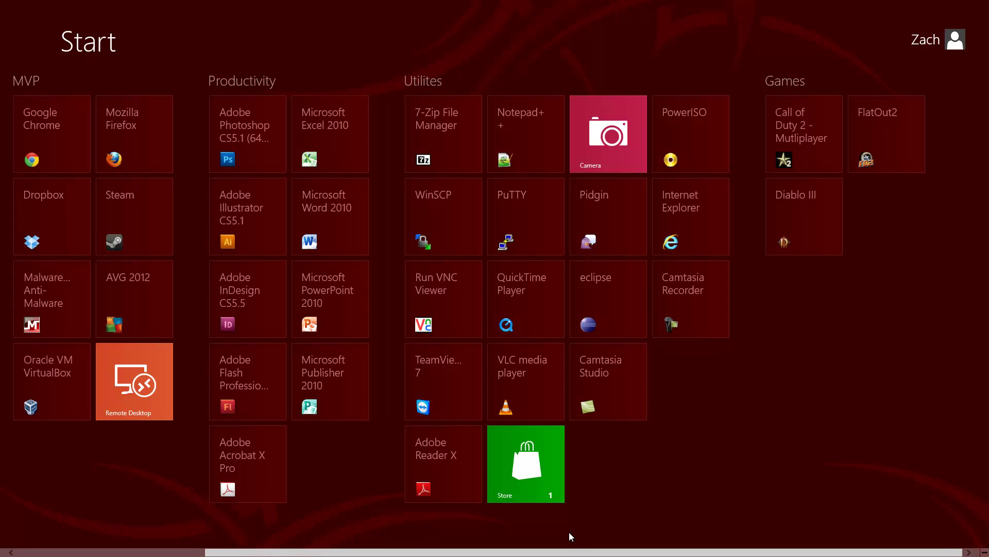
{"action": "scroll", "coordinate": [361, 480], "scroll_direction": "up", "scroll_amount": 5}
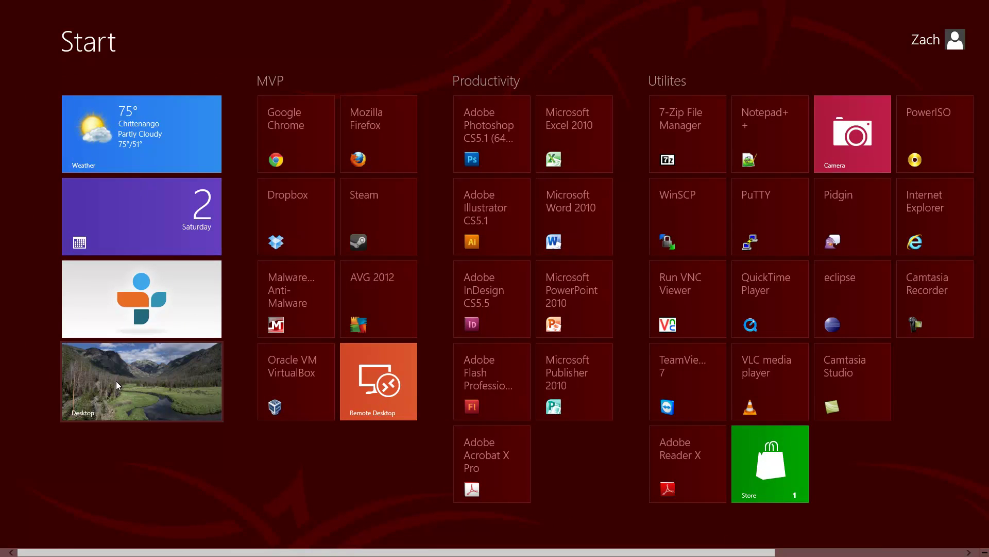
Open the desktop and bring up the app switcher, charms and clock from the screen corners
{"action": "left_click", "coordinate": [132, 379]}
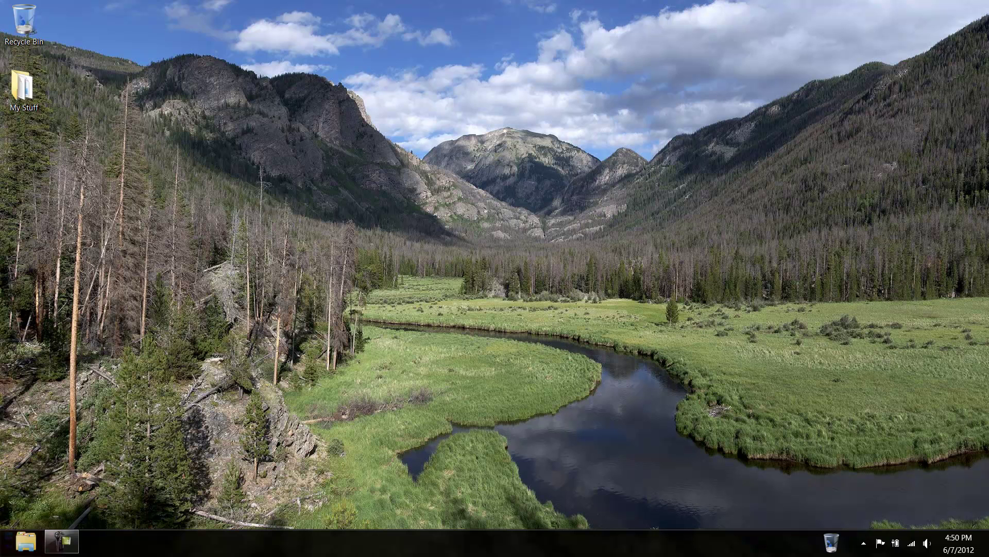
{"action": "mouse_move", "coordinate": [1, 554]}
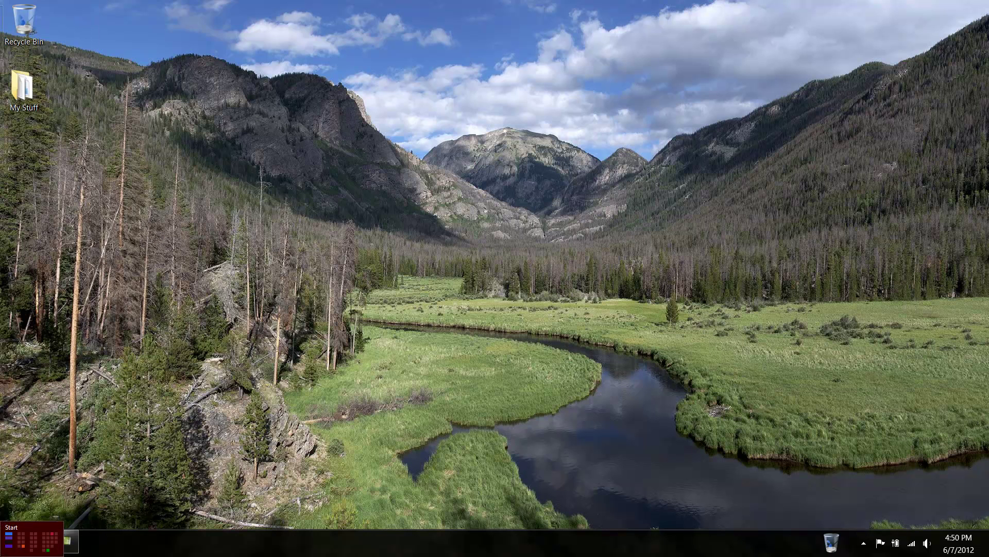
{"action": "mouse_move", "coordinate": [1, 384]}
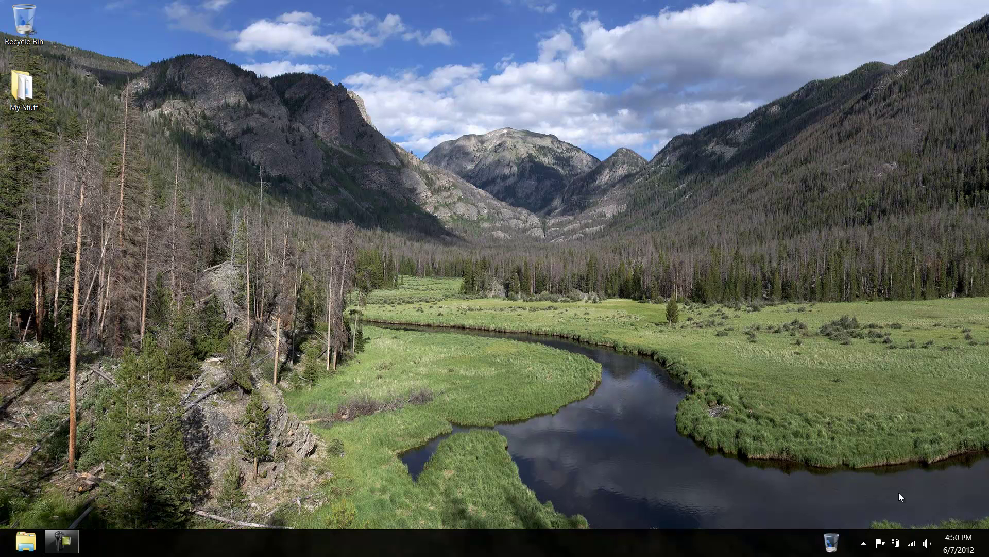
{"action": "mouse_move", "coordinate": [986, 554]}
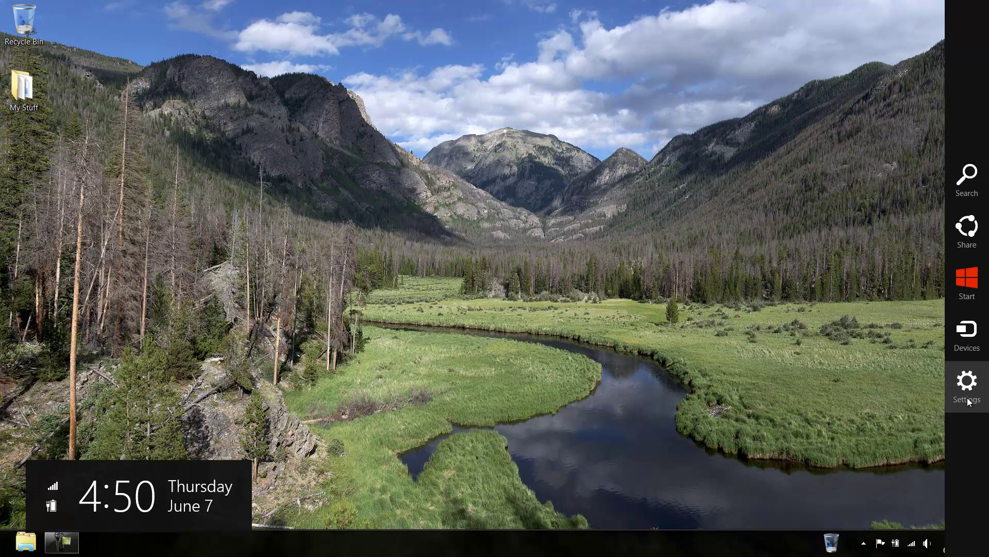
From the Settings charm, view PC settings' Users, Notifications and Wireless pages
{"action": "left_click", "coordinate": [965, 394]}
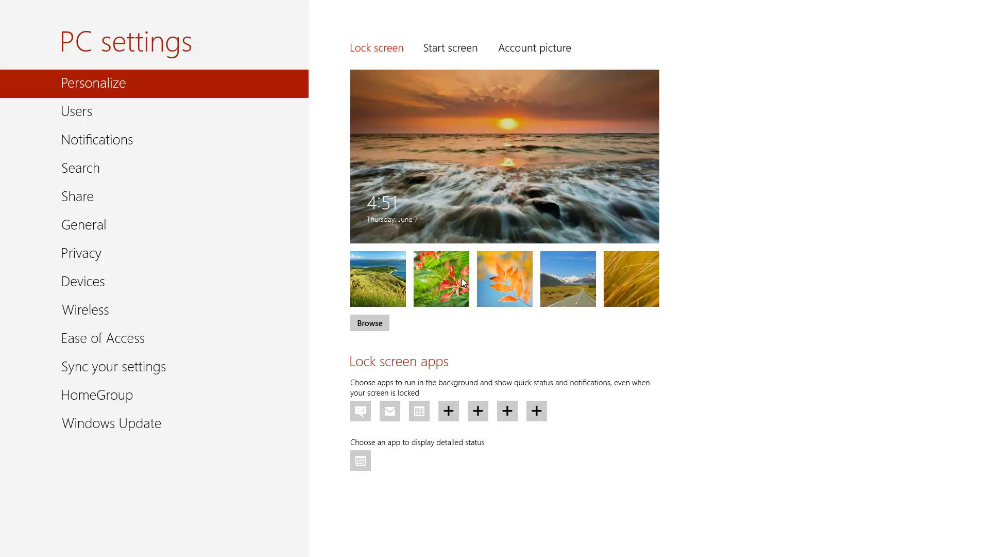
{"action": "left_click", "coordinate": [154, 115]}
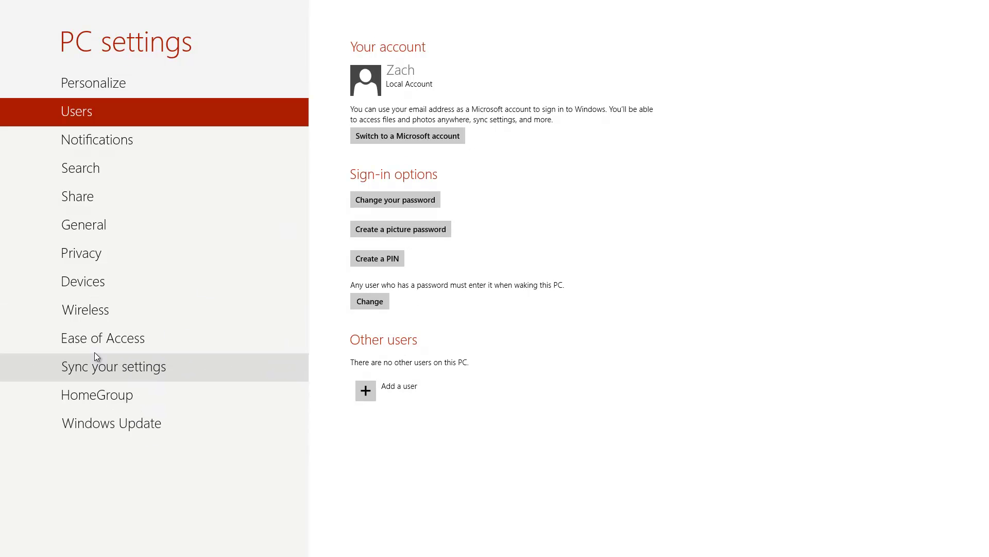
{"action": "left_click", "coordinate": [127, 138]}
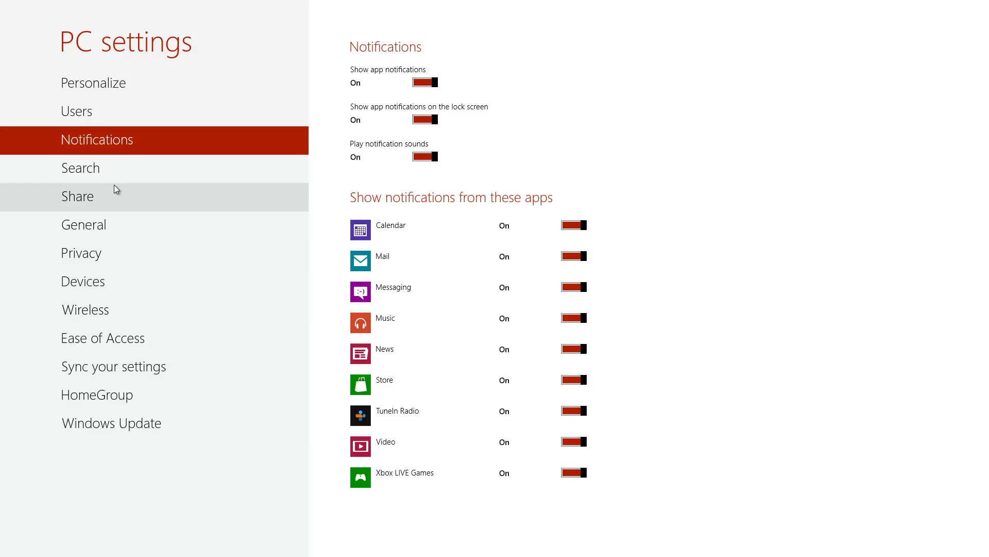
{"action": "left_click", "coordinate": [83, 309]}
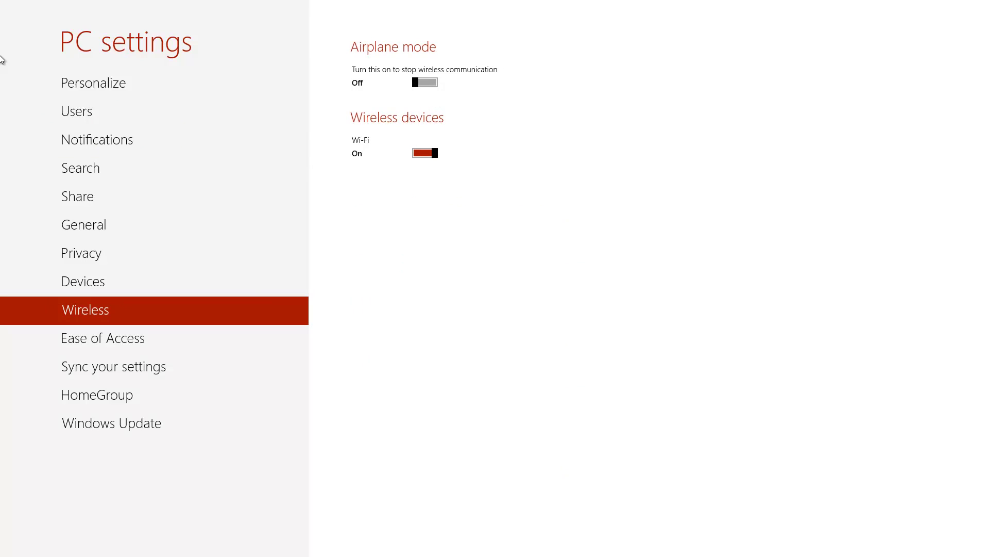
Cycle through open apps from the left edge, then open the desktop beside snapped TuneIn
{"action": "mouse_move", "coordinate": [2, 47]}
{"action": "left_click", "coordinate": [2, 16]}
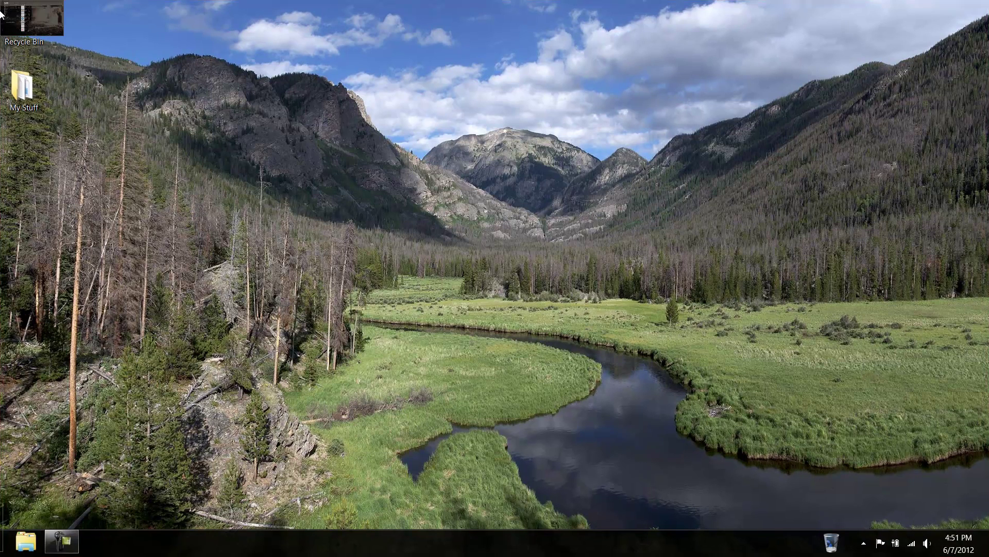
{"action": "left_click", "coordinate": [2, 7]}
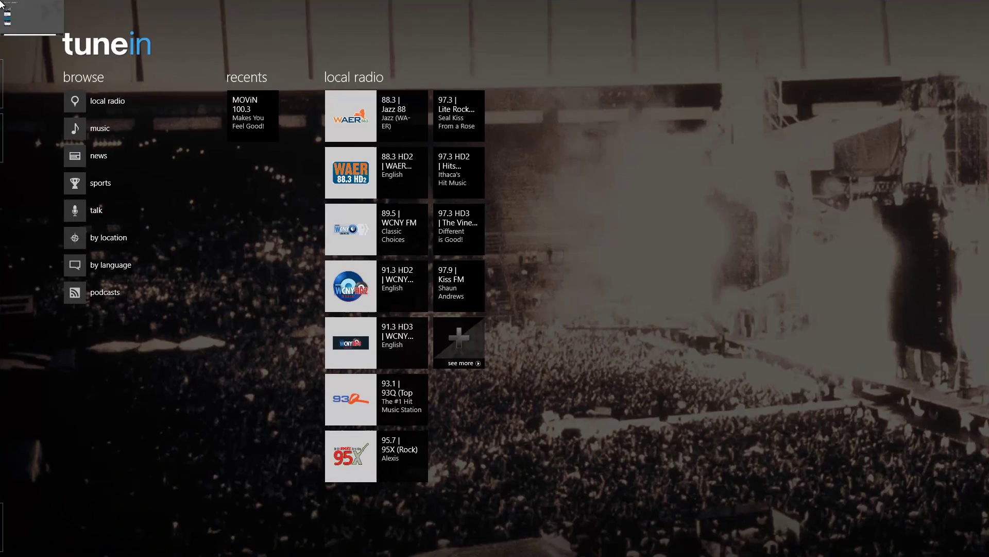
{"action": "left_click", "coordinate": [2, 5]}
{"action": "left_click", "coordinate": [3, 5]}
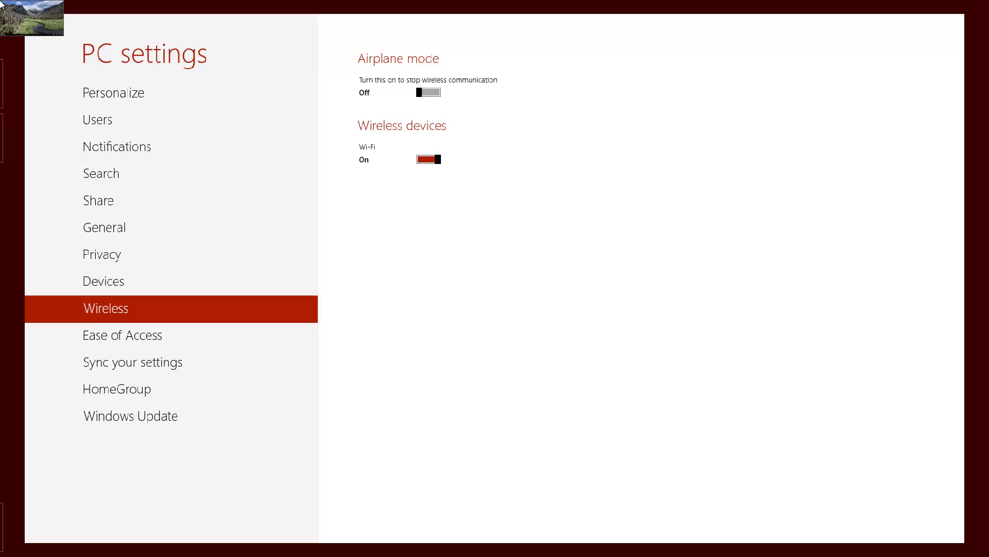
{"action": "left_click", "coordinate": [2, 5]}
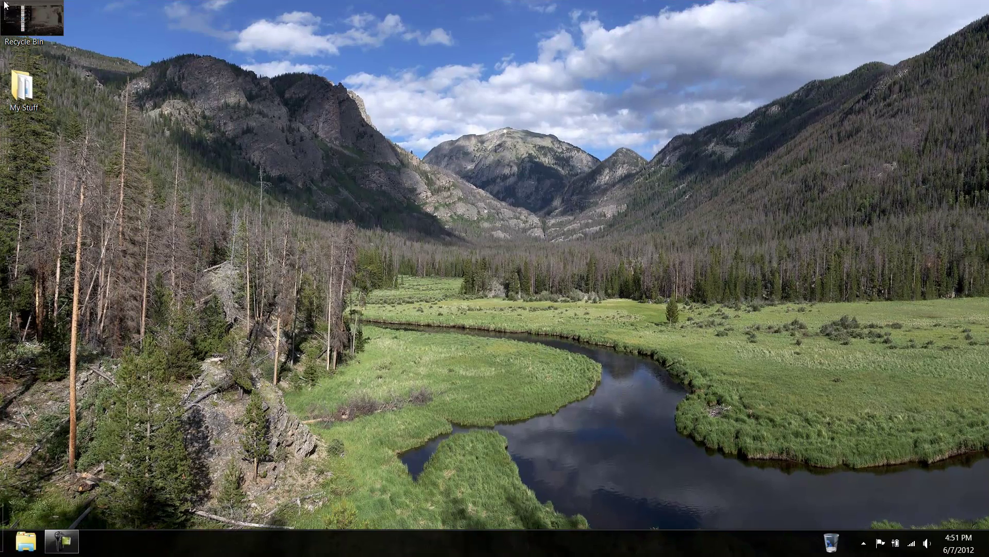
{"action": "left_click", "coordinate": [4, 7]}
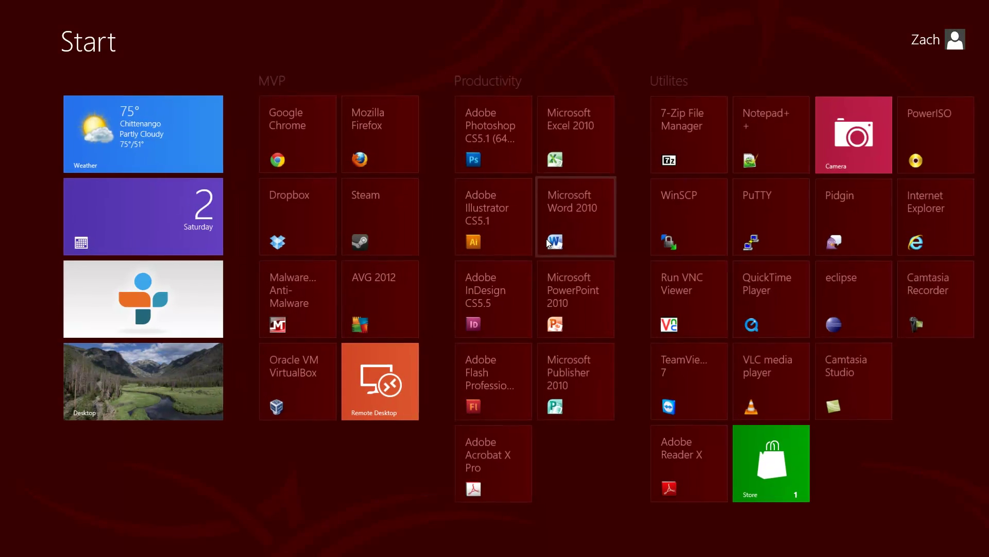
{"action": "left_click", "coordinate": [194, 390]}
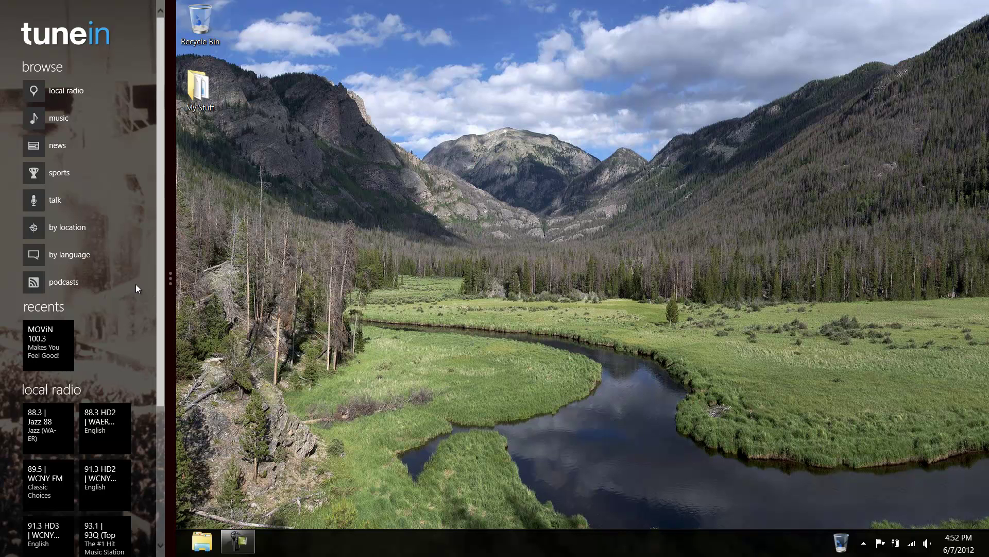
Make TuneIn the main view and open a Libraries window, moving it up and left
{"action": "left_click_drag", "start_coordinate": [174, 280], "coordinate": [784, 280]}
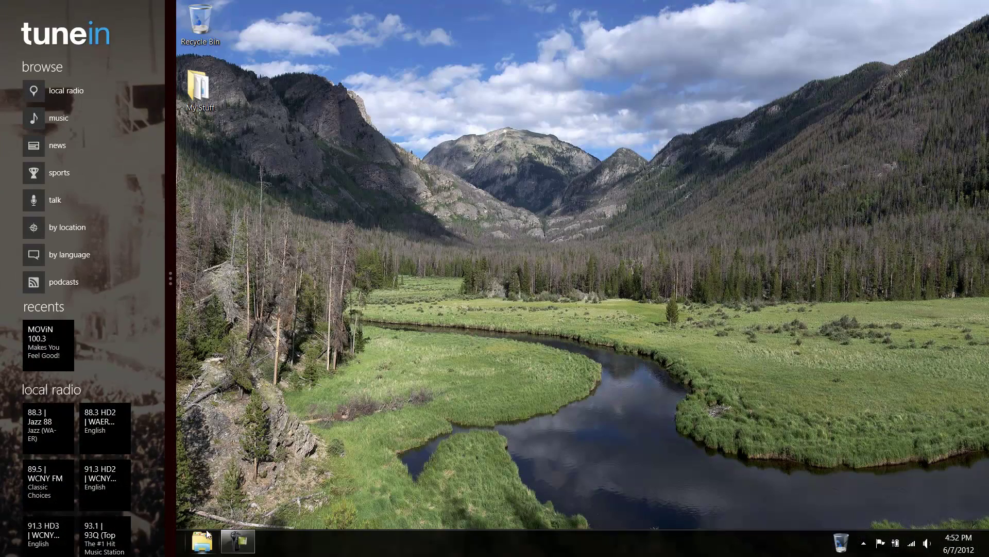
{"action": "left_click", "coordinate": [202, 541]}
{"action": "left_click_drag", "start_coordinate": [595, 51], "coordinate": [492, 148]}
Open a second Explorer window on Documents, then swap the desktop back into the main area
{"action": "key", "text": "ctrl+n"}
{"action": "double_click", "coordinate": [471, 211]}
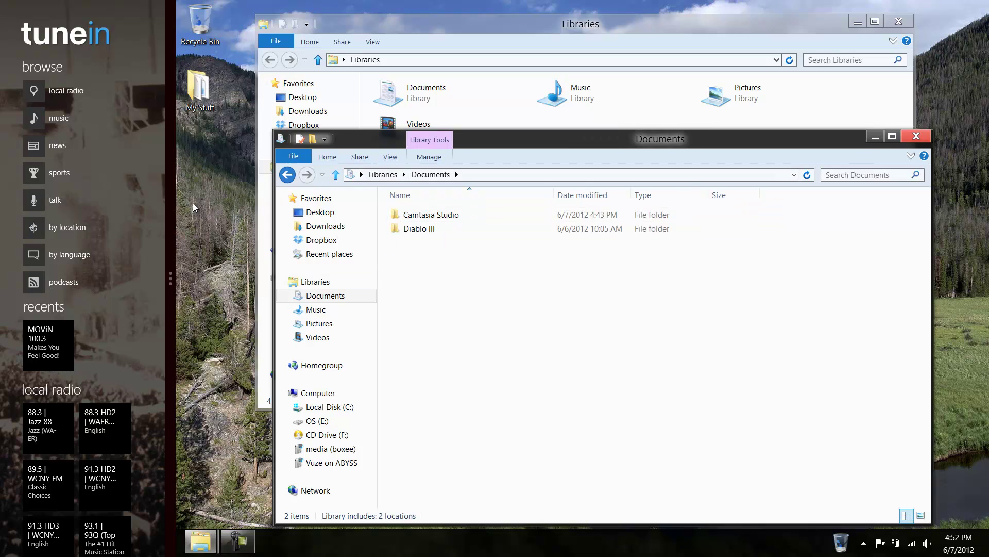
{"action": "left_click_drag", "start_coordinate": [171, 278], "coordinate": [808, 255]}
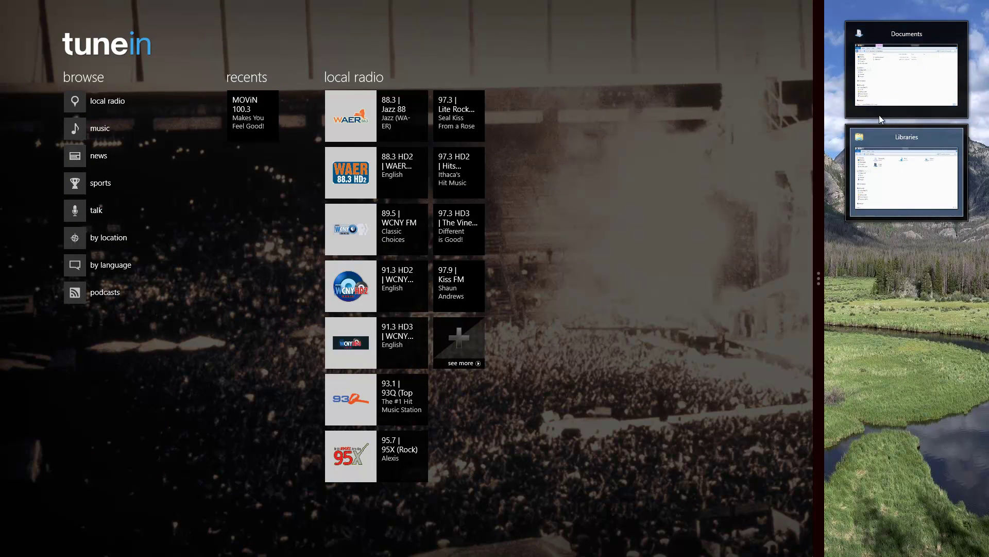
{"action": "left_click", "coordinate": [904, 81]}
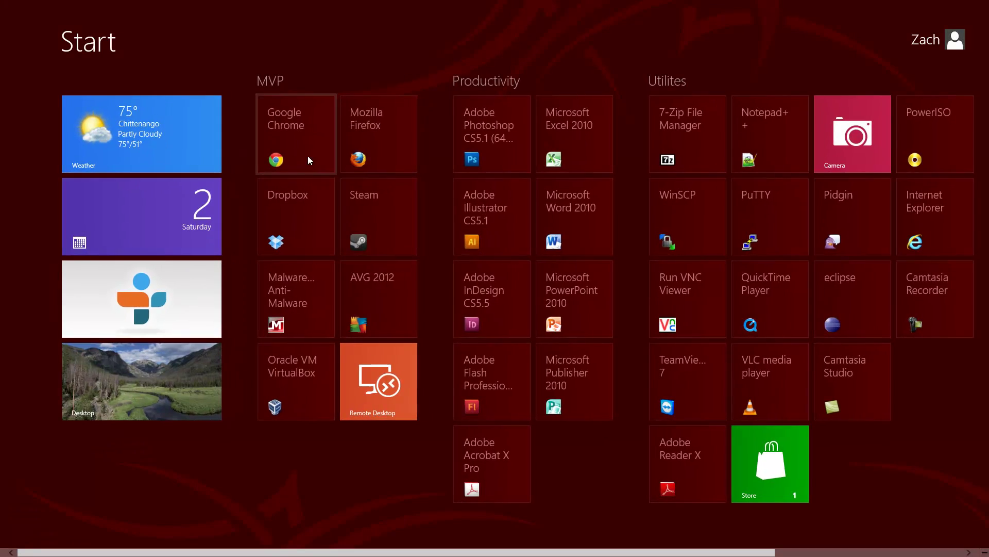
Bring Chrome with Google's homepage into the main area and close the snapped TuneIn pane
{"action": "key", "text": "super"}
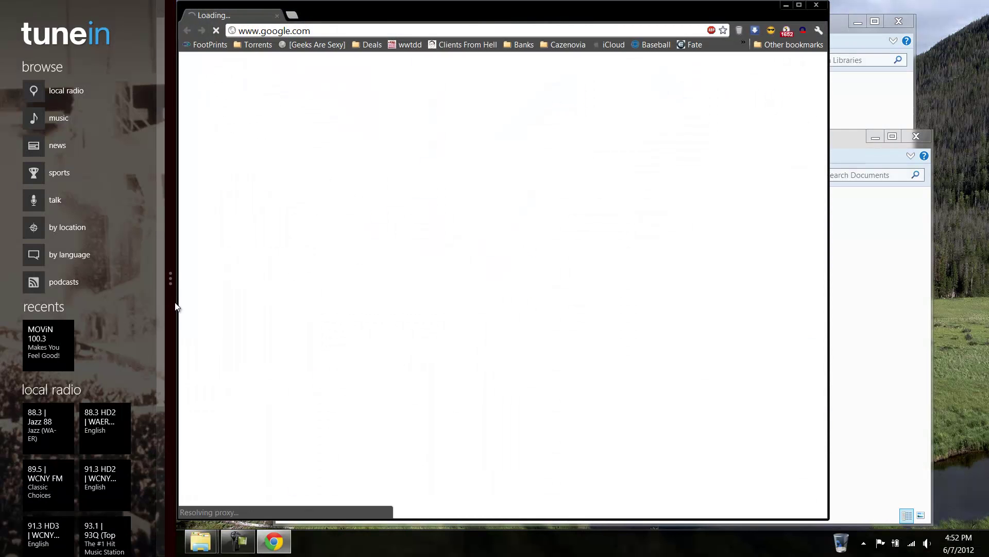
{"action": "left_click_drag", "start_coordinate": [173, 277], "coordinate": [825, 281]}
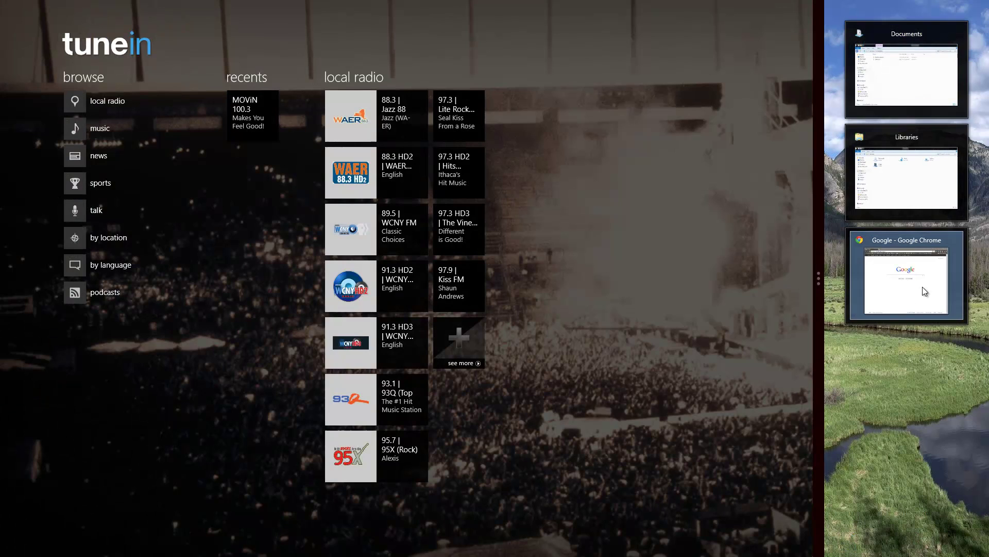
{"action": "left_click", "coordinate": [923, 287]}
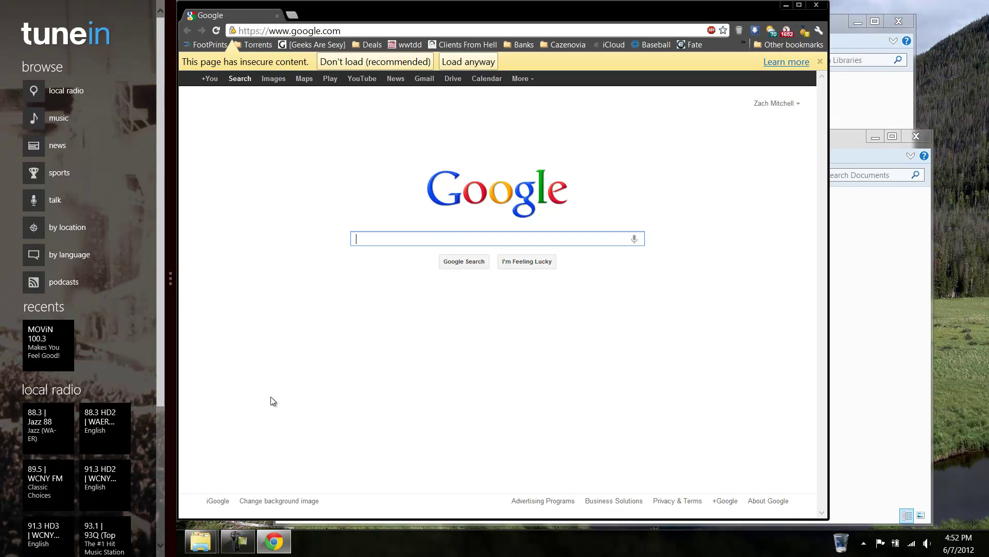
{"action": "left_click", "coordinate": [35, 298]}
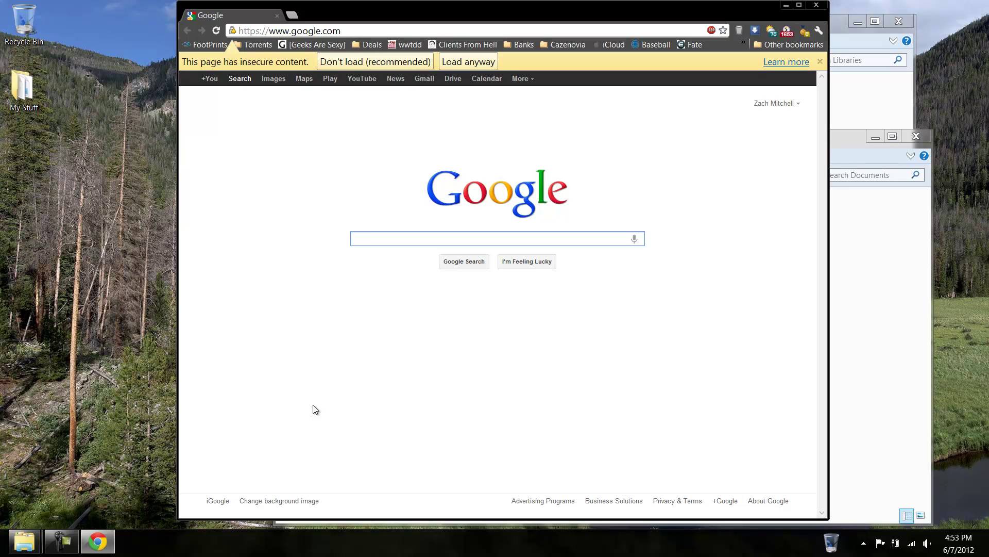
{"action": "key", "text": "super"}
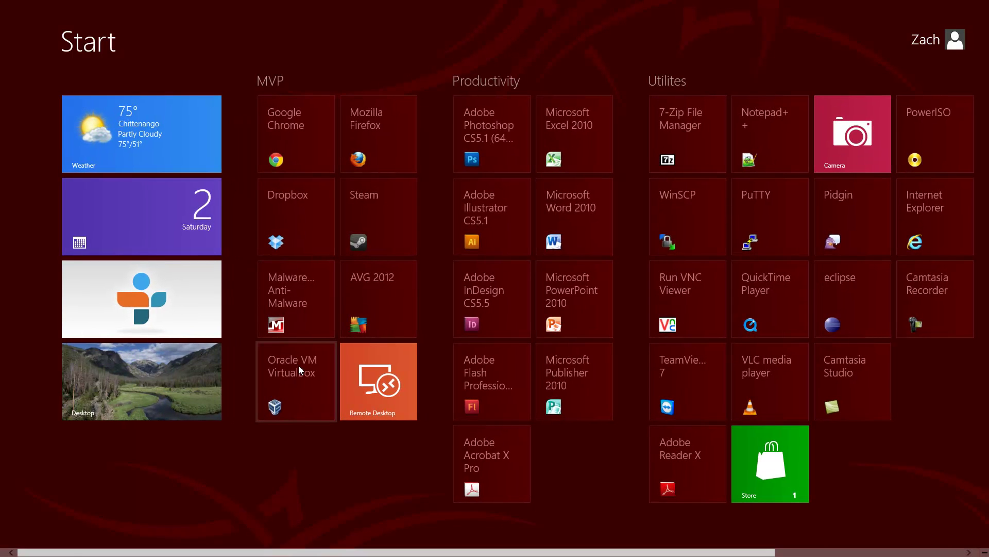
{"action": "scroll", "coordinate": [298, 366], "scroll_direction": "down", "scroll_amount": 3}
{"action": "scroll", "coordinate": [298, 366], "scroll_direction": "up", "scroll_amount": 4}
{"action": "scroll", "coordinate": [296, 363], "scroll_direction": "down", "scroll_amount": 3}
{"action": "scroll", "coordinate": [296, 363], "scroll_direction": "up", "scroll_amount": 3}
{"action": "scroll", "coordinate": [296, 363], "scroll_direction": "down", "scroll_amount": 3}
{"action": "scroll", "coordinate": [296, 363], "scroll_direction": "up", "scroll_amount": 3}
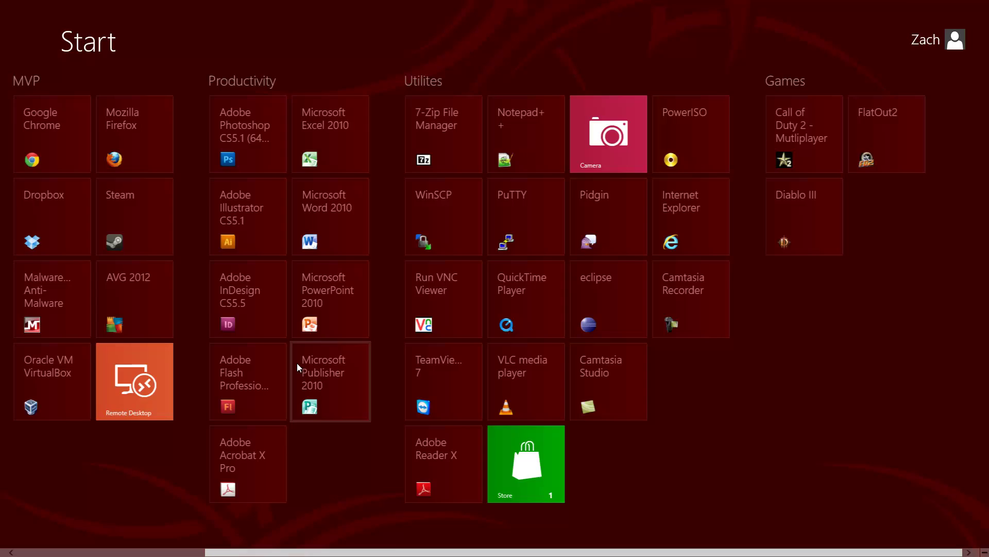
{"action": "scroll", "coordinate": [297, 363], "scroll_direction": "up", "scroll_amount": 3}
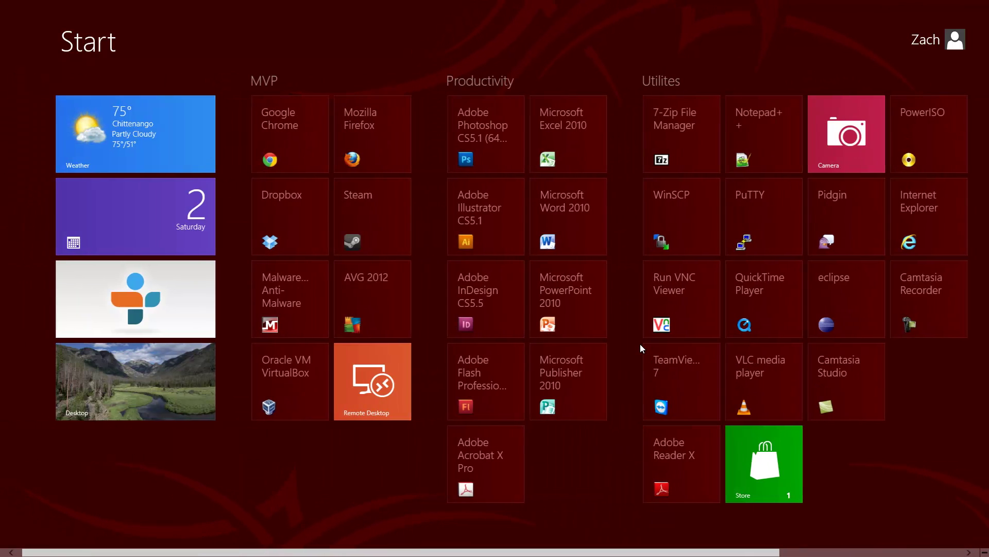
{"action": "key", "text": "super"}
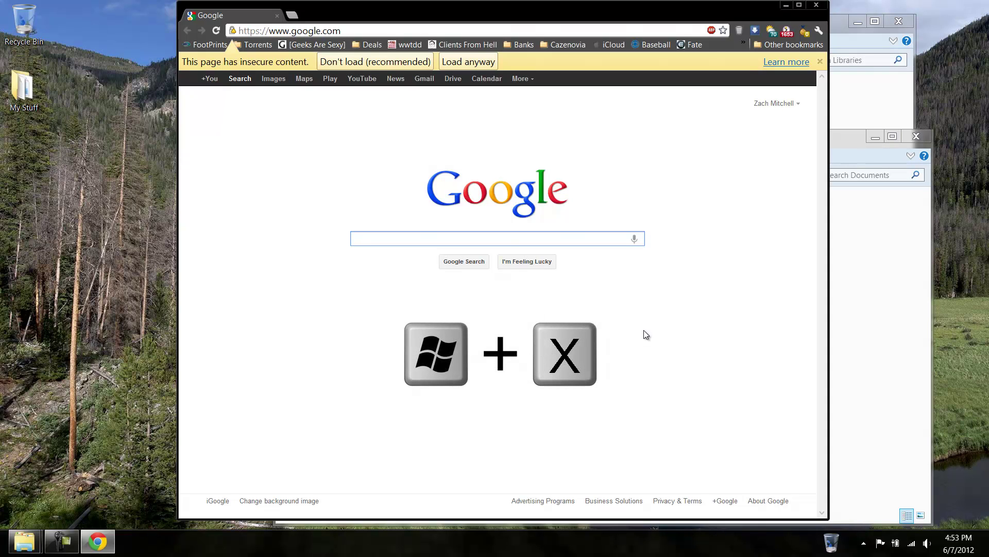
{"action": "key", "text": "super+x"}
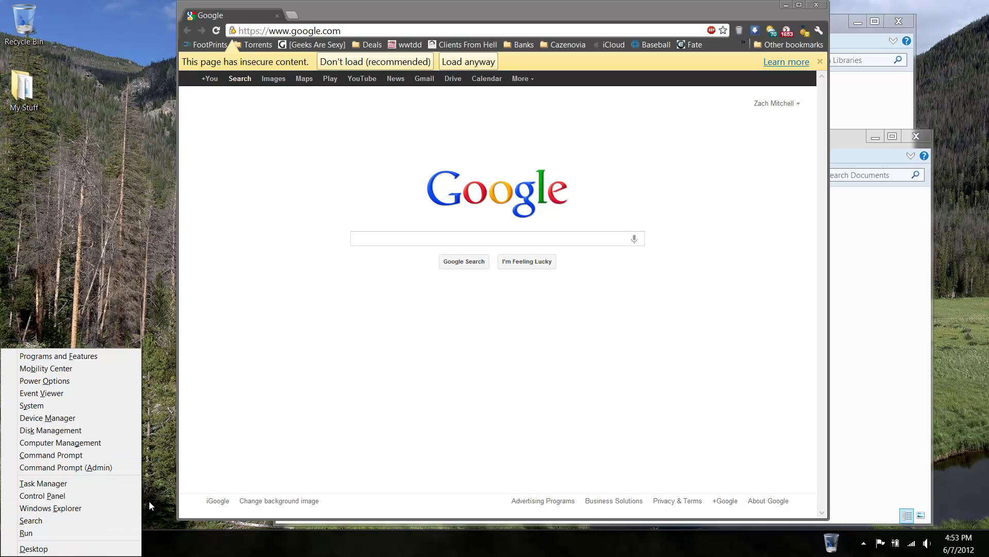
{"action": "left_click", "coordinate": [156, 475]}
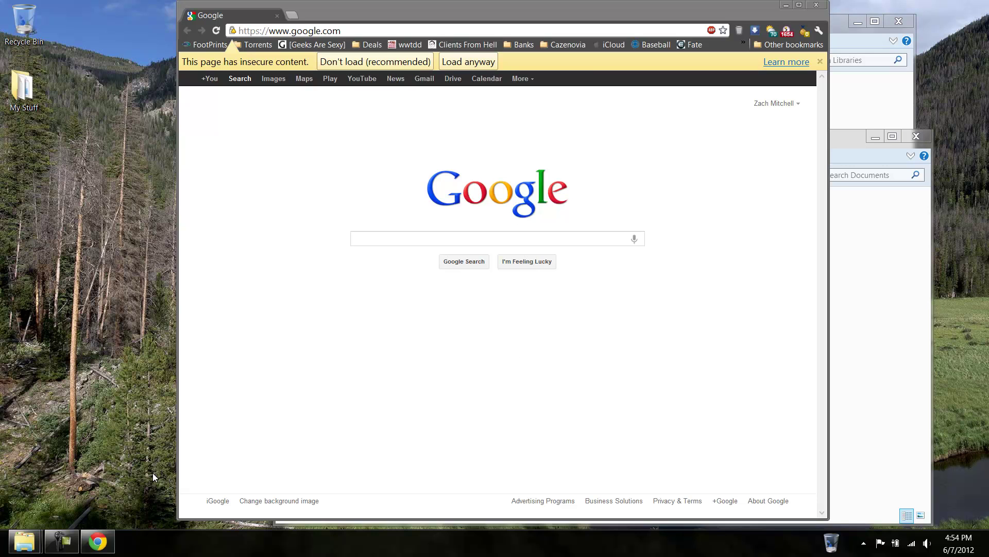
Open and close Run (Win+R), show charms (Win+C), then minimize everything with Win+D
{"action": "key", "text": "super+r"}
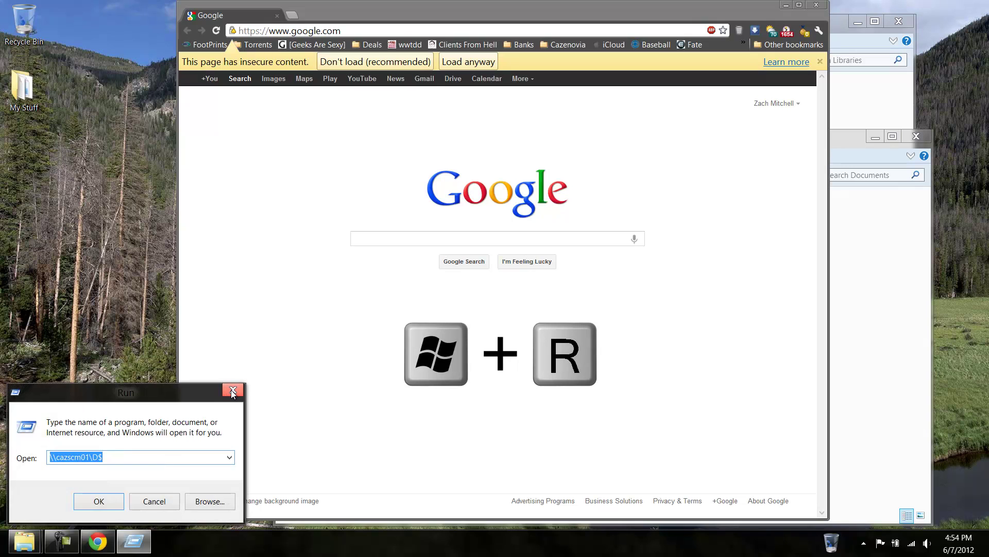
{"action": "left_click", "coordinate": [233, 391]}
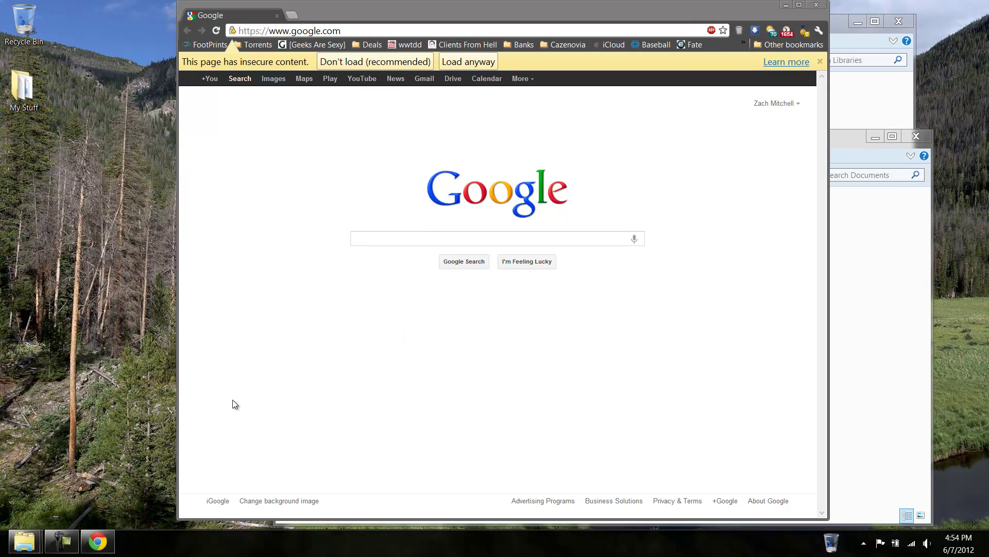
{"action": "key", "text": "super+c"}
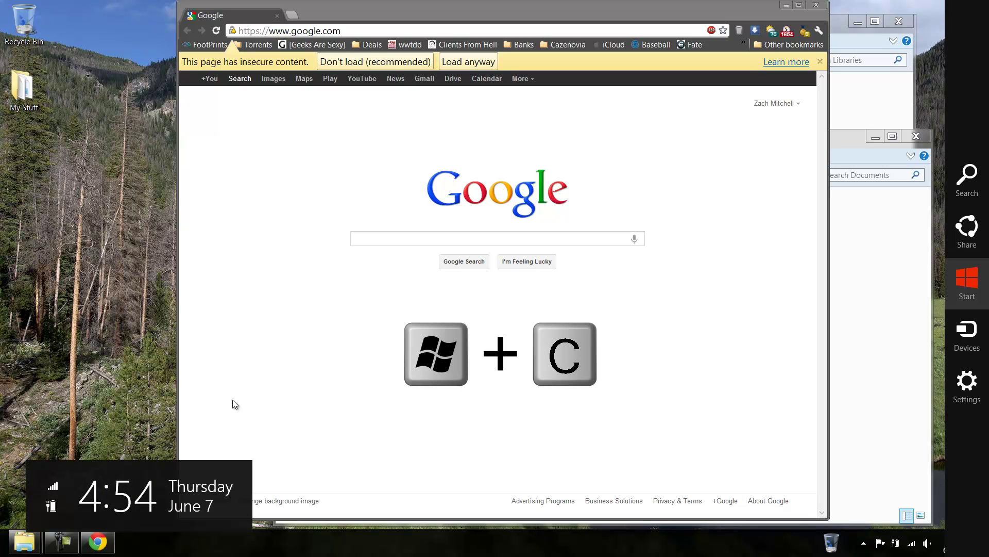
{"action": "key", "text": "super+d"}
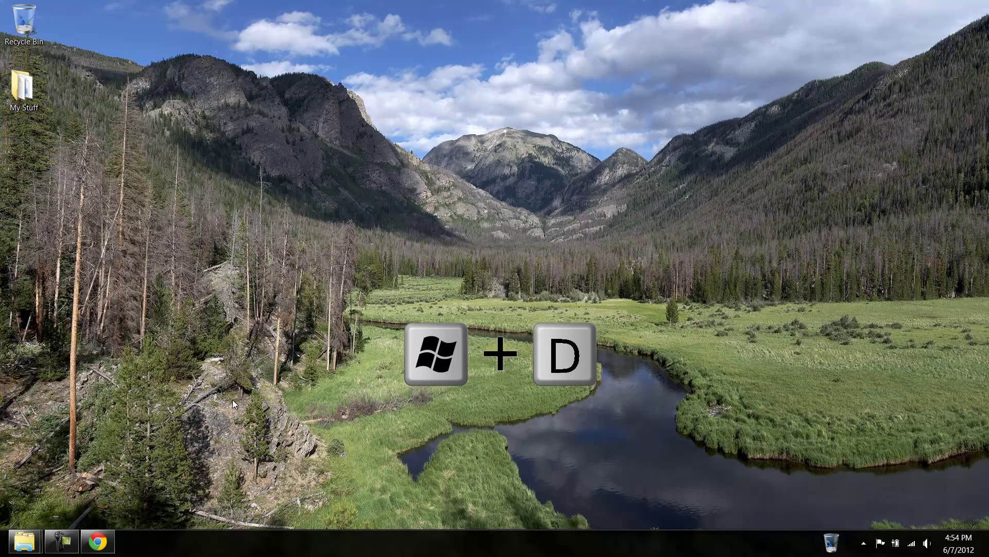
Open a Computer window with Win+E, move it slightly, then close it
{"action": "key", "text": "super+e"}
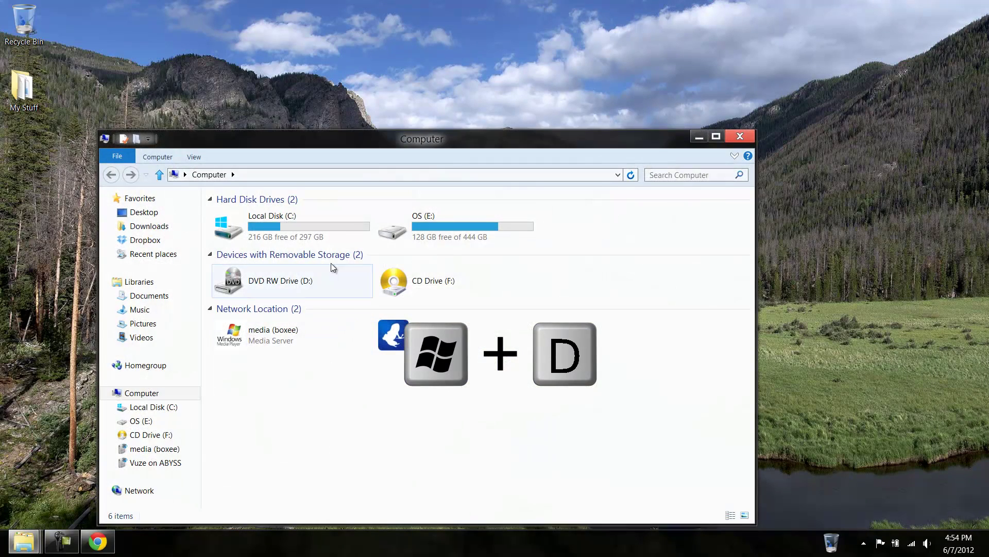
{"action": "left_click_drag", "start_coordinate": [419, 139], "coordinate": [510, 98]}
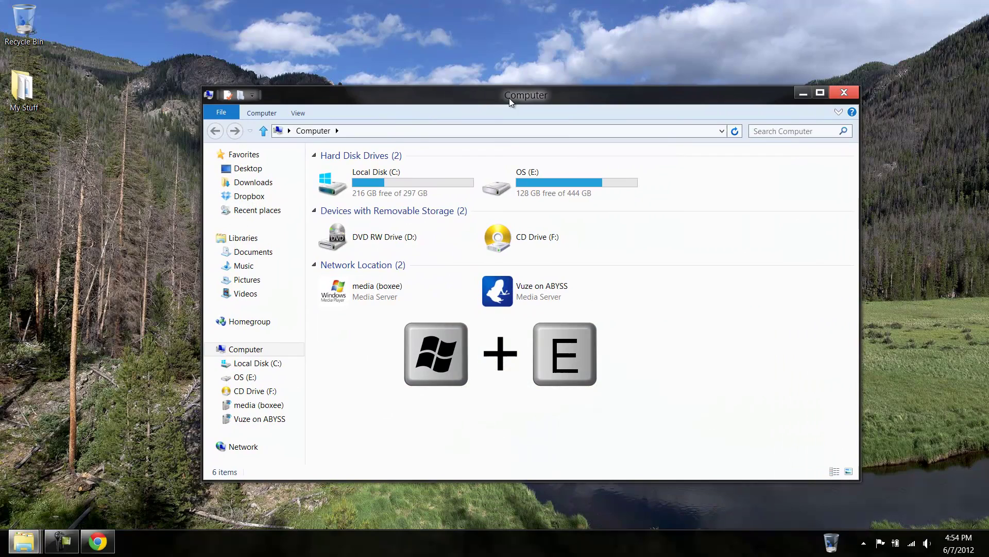
{"action": "left_click", "coordinate": [844, 92]}
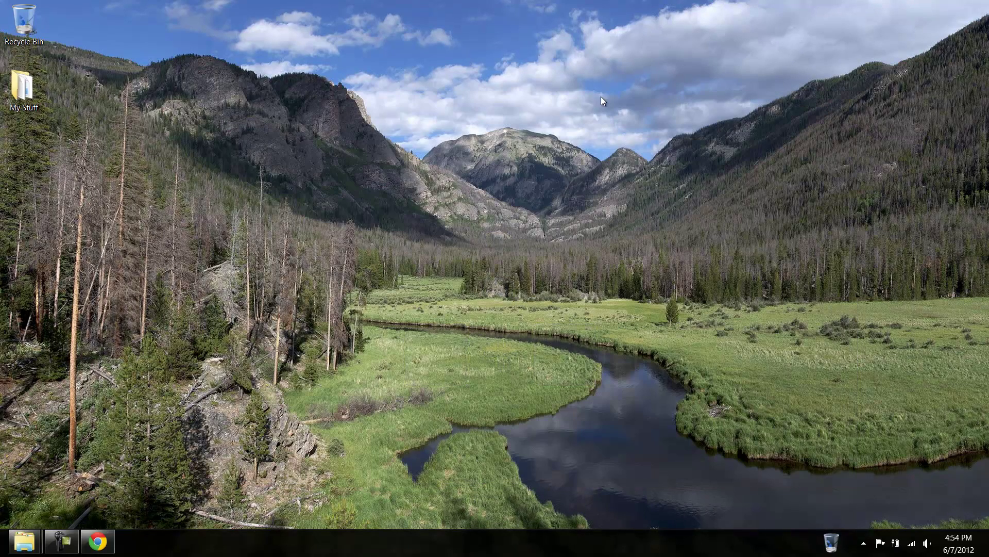
{"action": "key", "text": "super+f"}
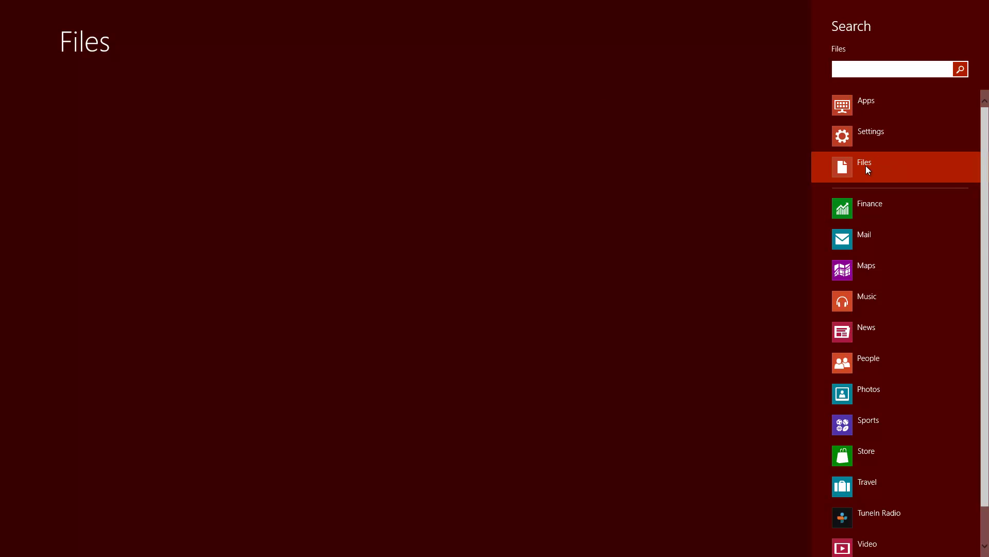
{"action": "left_click", "coordinate": [639, 161]}
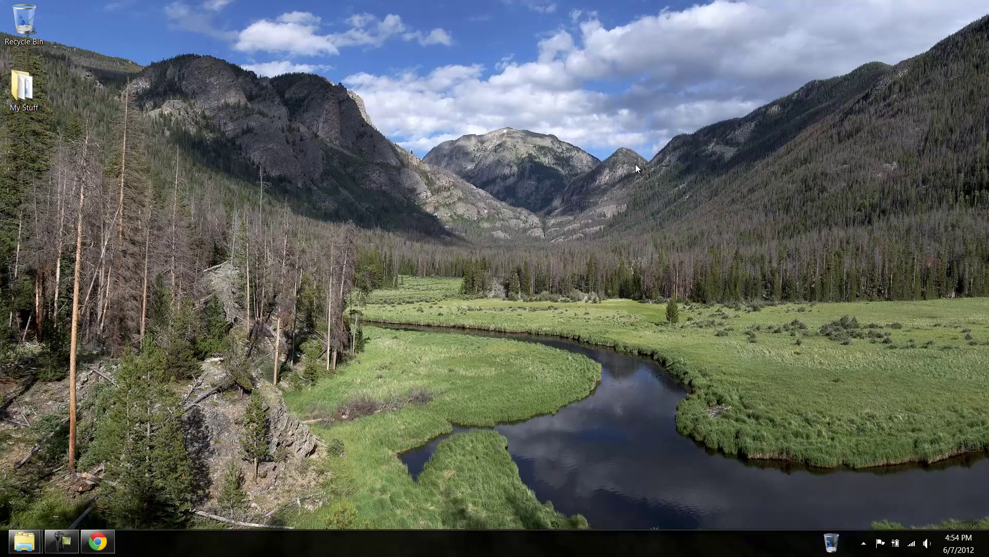
{"action": "key", "text": "super+q"}
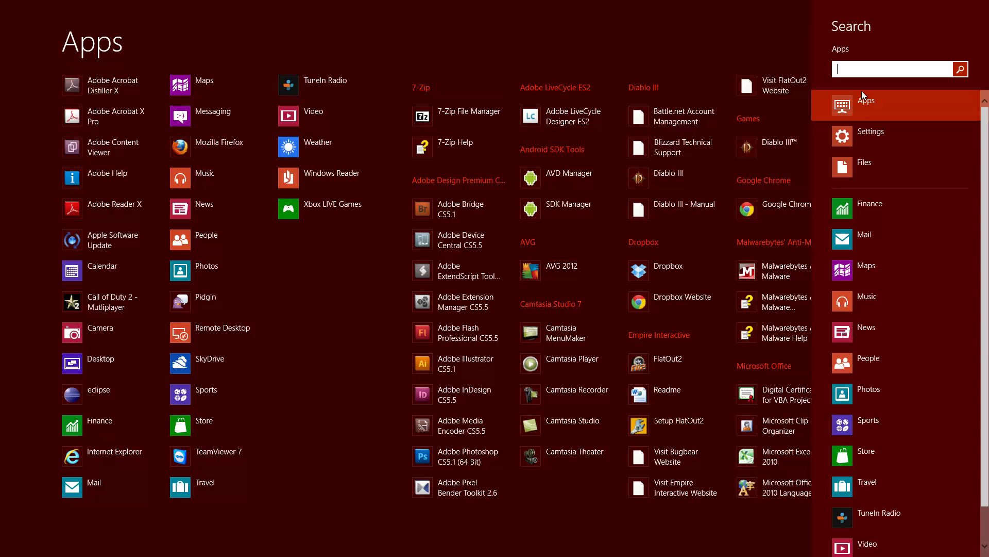
{"action": "left_click", "coordinate": [360, 314]}
{"action": "scroll", "coordinate": [360, 313], "scroll_direction": "down", "scroll_amount": 10}
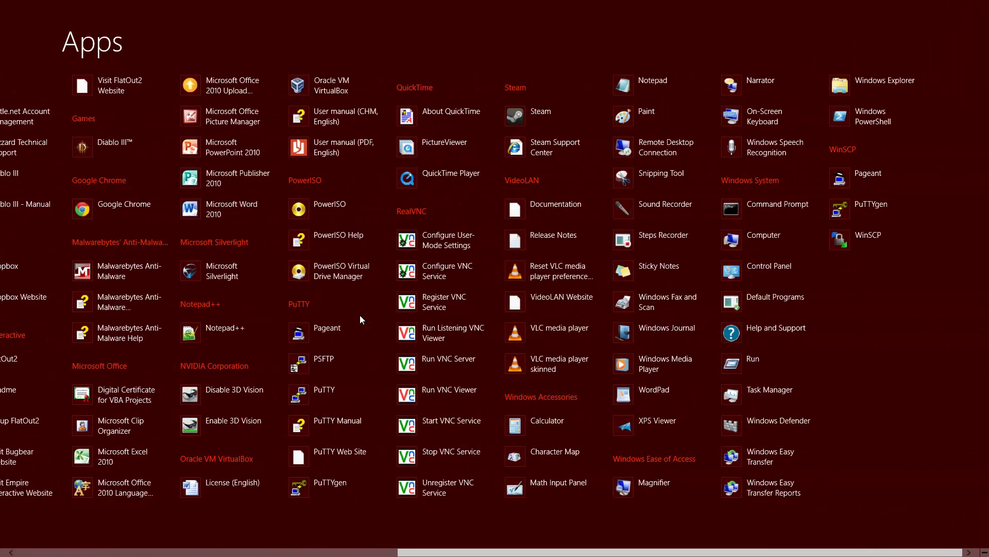
{"action": "scroll", "coordinate": [284, 246], "scroll_direction": "up", "scroll_amount": 5}
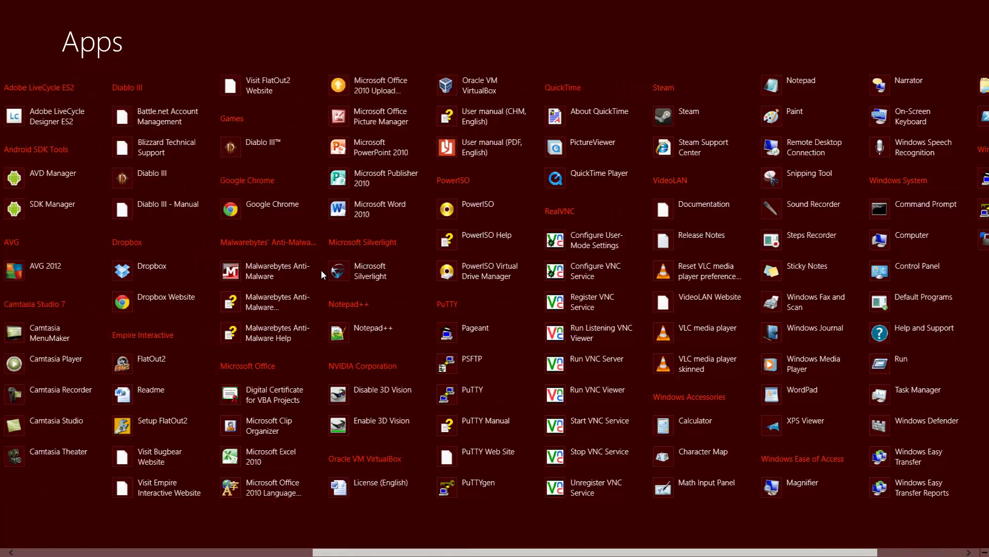
{"action": "scroll", "coordinate": [323, 272], "scroll_direction": "up", "scroll_amount": 6}
{"action": "key", "text": "super+d"}
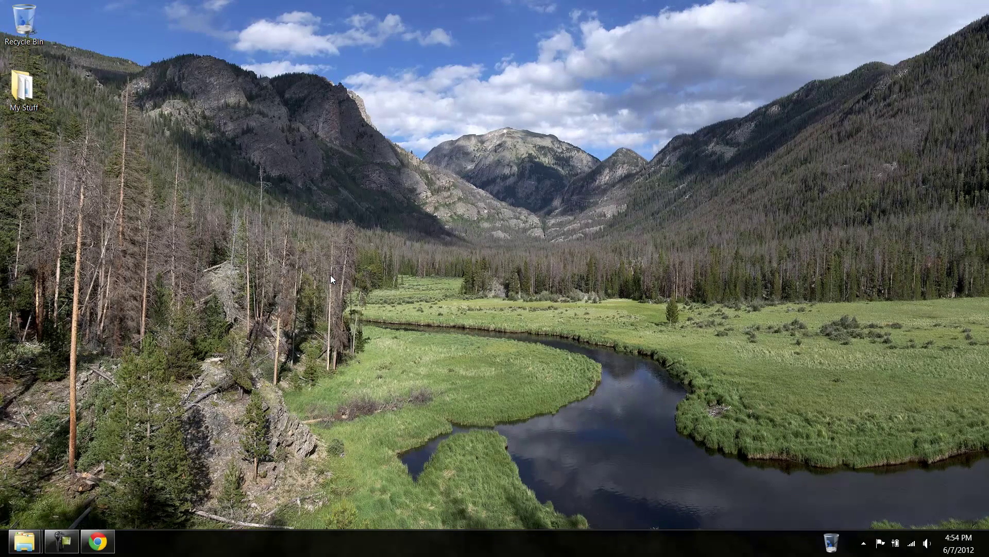
Snap PC settings beside the desktop, then replace it with Remote Desktop in the snapped pane
{"action": "key", "text": "super+Tab"}
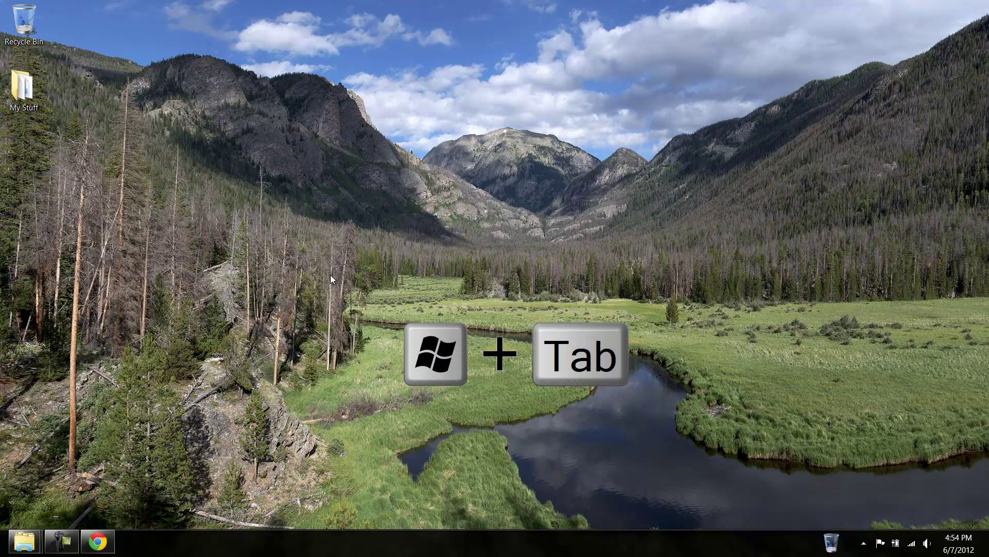
{"action": "key", "text": "super+Tab"}
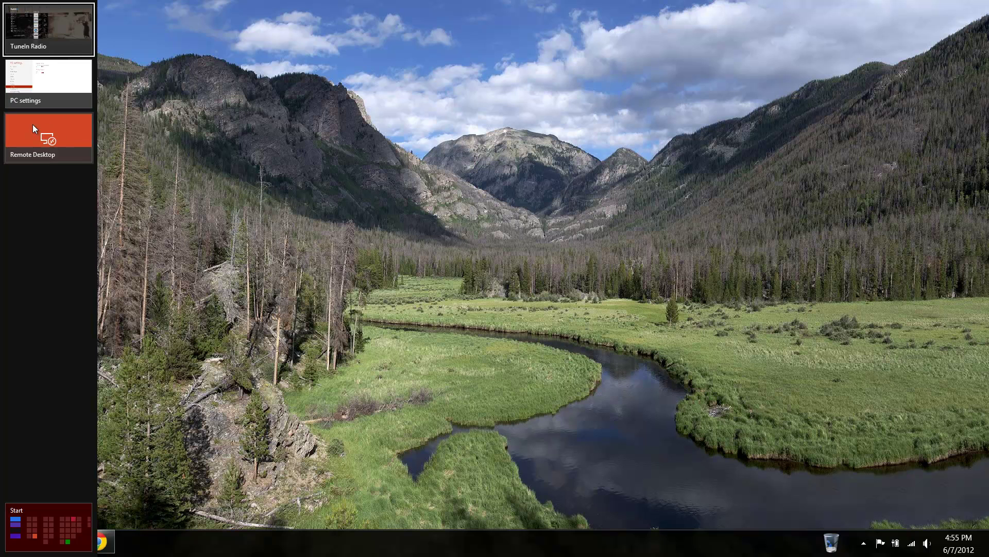
{"action": "right_click", "coordinate": [34, 85]}
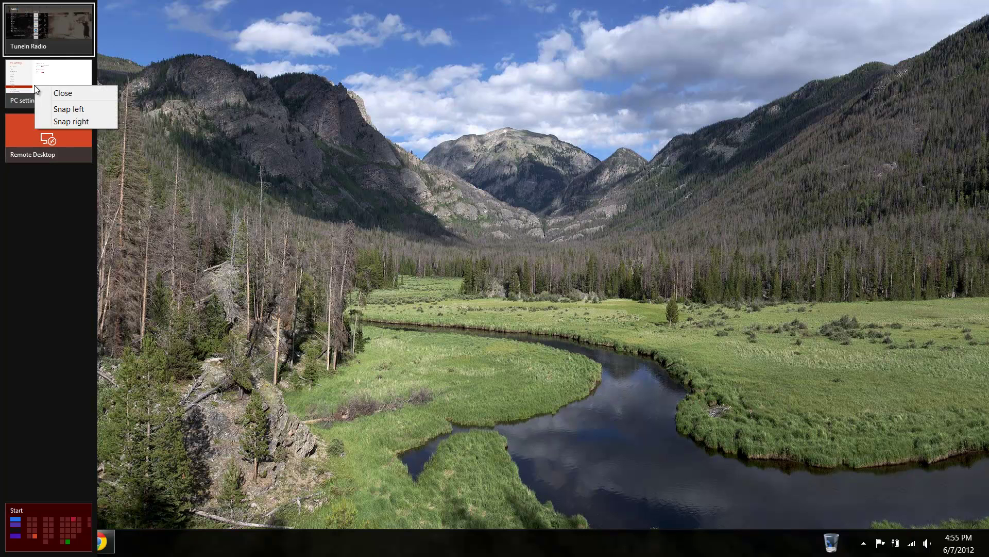
{"action": "left_click", "coordinate": [61, 121]}
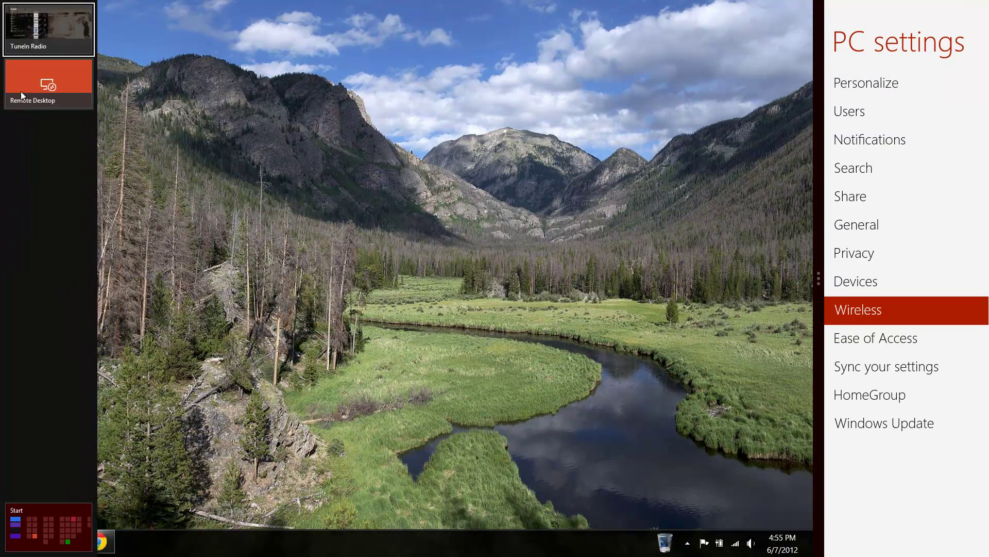
{"action": "right_click", "coordinate": [27, 91]}
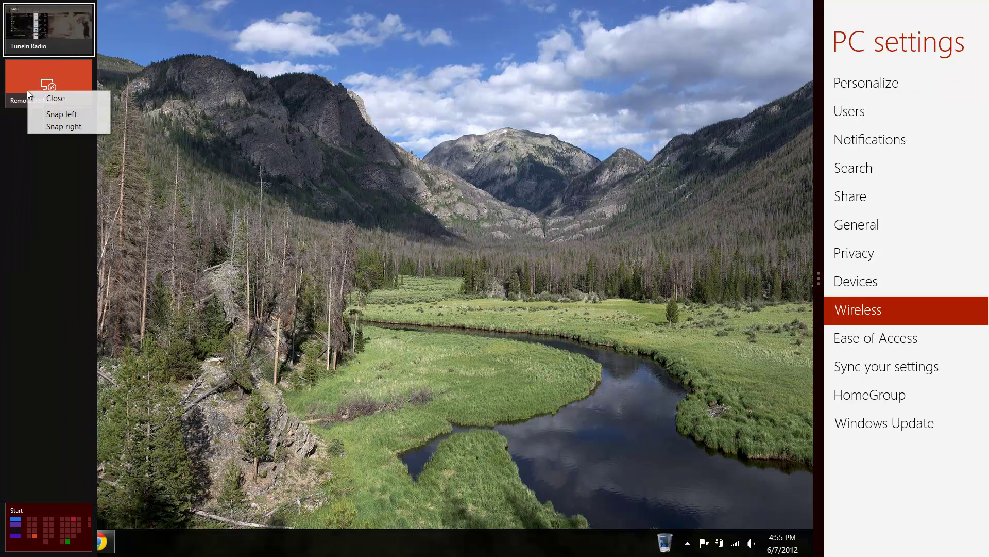
{"action": "left_click", "coordinate": [52, 127]}
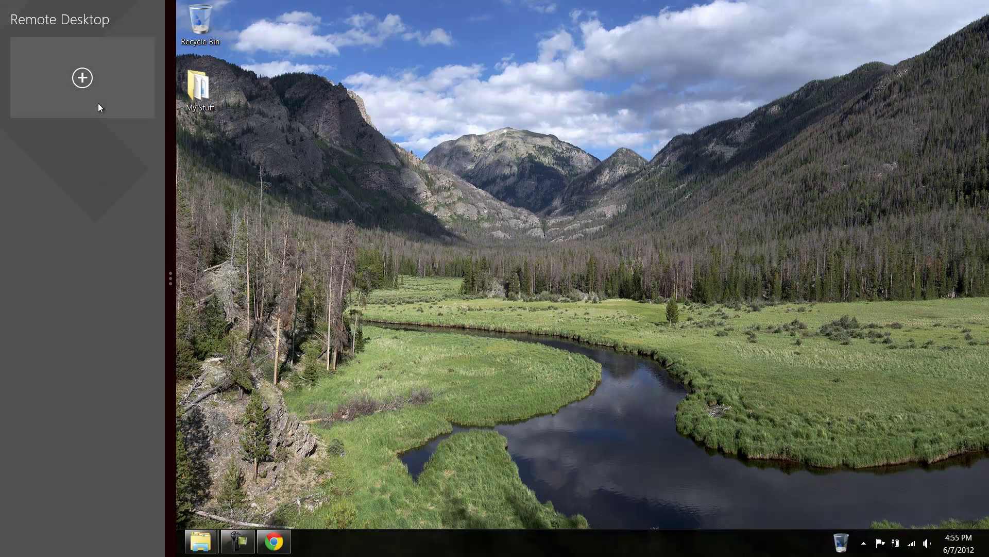
Connect Remote Desktop to the Abyss computer and open the remote Start menu
{"action": "left_click", "coordinate": [80, 98]}
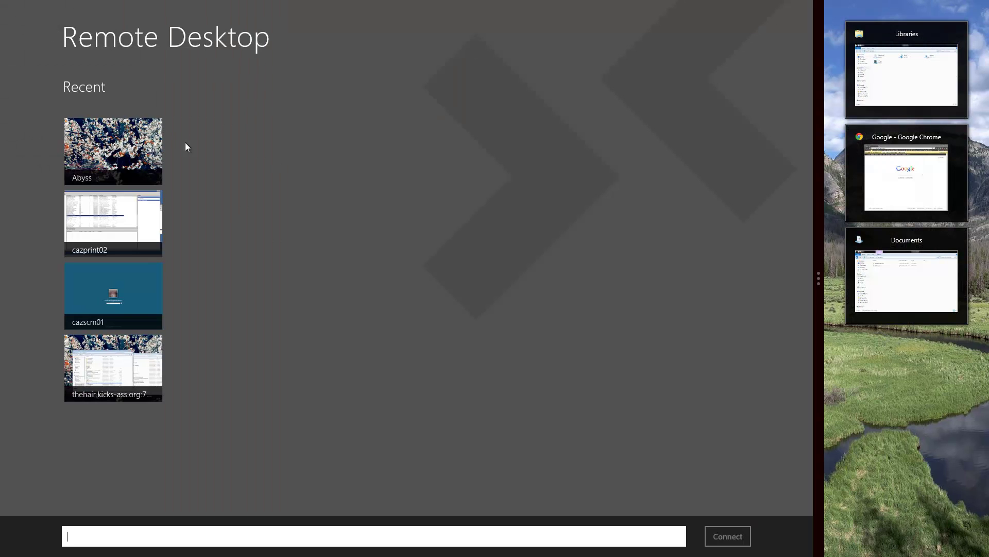
{"action": "left_click", "coordinate": [118, 150]}
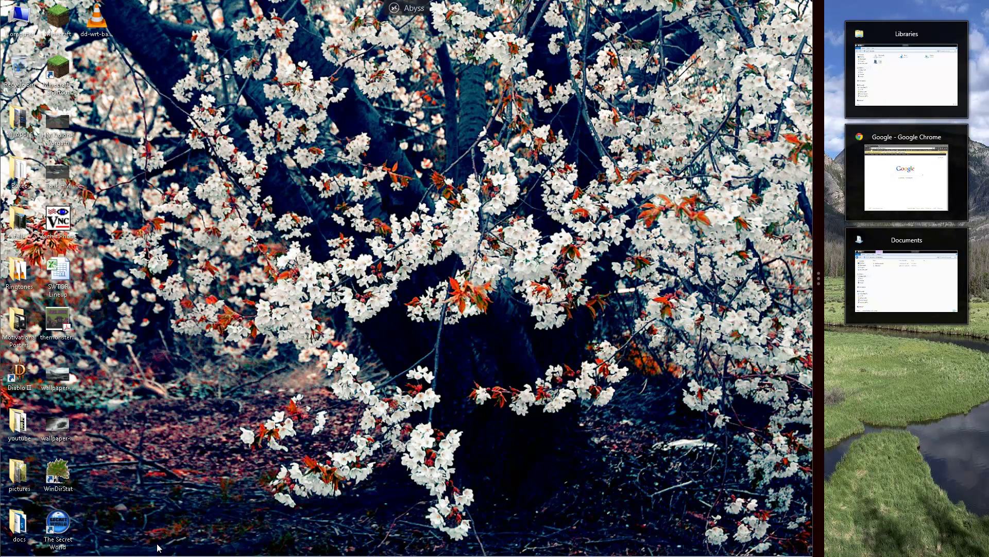
{"action": "mouse_move", "coordinate": [172, 544]}
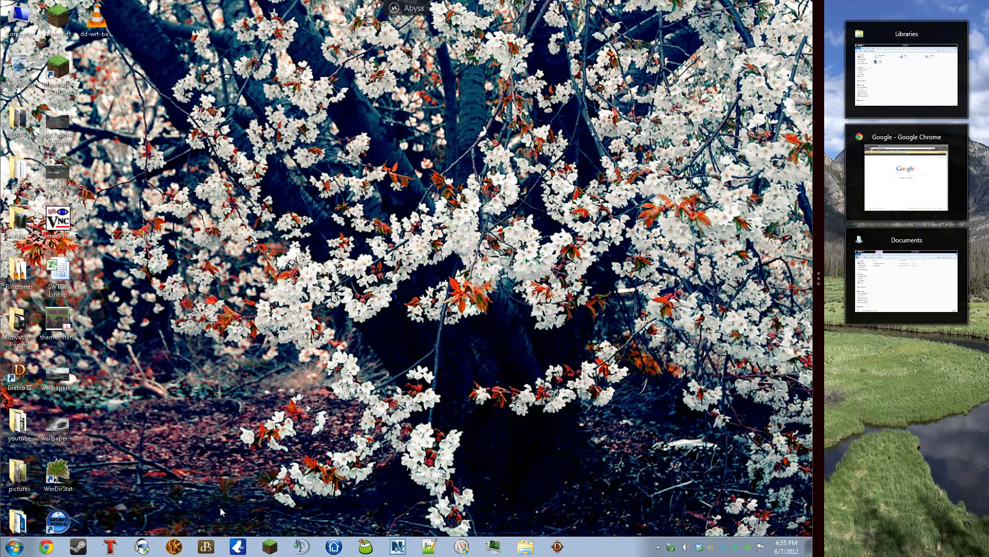
{"action": "left_click", "coordinate": [15, 546]}
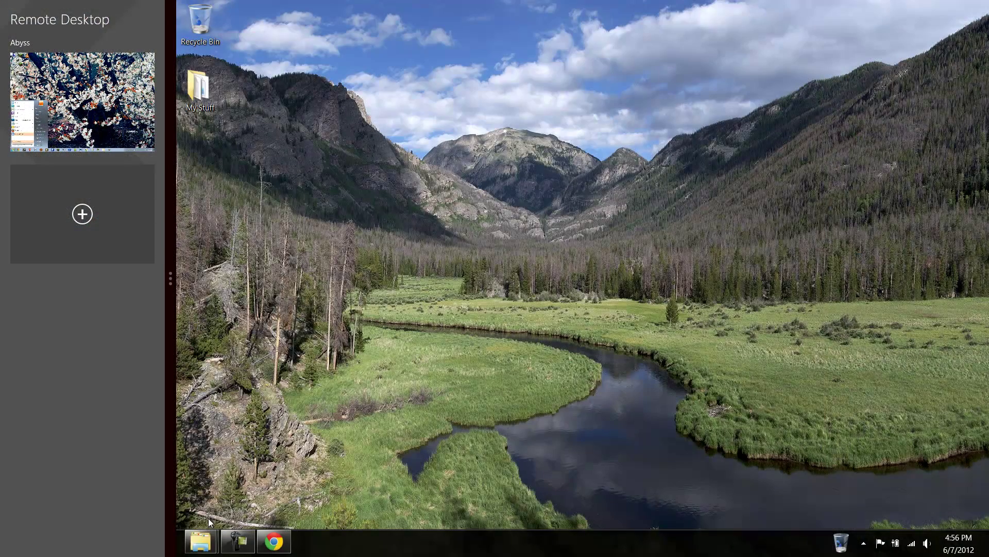
Switch to the Start screen and scroll back and forth through the tile groups
{"action": "key", "text": "super"}
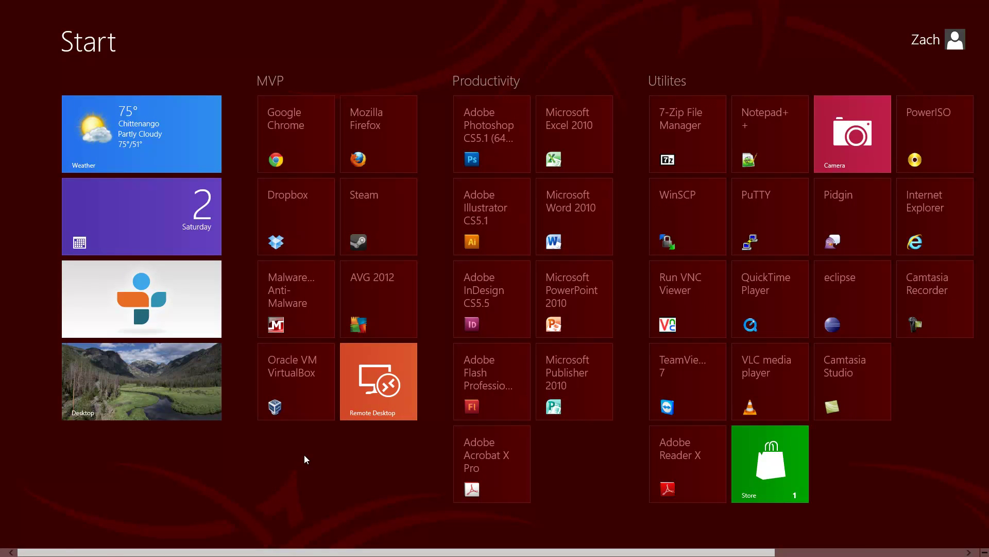
{"action": "scroll", "coordinate": [312, 452], "scroll_direction": "down", "scroll_amount": 2}
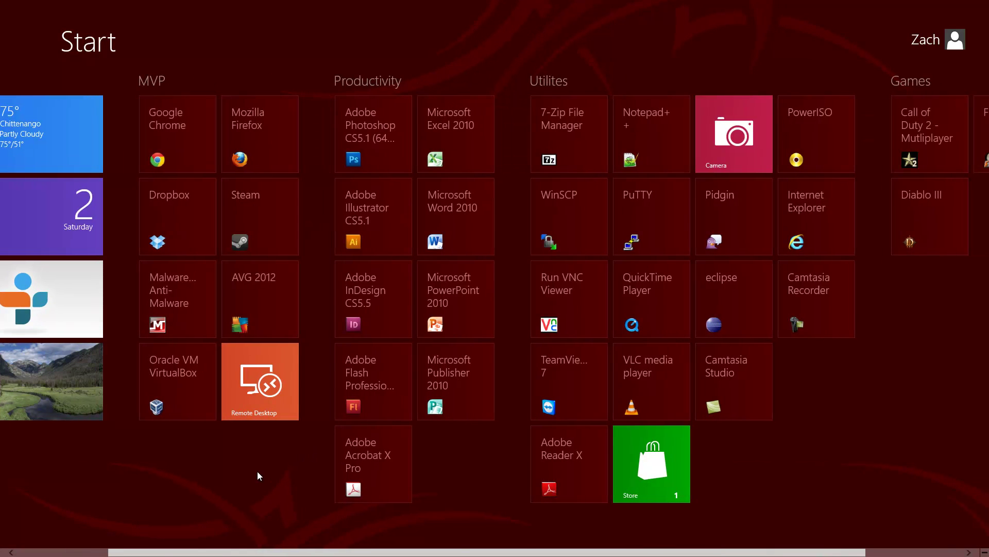
{"action": "scroll", "coordinate": [258, 471], "scroll_direction": "down", "scroll_amount": 2}
{"action": "scroll", "coordinate": [256, 472], "scroll_direction": "up", "scroll_amount": 4}
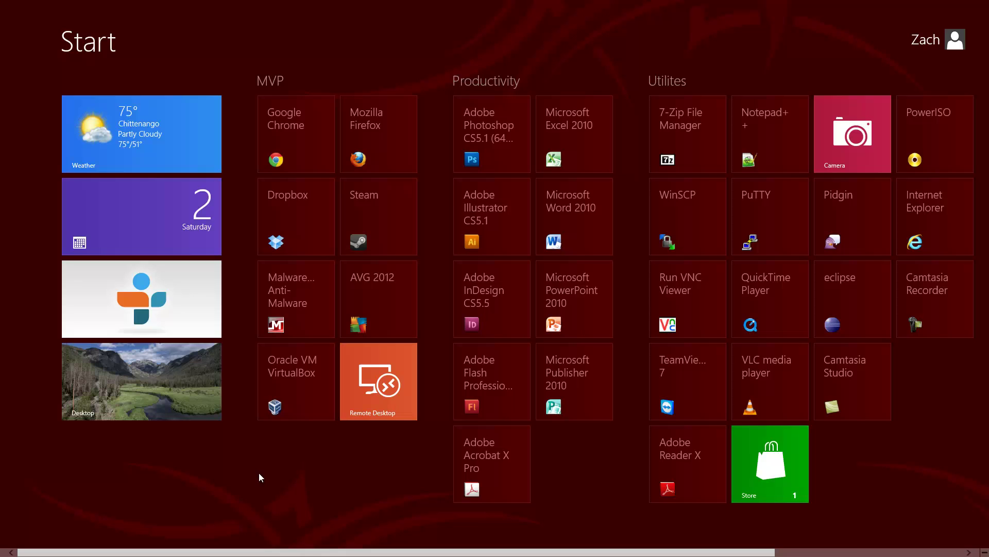
{"action": "scroll", "coordinate": [307, 472], "scroll_direction": "down", "scroll_amount": 2}
{"action": "scroll", "coordinate": [308, 474], "scroll_direction": "up", "scroll_amount": 3}
{"action": "scroll", "coordinate": [691, 89], "scroll_direction": "down", "scroll_amount": 2}
{"action": "scroll", "coordinate": [694, 88], "scroll_direction": "up", "scroll_amount": 2}
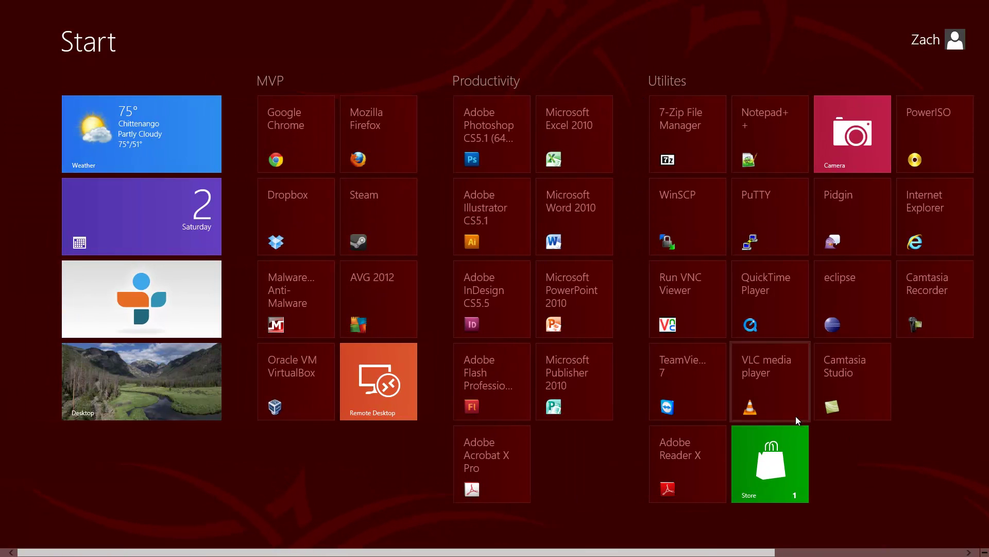
Zoom out the Start screen, try renaming Utilites, and move it before restoring its place
{"action": "mouse_move", "coordinate": [984, 551]}
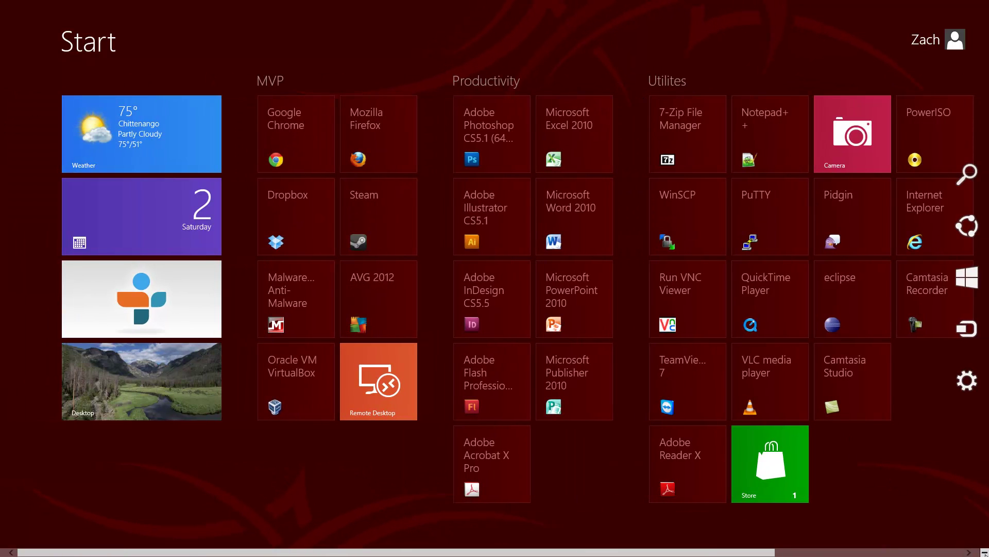
{"action": "left_click", "coordinate": [984, 553]}
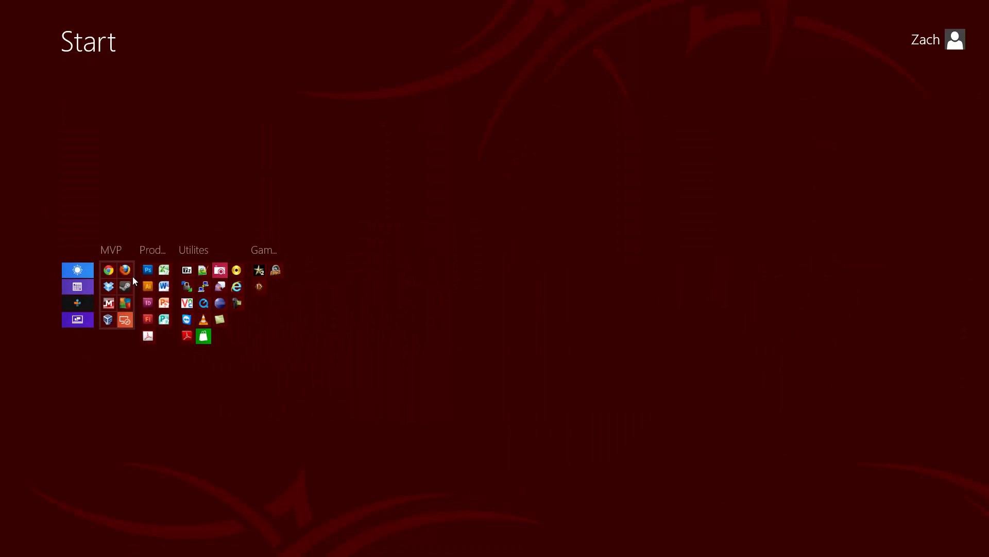
{"action": "right_click", "coordinate": [200, 281]}
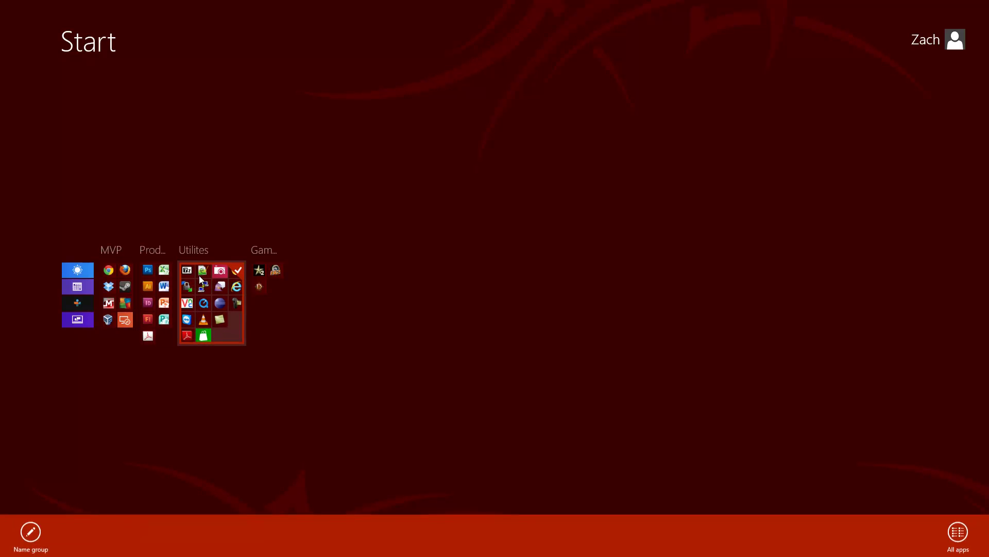
{"action": "left_click", "coordinate": [30, 528]}
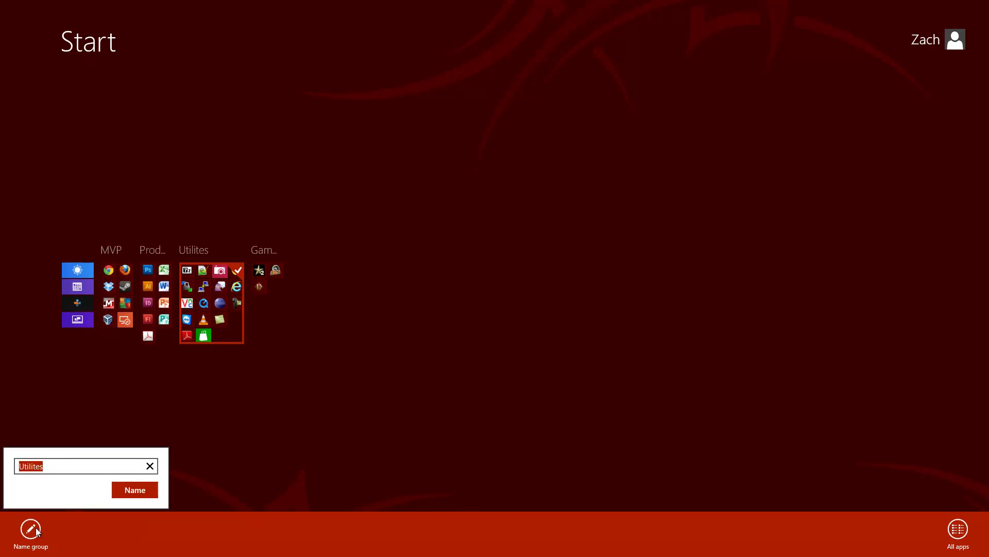
{"action": "left_click", "coordinate": [30, 528]}
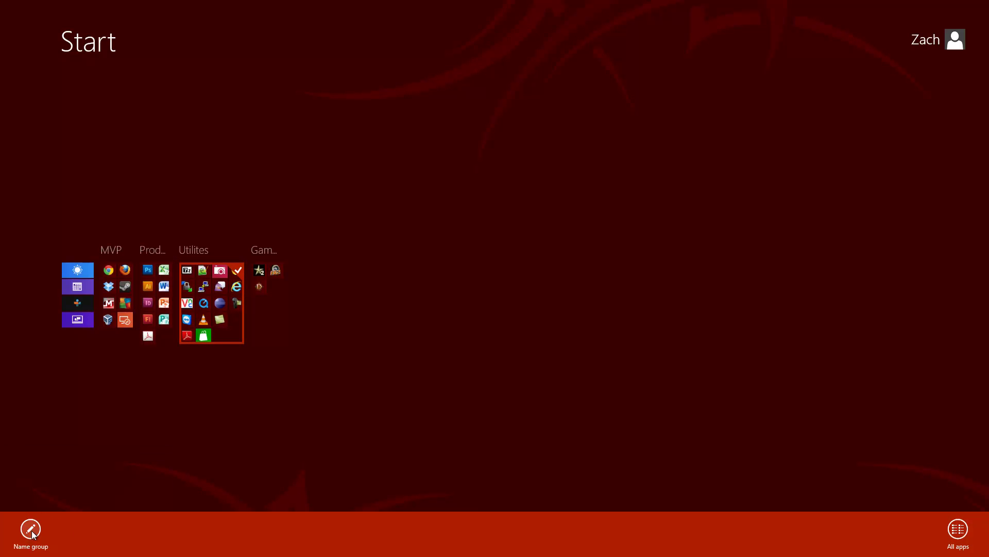
{"action": "mouse_move", "coordinate": [205, 292]}
{"action": "left_mouse_down"}
{"action": "mouse_move", "coordinate": [127, 295]}
{"action": "mouse_move", "coordinate": [220, 291]}
{"action": "left_mouse_up"}
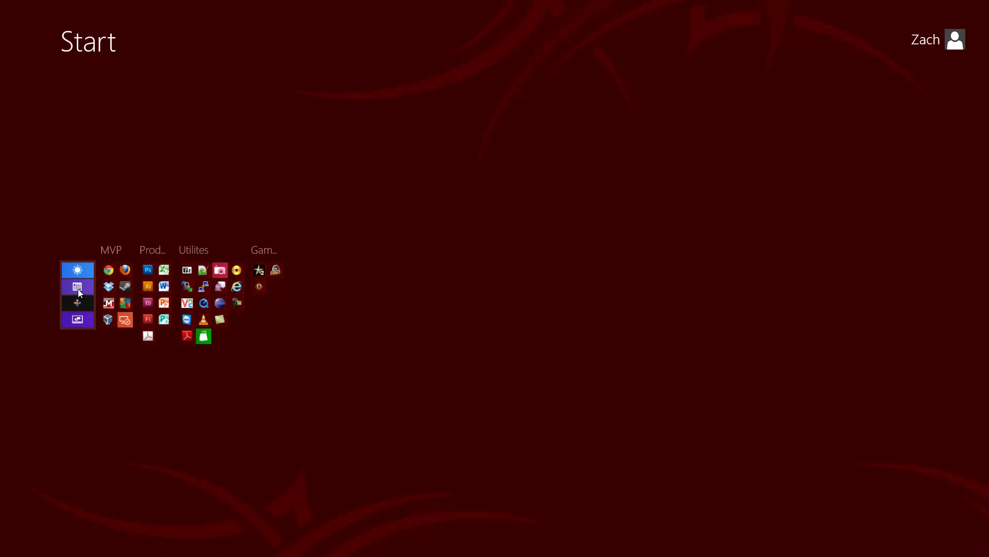
{"action": "mouse_move", "coordinate": [78, 288]}
{"action": "left_mouse_down"}
{"action": "mouse_move", "coordinate": [288, 290]}
{"action": "mouse_move", "coordinate": [85, 296]}
{"action": "left_mouse_up"}
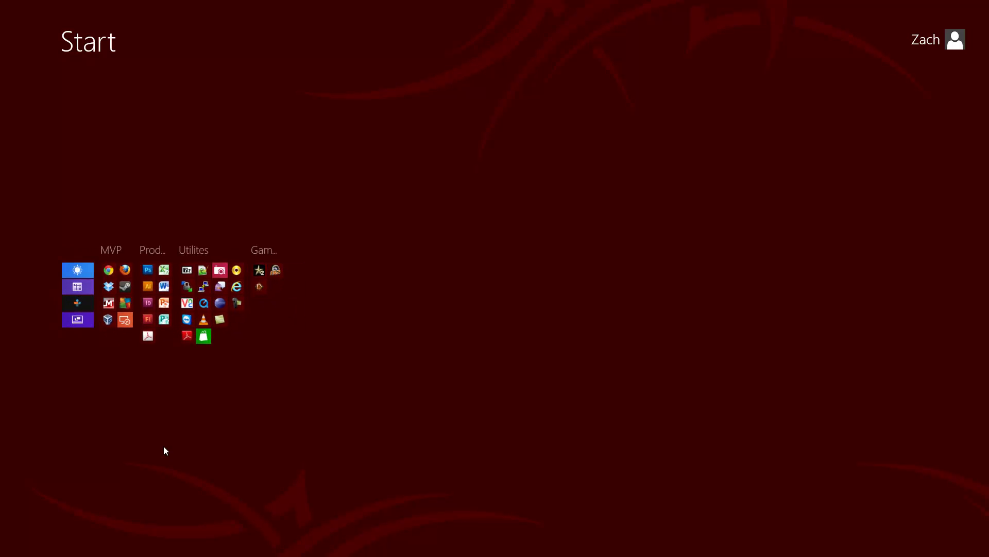
Show the All apps list, then return to the desktop
{"action": "right_click", "coordinate": [332, 412]}
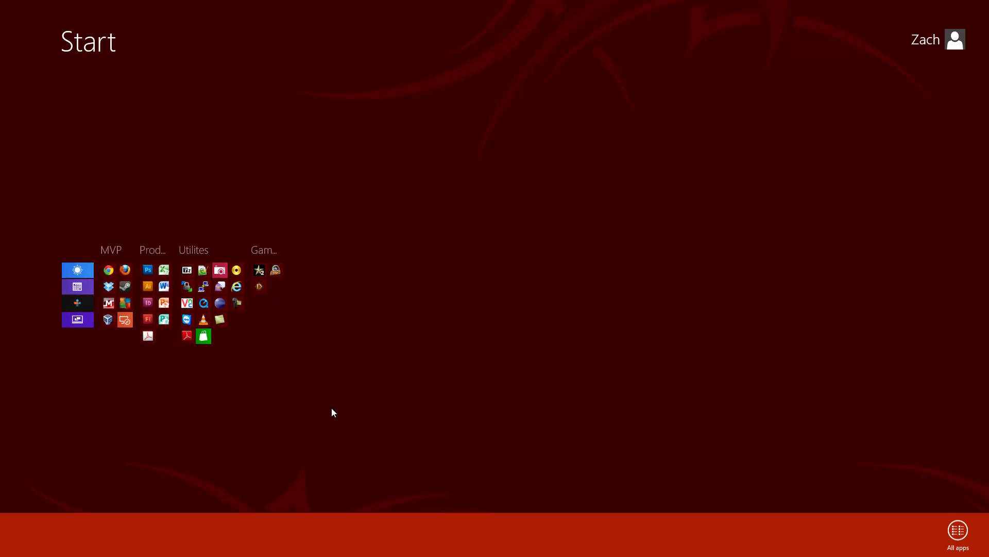
{"action": "left_click", "coordinate": [958, 528]}
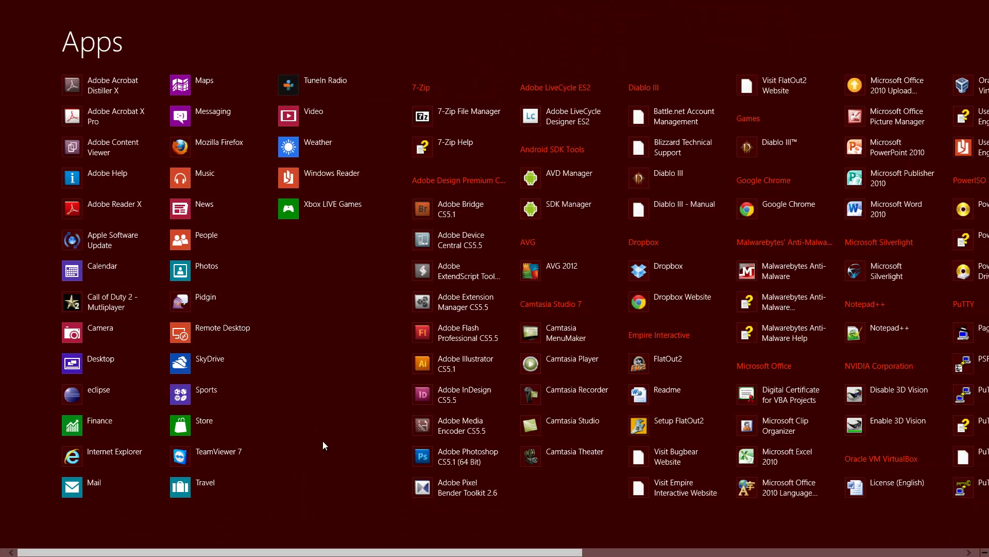
{"action": "key", "text": "super"}
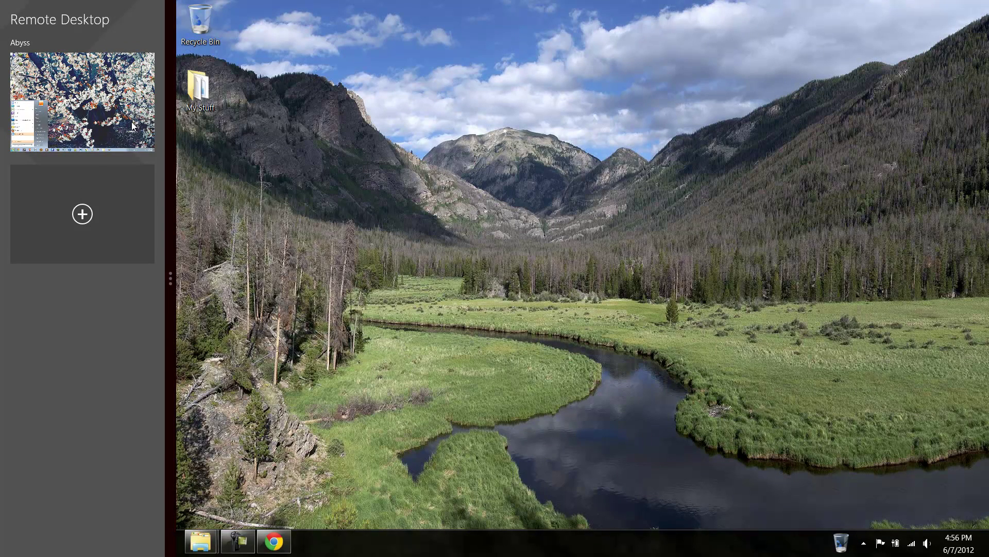
Open the Abyss session and cycle the Search charm through Apps, Settings and Files
{"action": "left_click", "coordinate": [116, 117]}
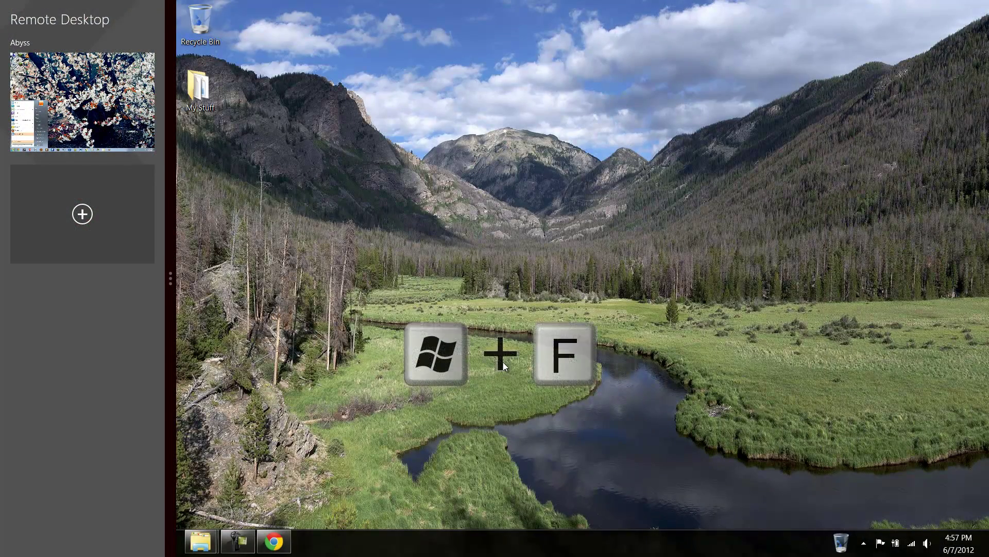
{"action": "key", "text": "super+f"}
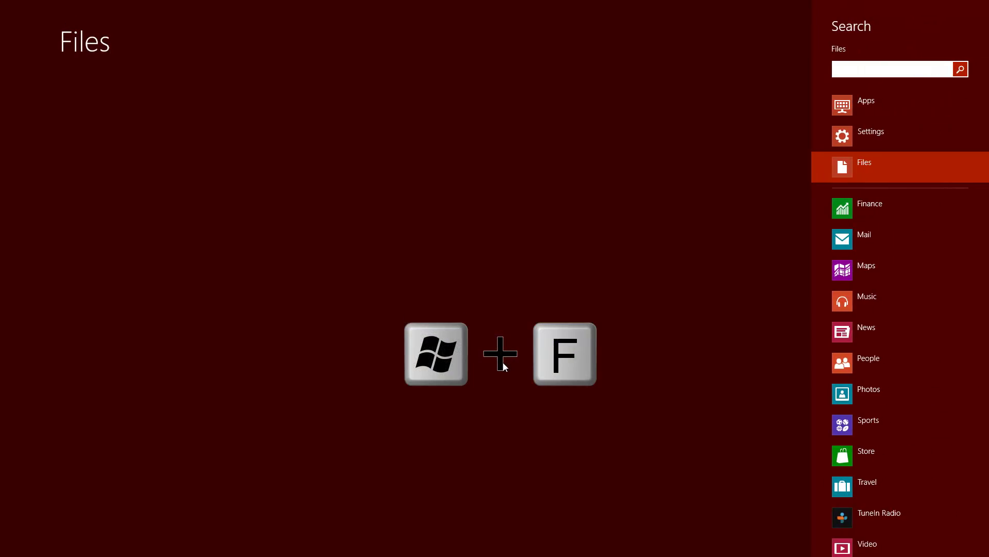
{"action": "left_click", "coordinate": [861, 115]}
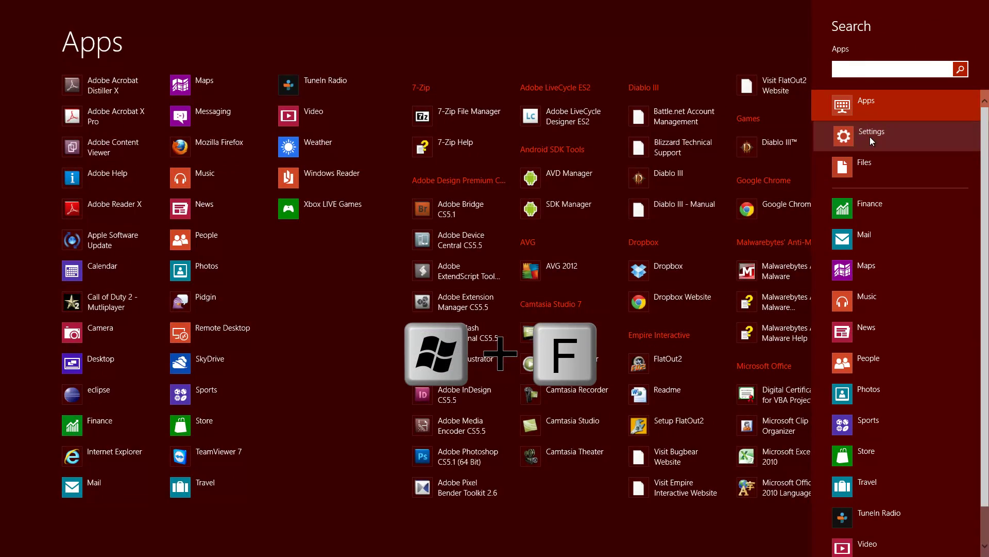
{"action": "left_click", "coordinate": [870, 137]}
{"action": "left_click", "coordinate": [873, 170]}
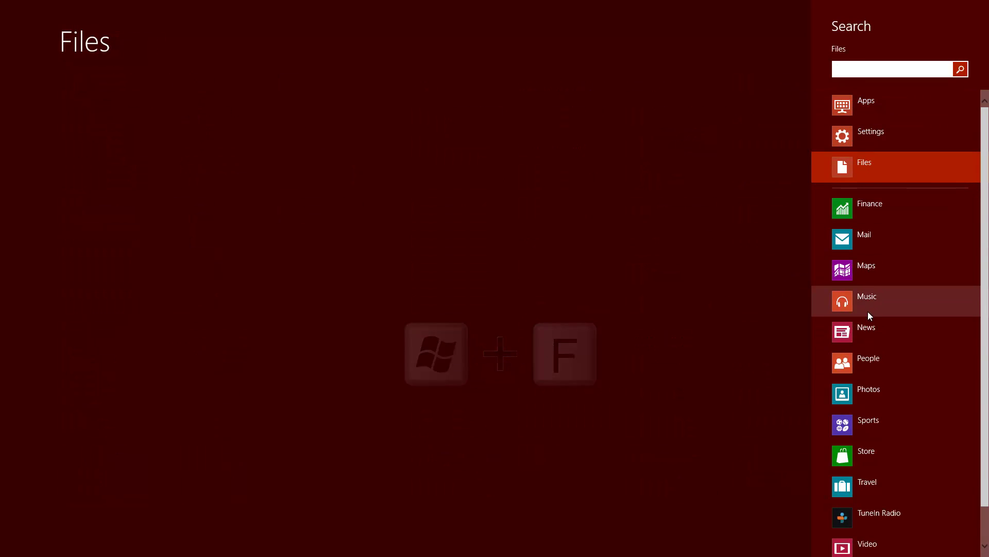
Search the Store for 'cut', then bring the Abyss session back to full view
{"action": "left_click", "coordinate": [866, 448]}
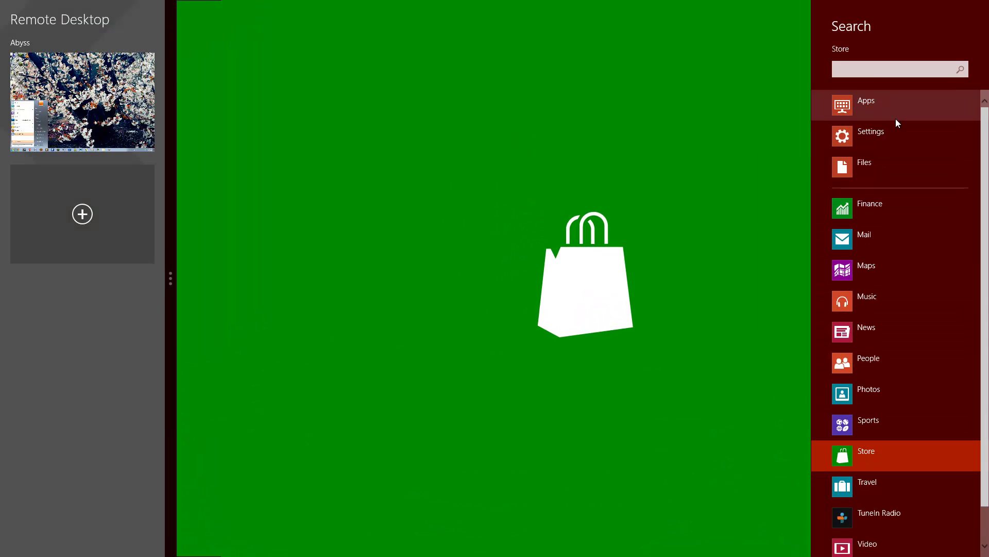
{"action": "left_click", "coordinate": [879, 71]}
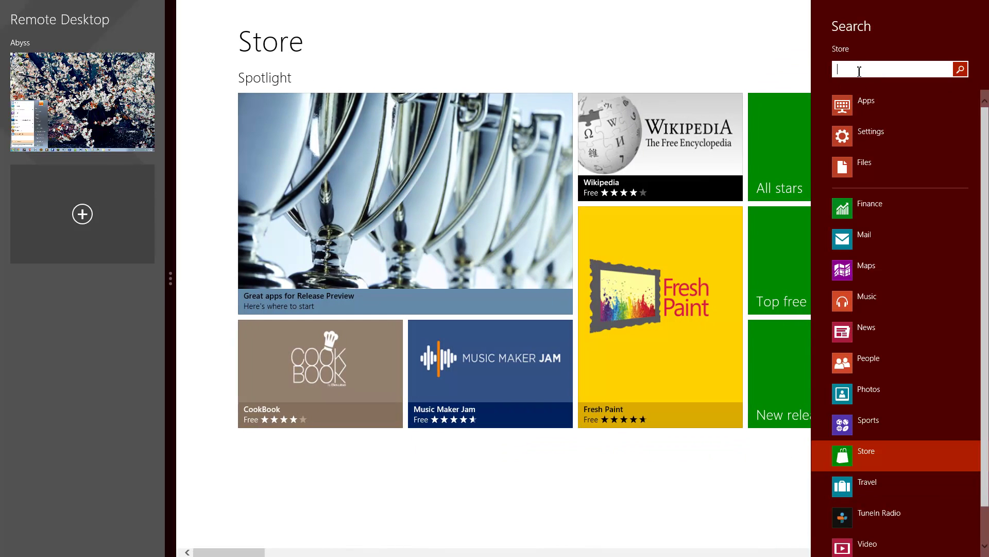
{"action": "type", "text": "cut"}
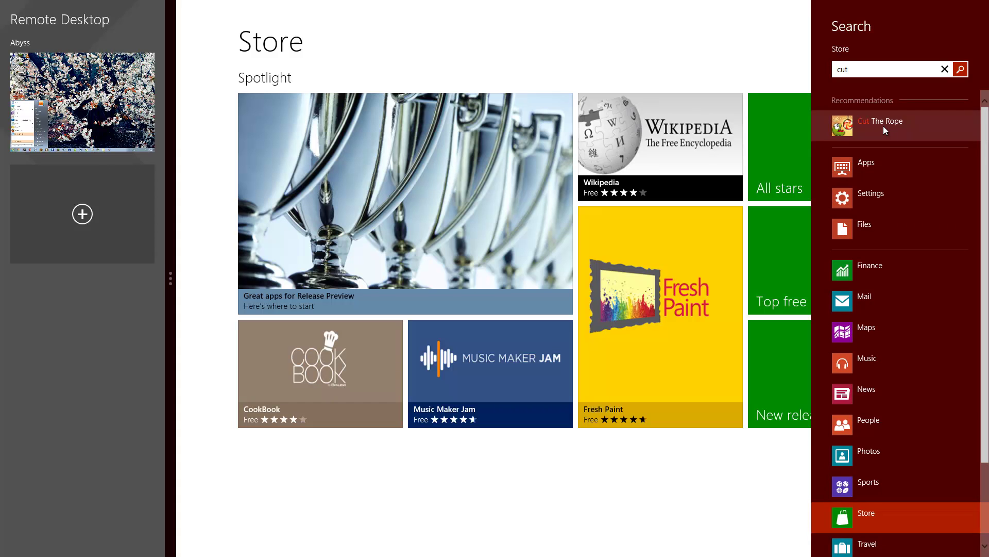
{"action": "left_click", "coordinate": [97, 96]}
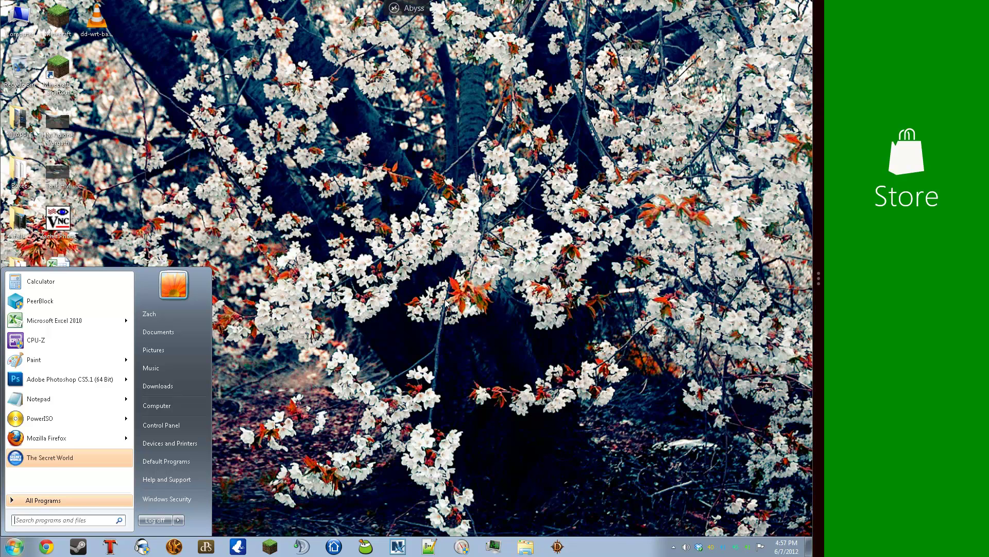
Show the remote program list and start remote Task Manager, widening its name column
{"action": "left_click", "coordinate": [79, 500]}
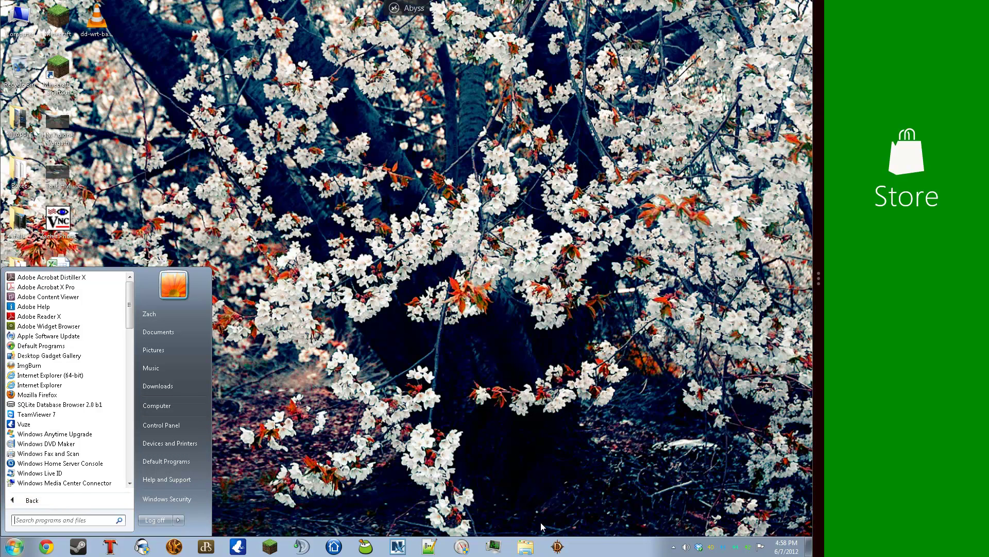
{"action": "right_click", "coordinate": [617, 545]}
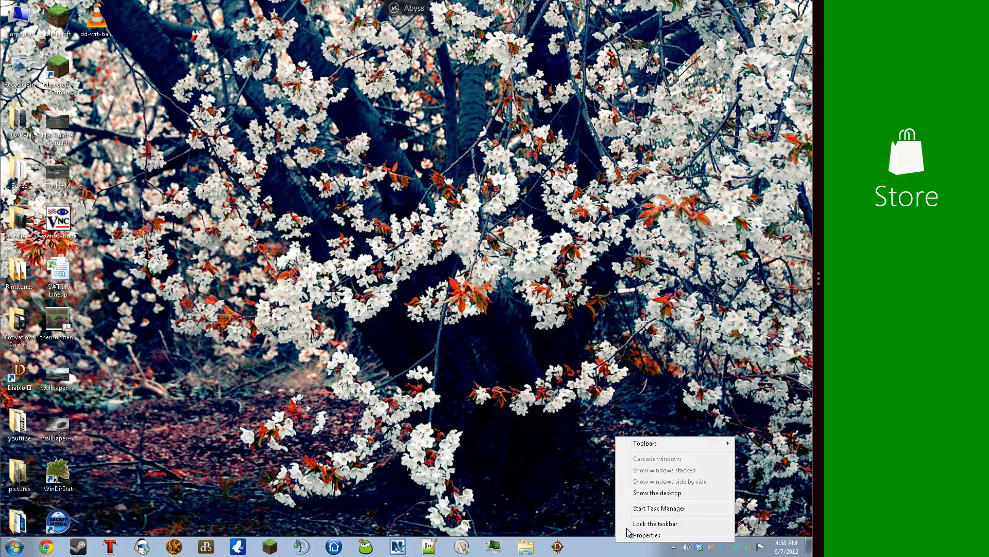
{"action": "left_click", "coordinate": [645, 508]}
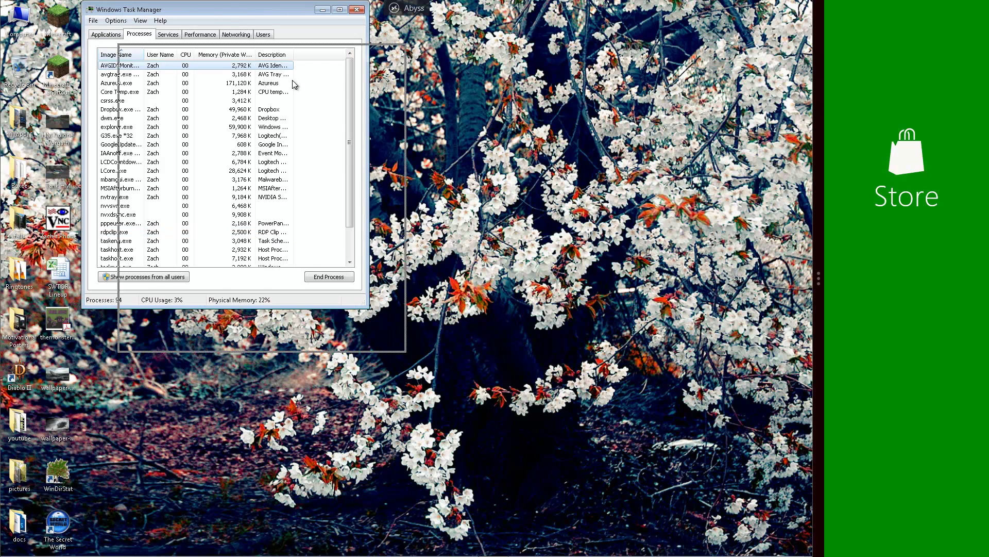
{"action": "left_click_drag", "start_coordinate": [292, 80], "coordinate": [314, 129]}
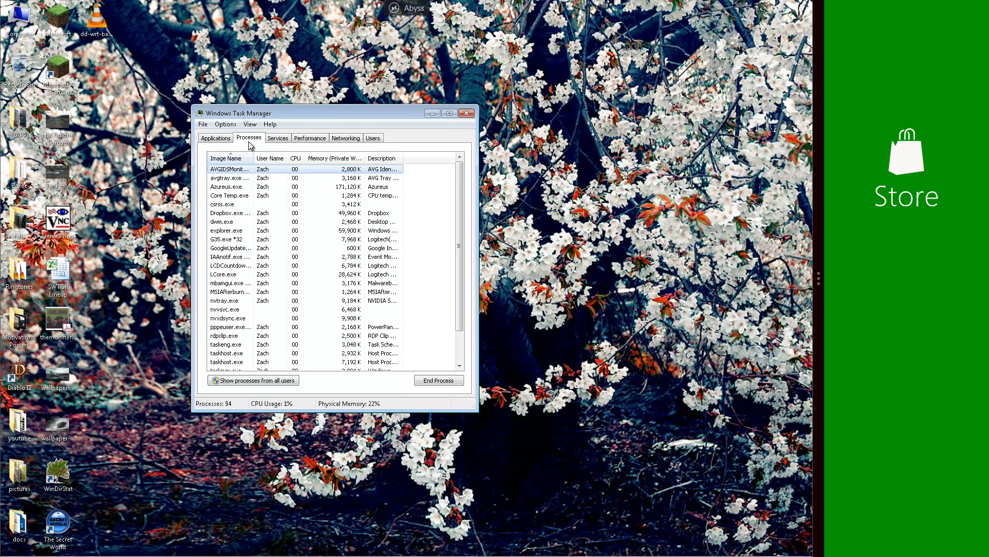
{"action": "left_click_drag", "start_coordinate": [254, 159], "coordinate": [312, 158]}
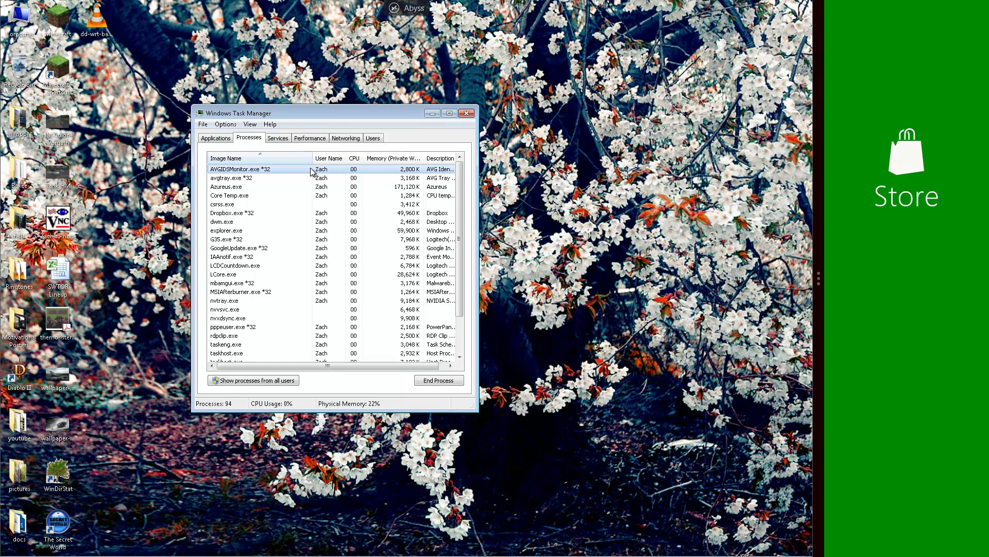
Sort processes by CPU, check Applications, then switch to the local Windows 8 desktop
{"action": "left_click", "coordinate": [354, 160]}
{"action": "left_click", "coordinate": [217, 140]}
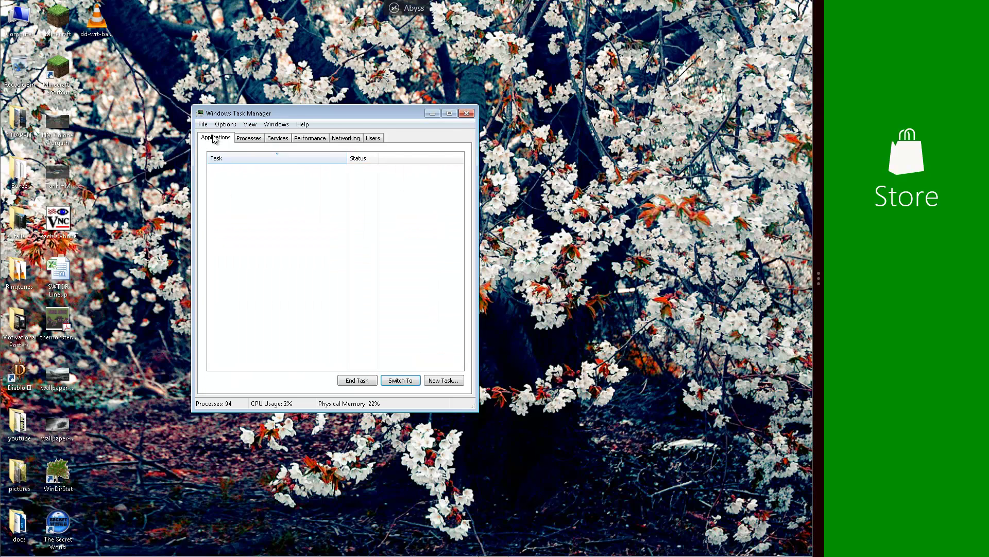
{"action": "left_click", "coordinate": [254, 142]}
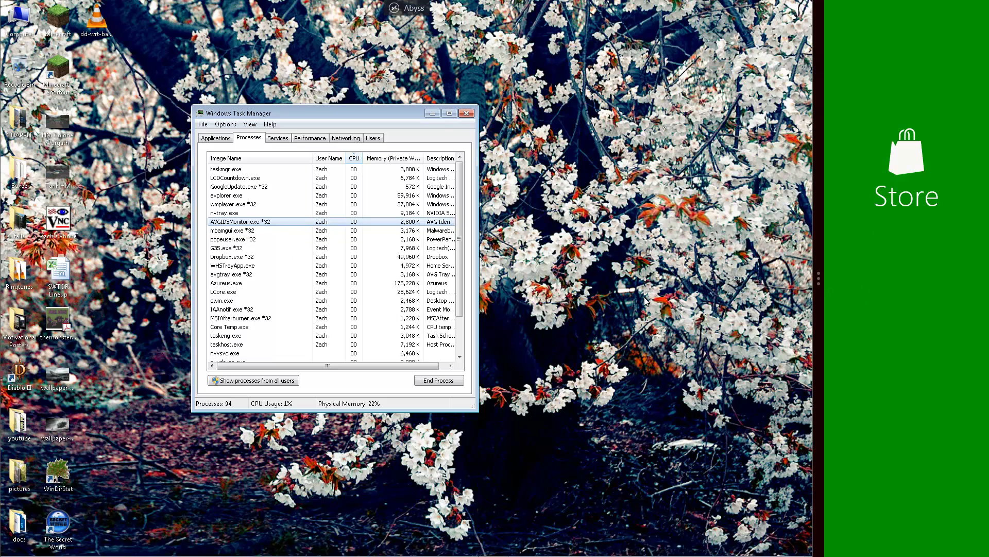
{"action": "key", "text": "super"}
{"action": "left_click", "coordinate": [145, 382]}
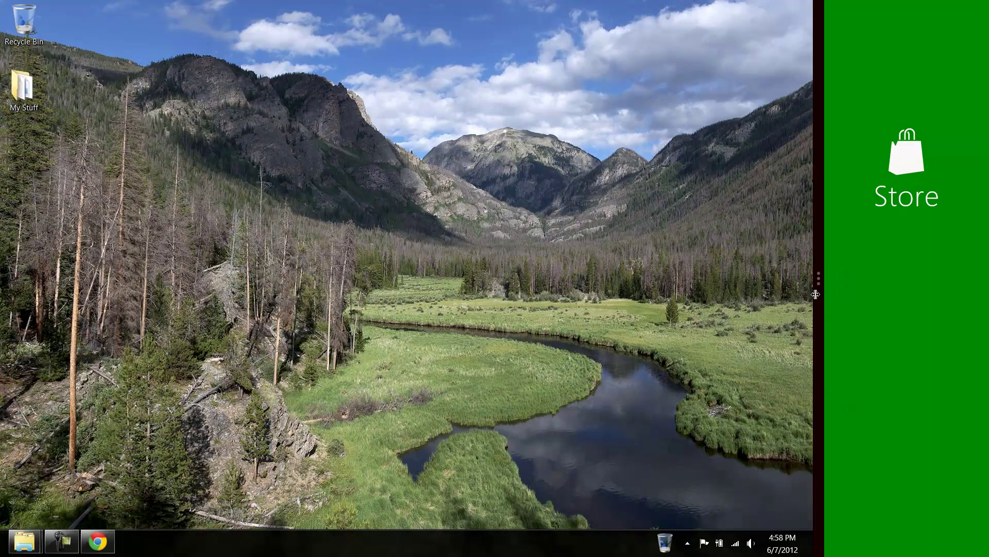
Unsnap Store and open the local Task Manager, enlarged to show background processes
{"action": "left_click_drag", "start_coordinate": [816, 295], "coordinate": [987, 330]}
{"action": "right_click", "coordinate": [361, 547]}
{"action": "left_click", "coordinate": [404, 509]}
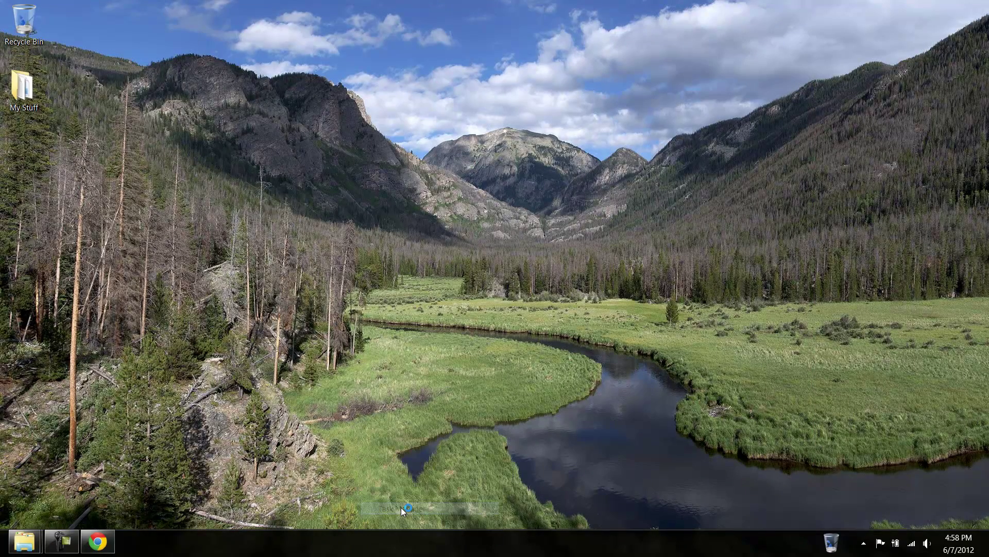
{"action": "left_click_drag", "start_coordinate": [222, 13], "coordinate": [443, 59]}
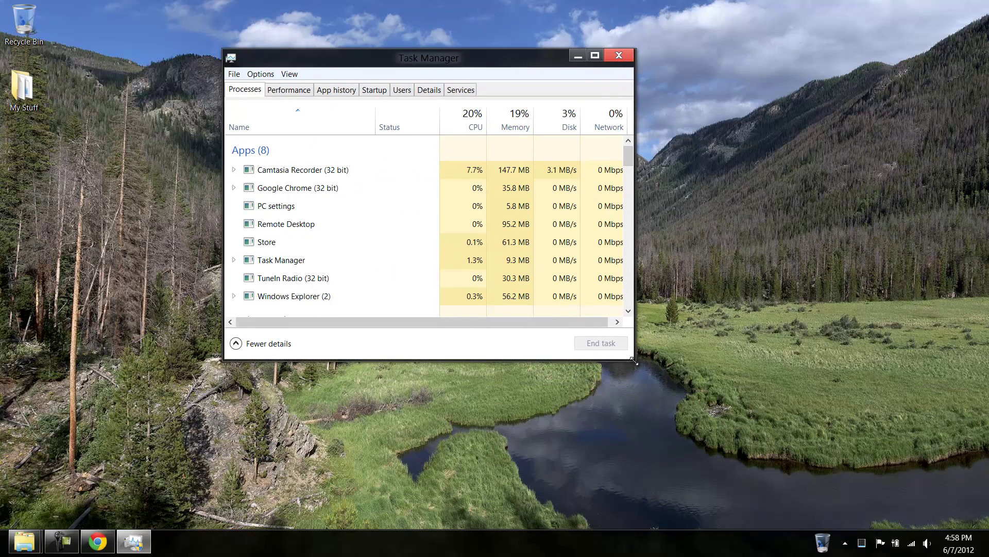
{"action": "left_click_drag", "start_coordinate": [634, 359], "coordinate": [758, 505]}
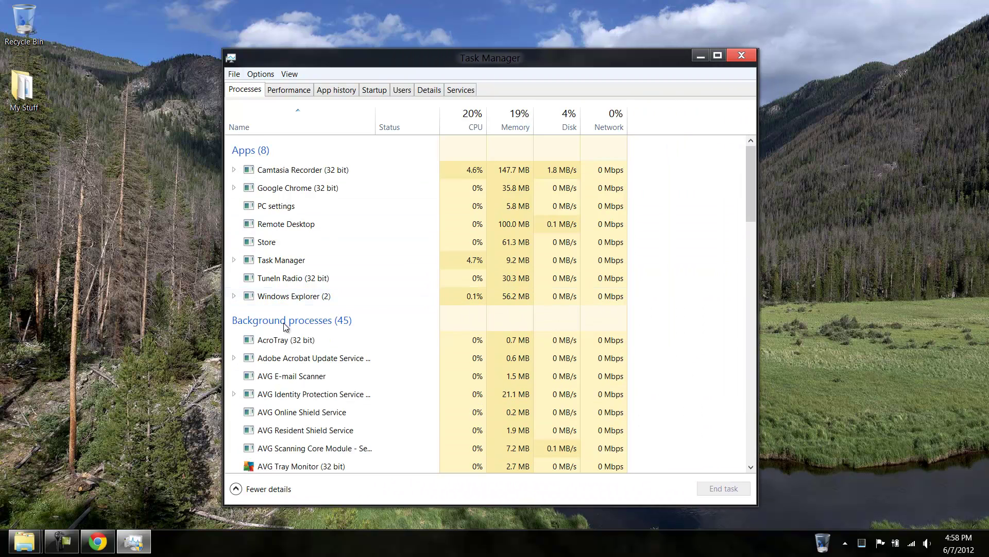
Expand Google Chrome in the process list, then view the Performance tab
{"action": "scroll", "coordinate": [287, 350], "scroll_direction": "down", "scroll_amount": 2}
{"action": "scroll", "coordinate": [288, 353], "scroll_direction": "down", "scroll_amount": 6}
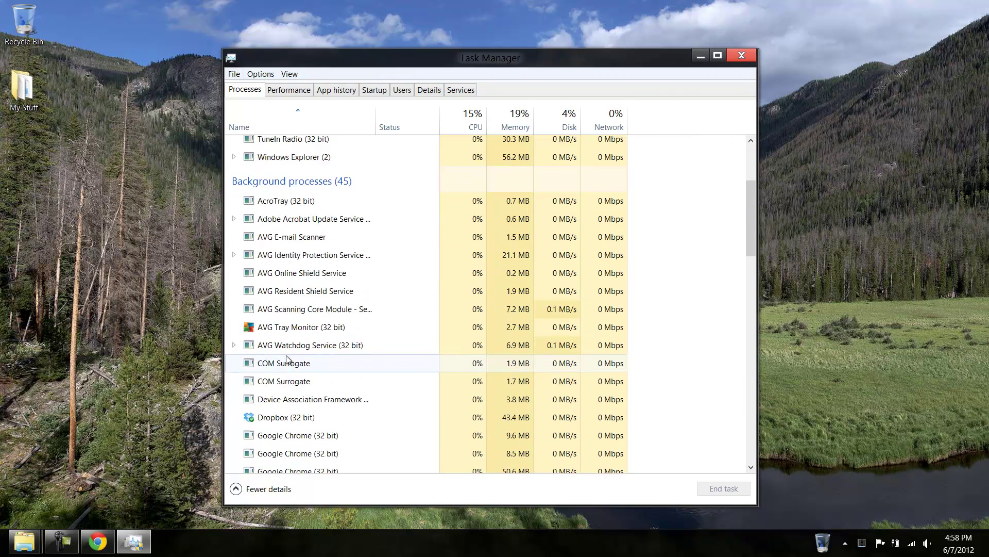
{"action": "scroll", "coordinate": [287, 351], "scroll_direction": "up", "scroll_amount": 7}
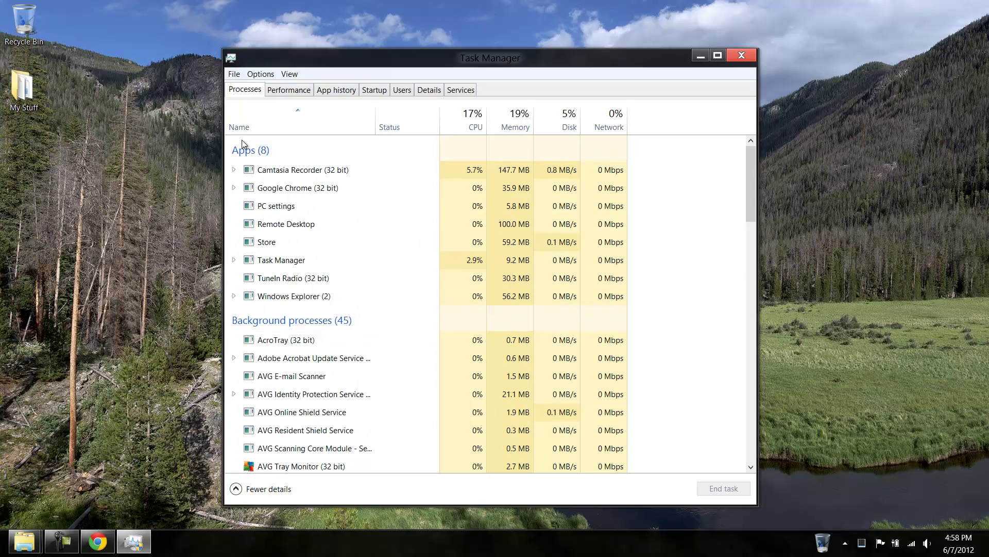
{"action": "left_click", "coordinate": [233, 188]}
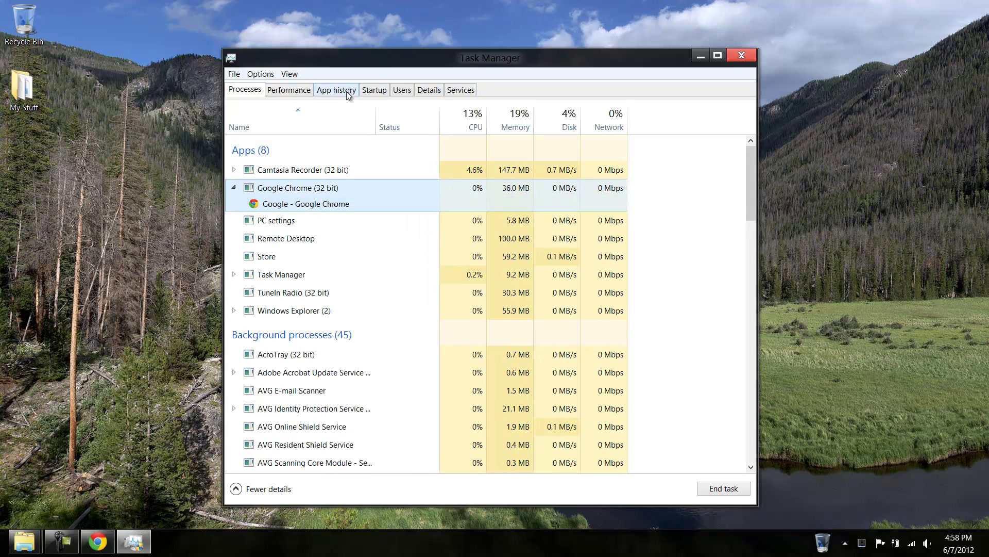
{"action": "left_click", "coordinate": [298, 90]}
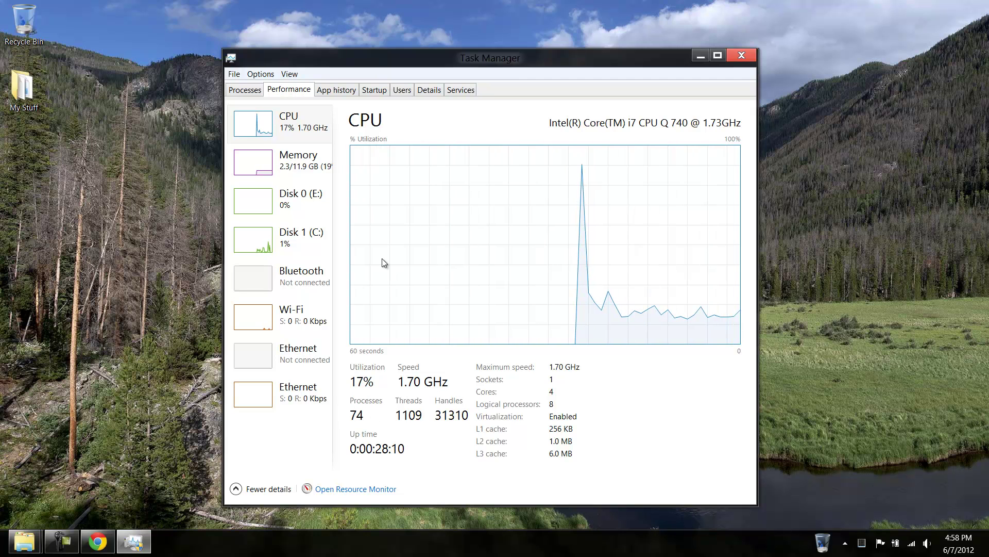
Disable the Adobe CS5.5 service and Adobe Acrobat SpeedLauncher startup entries
{"action": "left_click", "coordinate": [370, 91]}
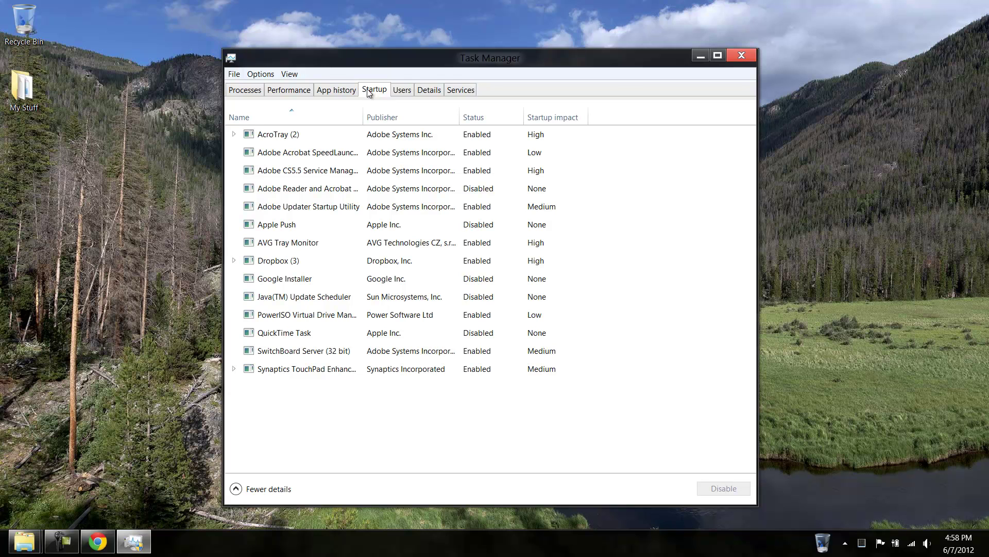
{"action": "left_click", "coordinate": [274, 175]}
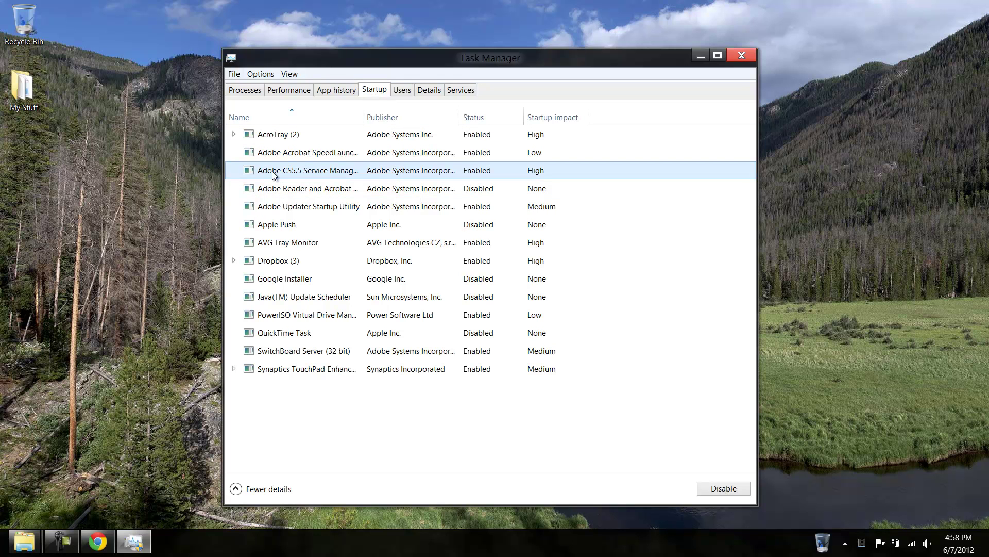
{"action": "right_click", "coordinate": [273, 176]}
{"action": "left_click", "coordinate": [285, 178]}
{"action": "left_click", "coordinate": [282, 159]}
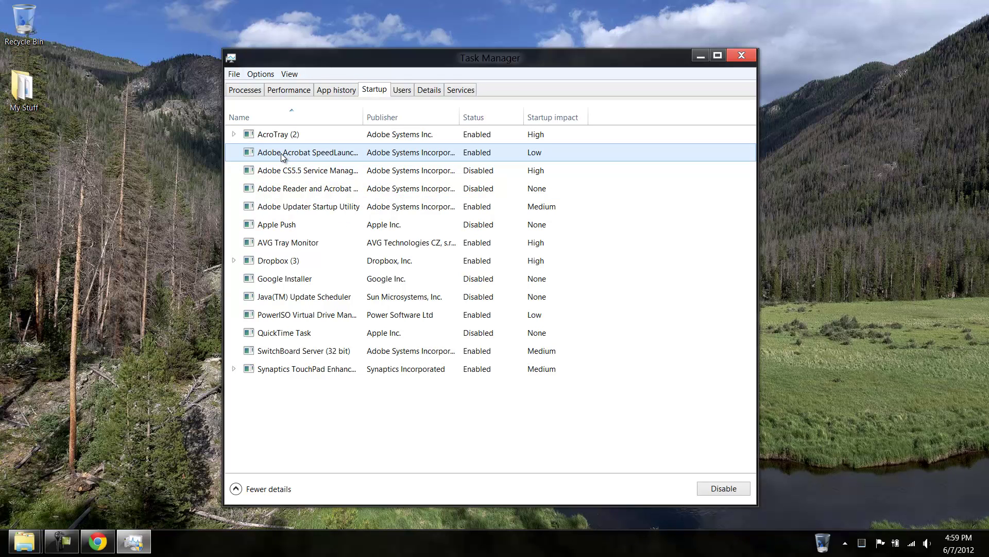
{"action": "right_click", "coordinate": [284, 159]}
{"action": "left_click", "coordinate": [290, 160]}
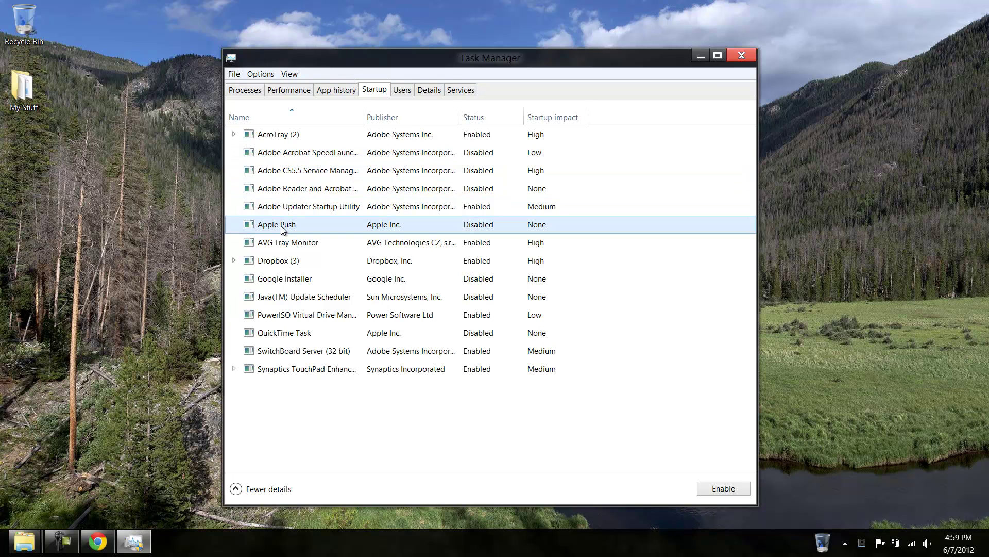
Inspect the AVG Tray Monitor, Dropbox, PowerISO and SwitchBoard Server startup entries
{"action": "left_click", "coordinate": [283, 243]}
{"action": "left_click", "coordinate": [282, 262]}
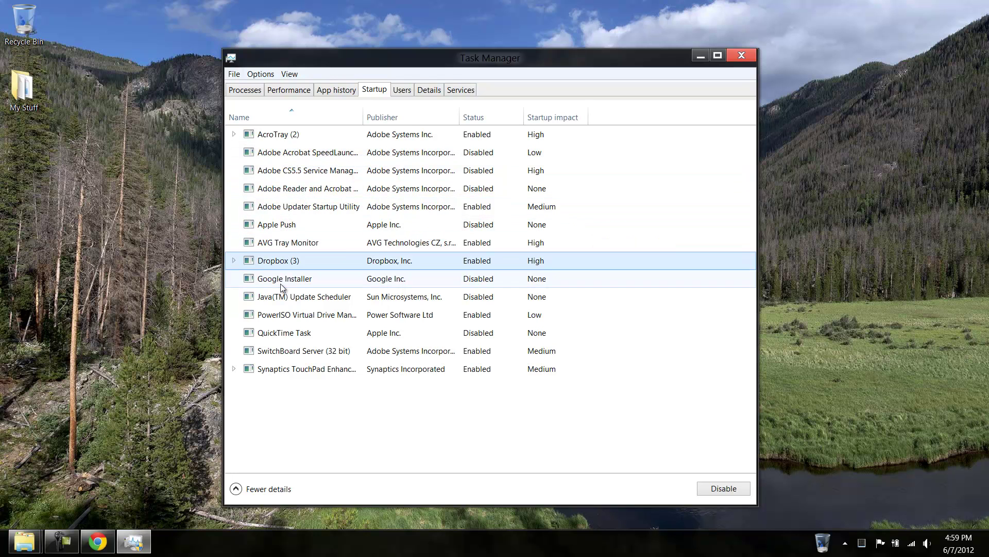
{"action": "left_click", "coordinate": [283, 316]}
{"action": "right_click", "coordinate": [284, 319]}
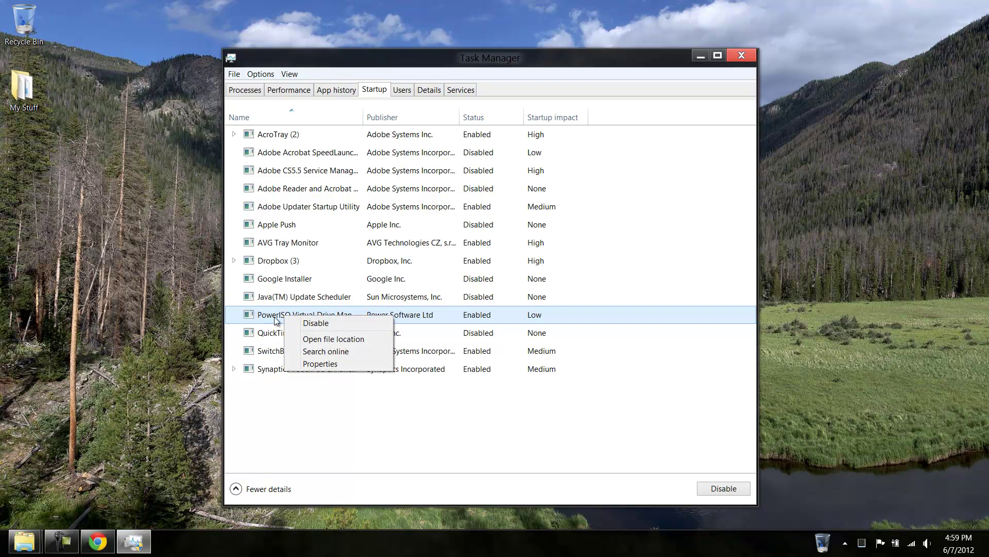
{"action": "left_click", "coordinate": [263, 355]}
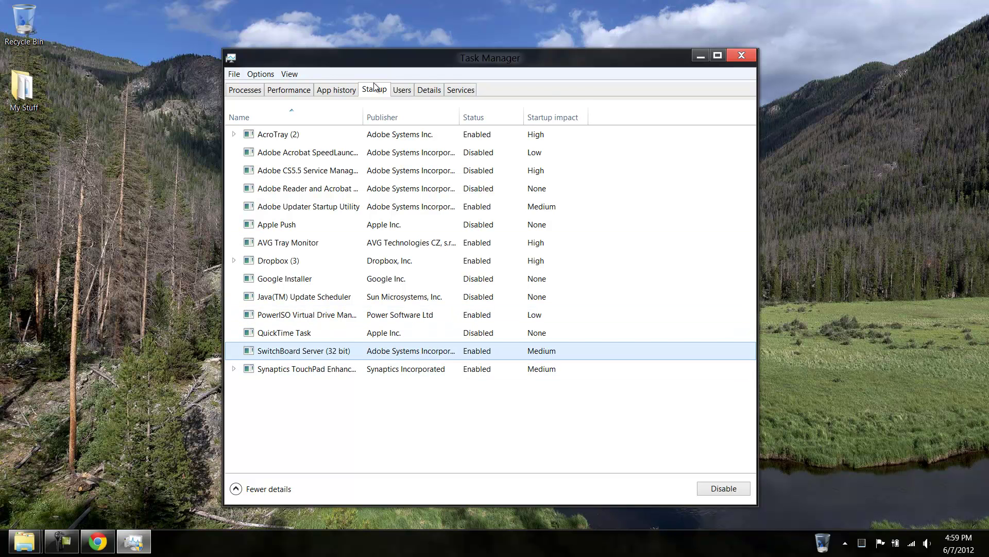
Browse the Users and Details tabs, select acrotray.exe, then close Task Manager
{"action": "left_click", "coordinate": [402, 92]}
{"action": "left_click", "coordinate": [420, 91]}
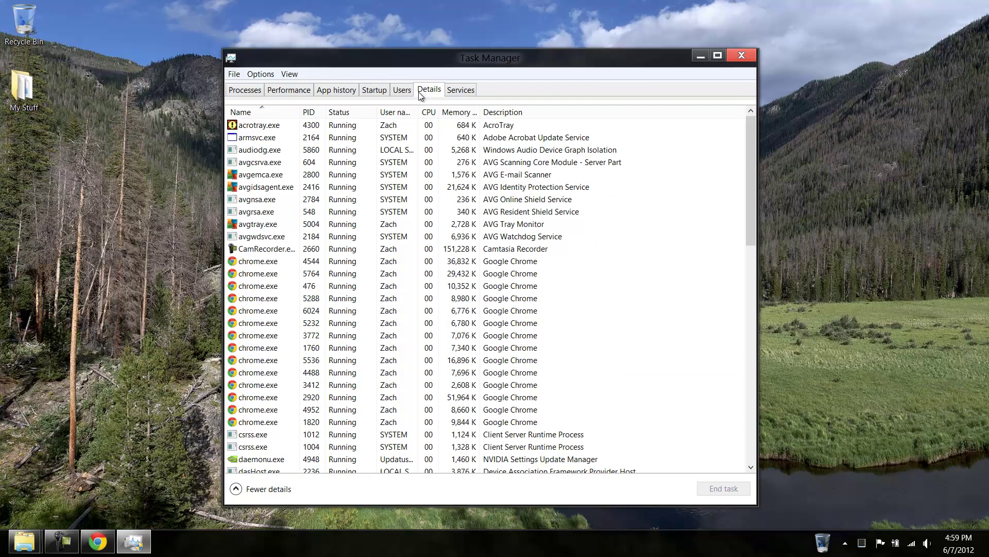
{"action": "left_click", "coordinate": [263, 128]}
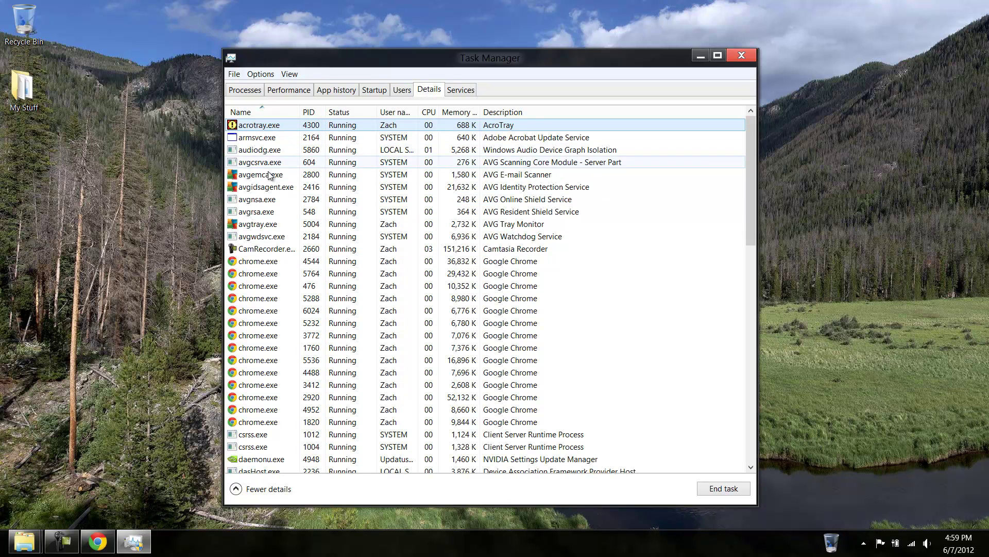
{"action": "left_click", "coordinate": [743, 56]}
Bring the Abyss remote session to full screen and close its Task Manager
{"action": "left_click", "coordinate": [15, 547]}
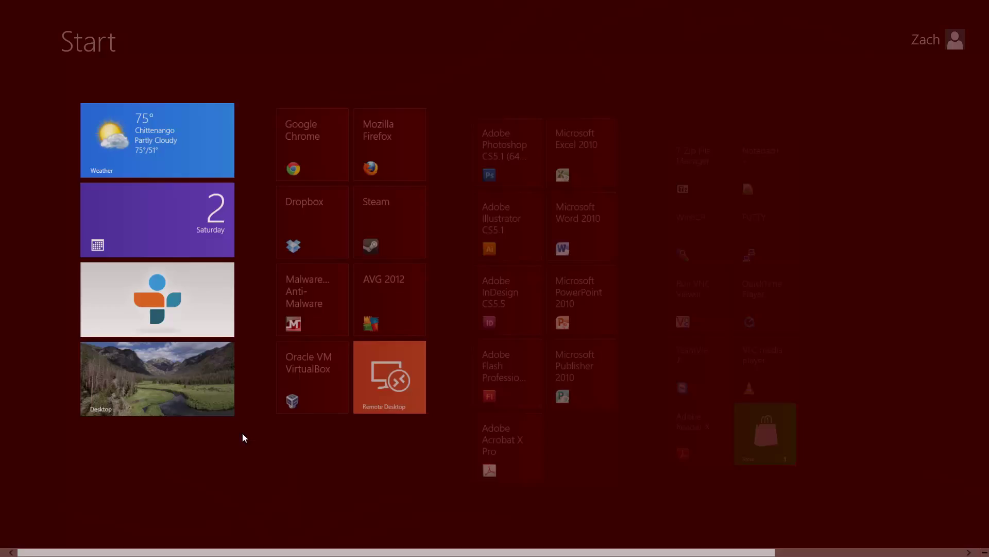
{"action": "left_click", "coordinate": [382, 391]}
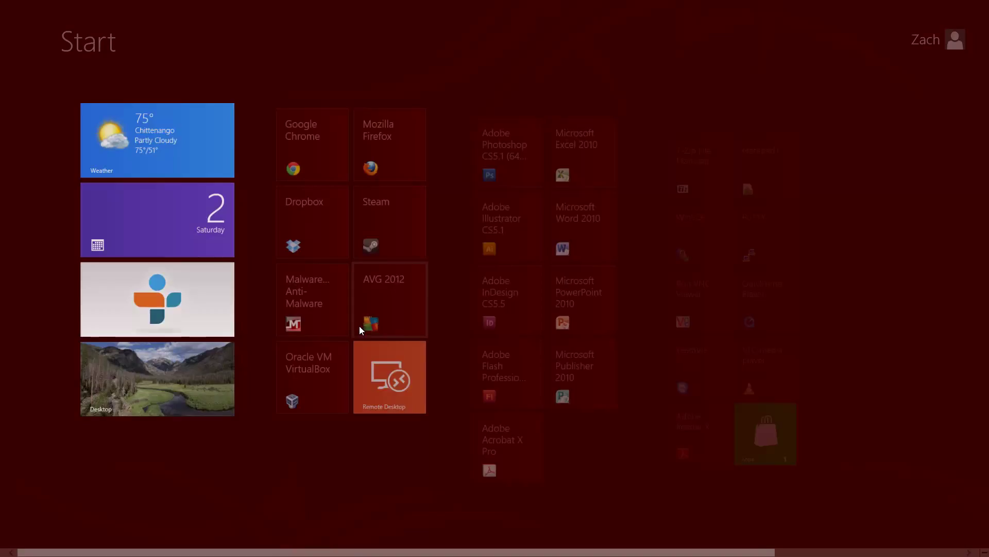
{"action": "left_click", "coordinate": [112, 381]}
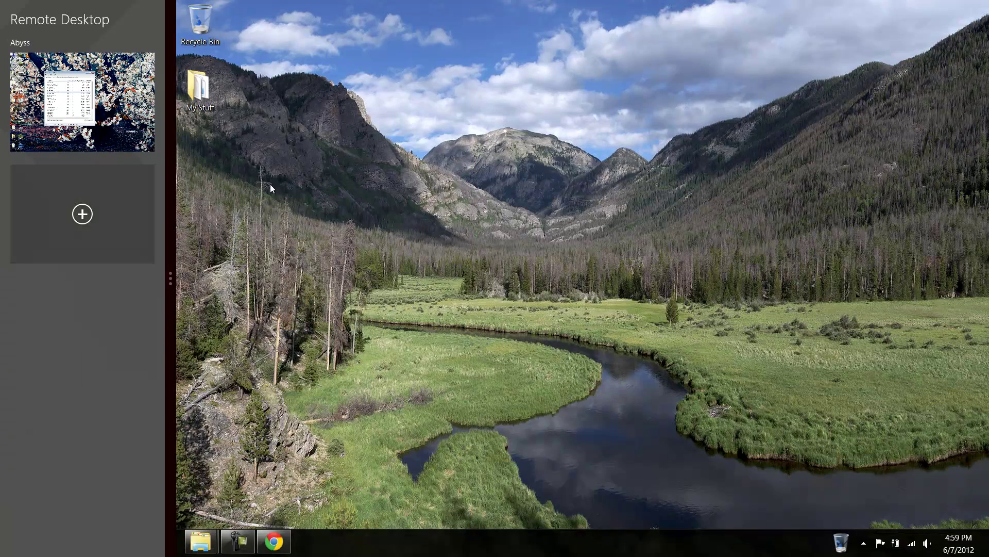
{"action": "left_click", "coordinate": [82, 101]}
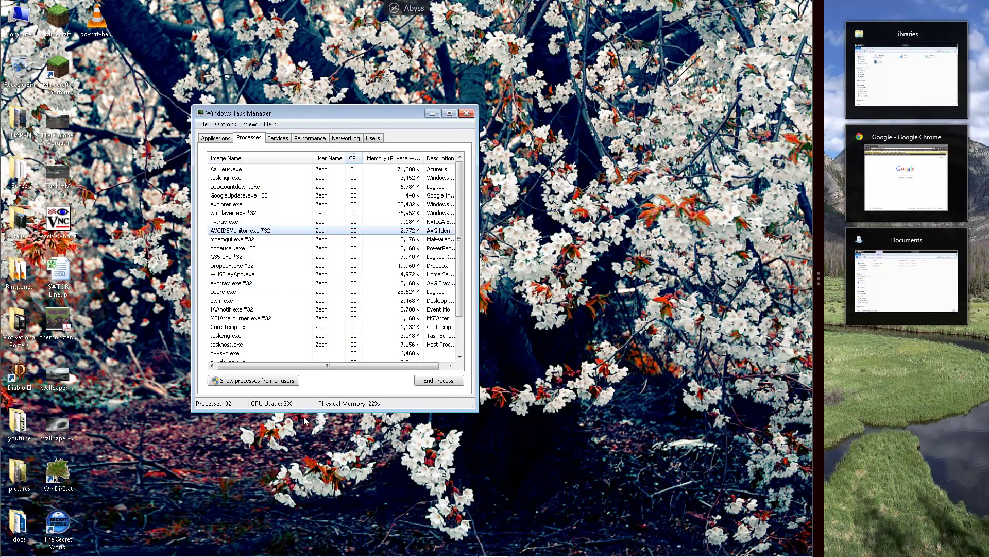
{"action": "left_click", "coordinate": [465, 113]}
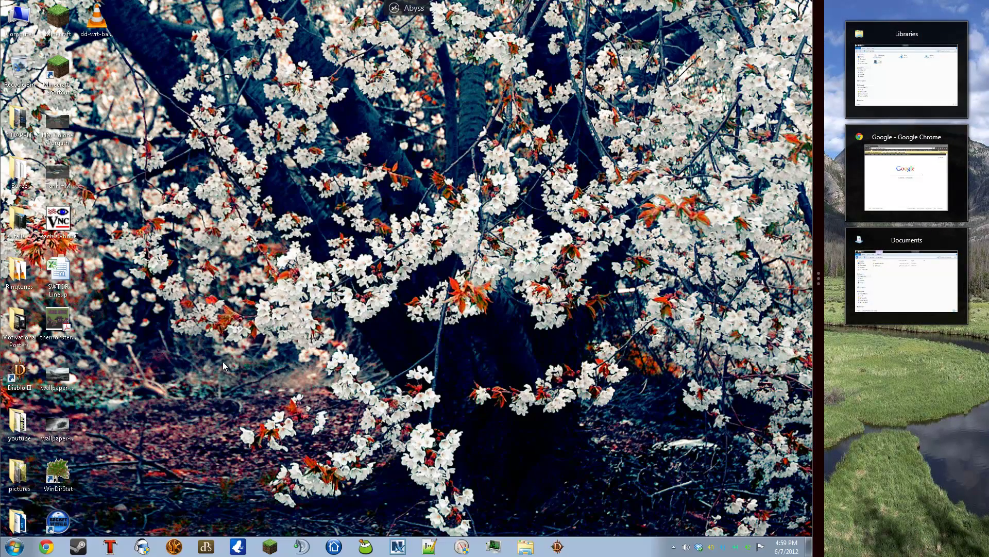
Browse Computer > Data (D:) > Installs and select Base Install Applications
{"action": "left_click", "coordinate": [13, 547]}
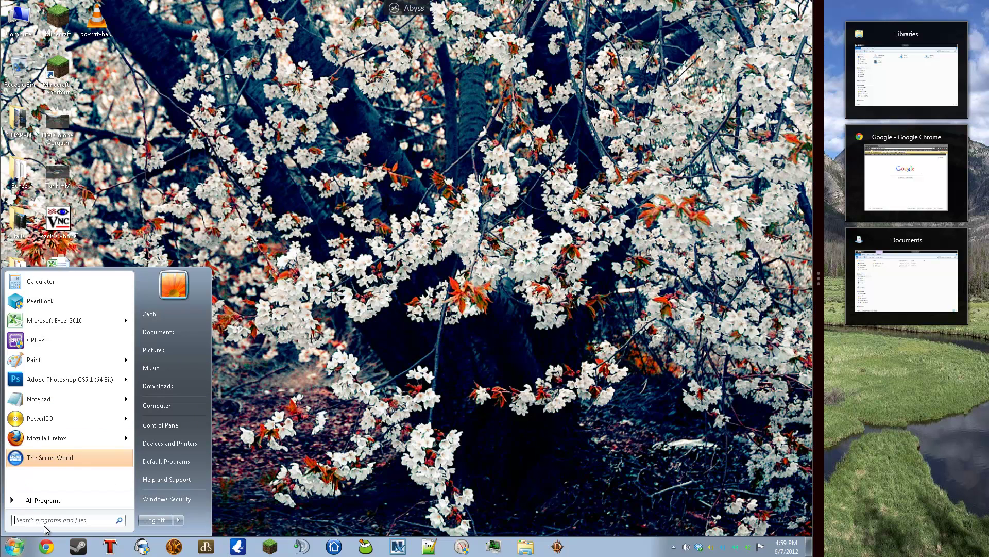
{"action": "left_click", "coordinate": [177, 405]}
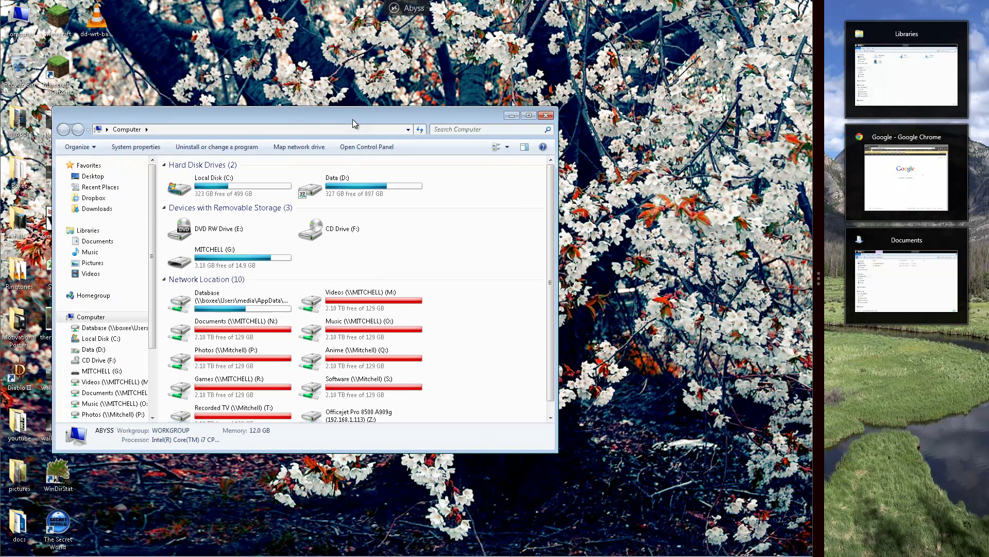
{"action": "double_click", "coordinate": [397, 134]}
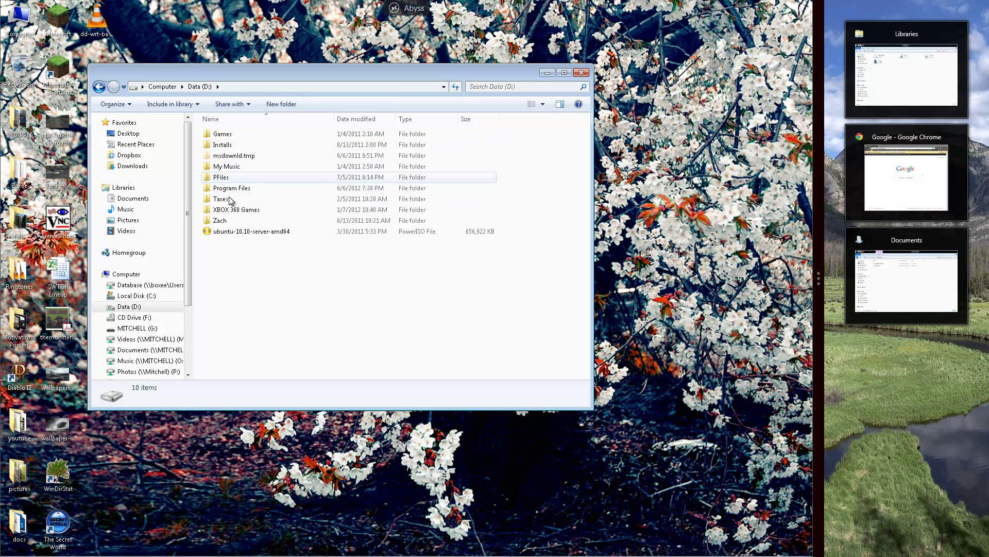
{"action": "double_click", "coordinate": [231, 144]}
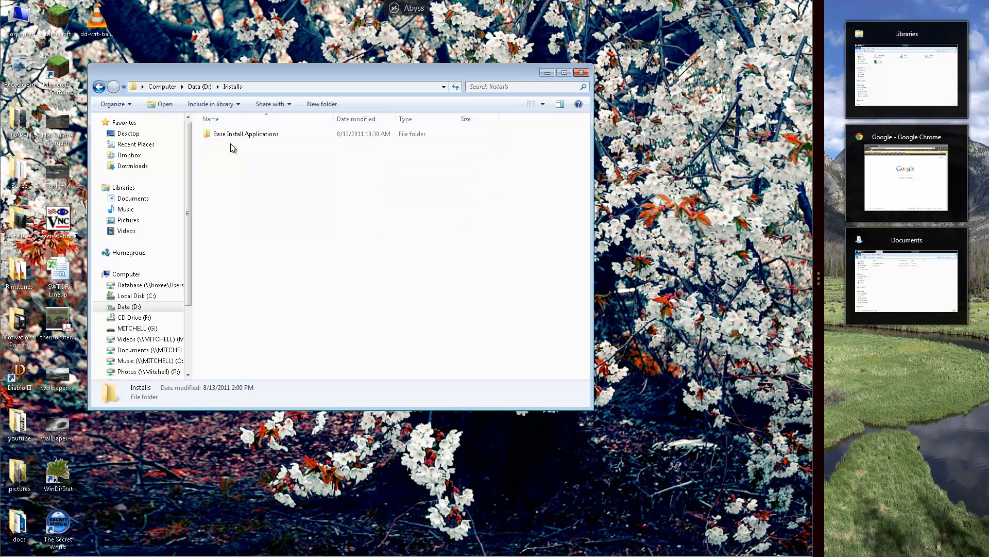
{"action": "left_click", "coordinate": [236, 136]}
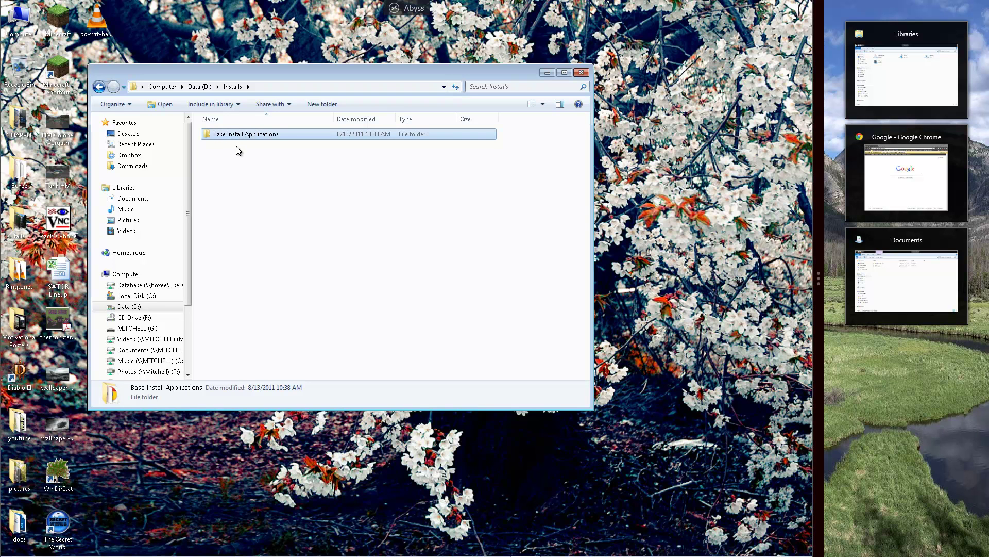
Paste the folder into Local Disk (C:), approve the copy, and snap the session left
{"action": "left_click", "coordinate": [200, 86]}
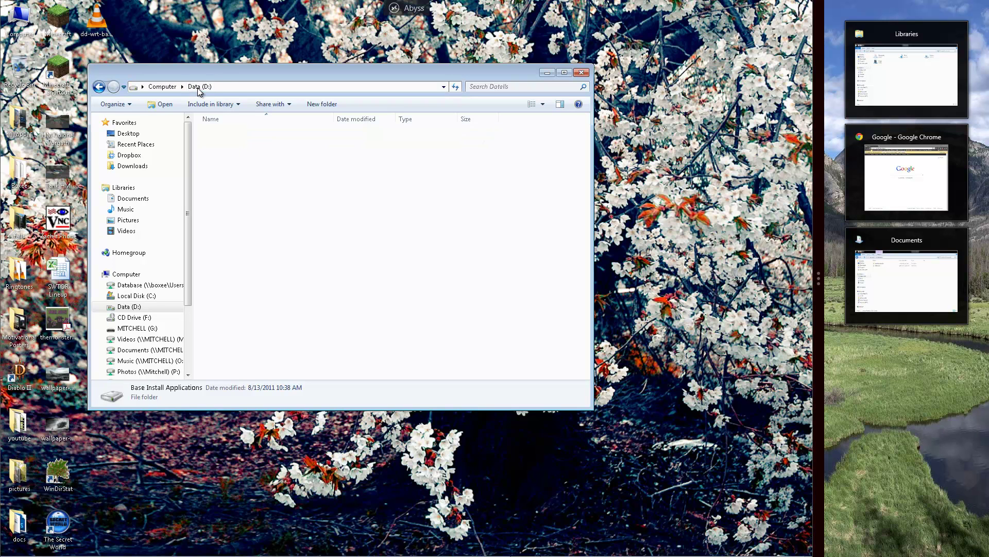
{"action": "left_click", "coordinate": [162, 87]}
{"action": "double_click", "coordinate": [232, 131]}
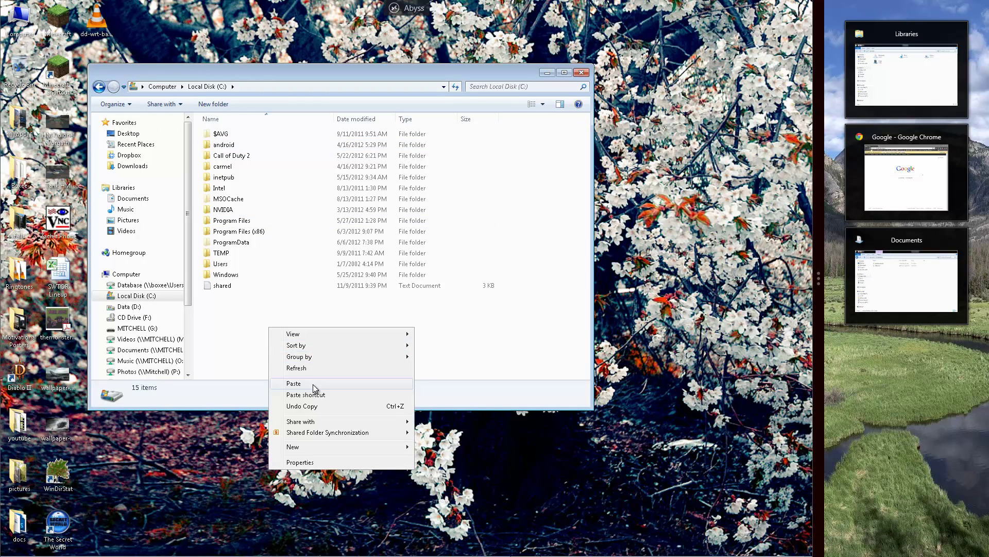
{"action": "left_click", "coordinate": [313, 384]}
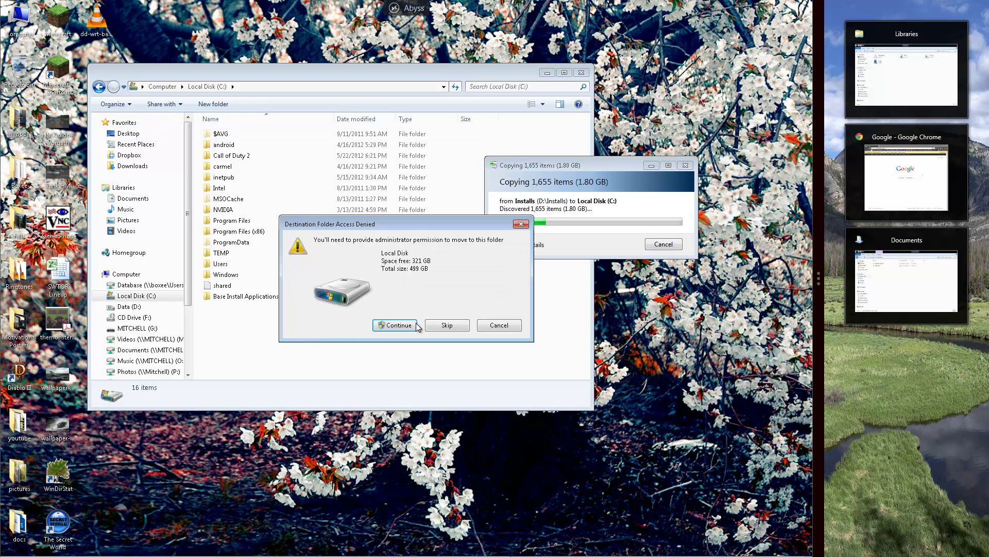
{"action": "left_click", "coordinate": [415, 325]}
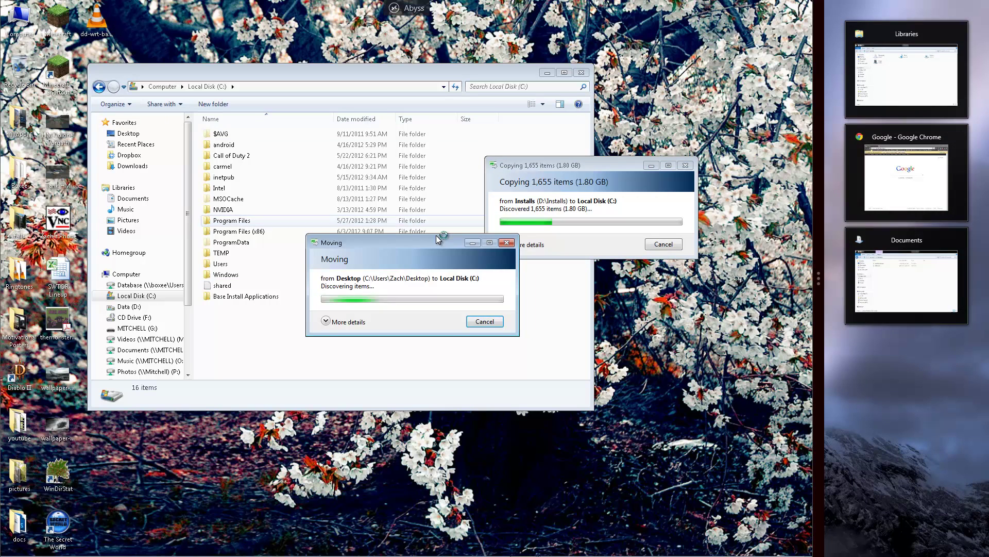
{"action": "left_click_drag", "start_coordinate": [436, 235], "coordinate": [592, 359]}
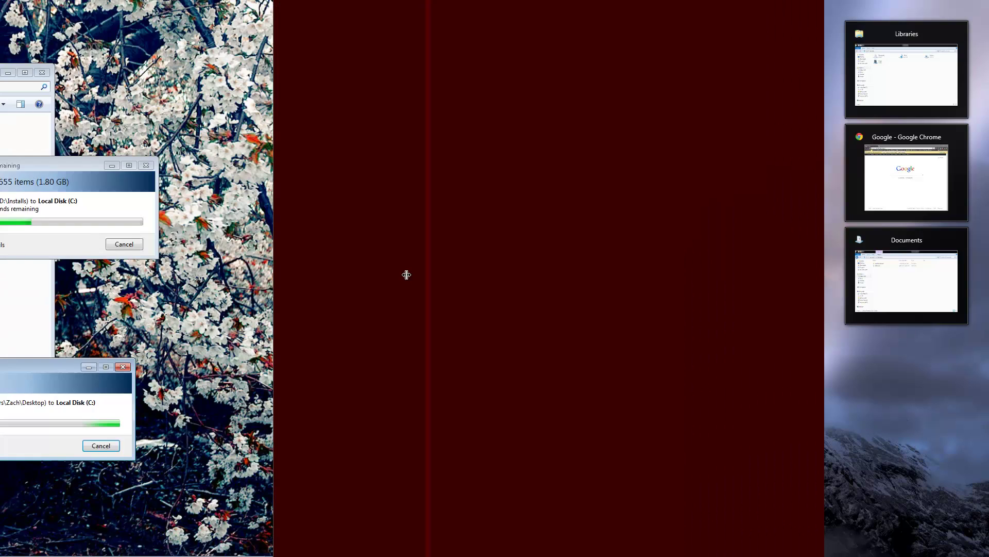
{"action": "left_click_drag", "start_coordinate": [407, 274], "coordinate": [178, 284]}
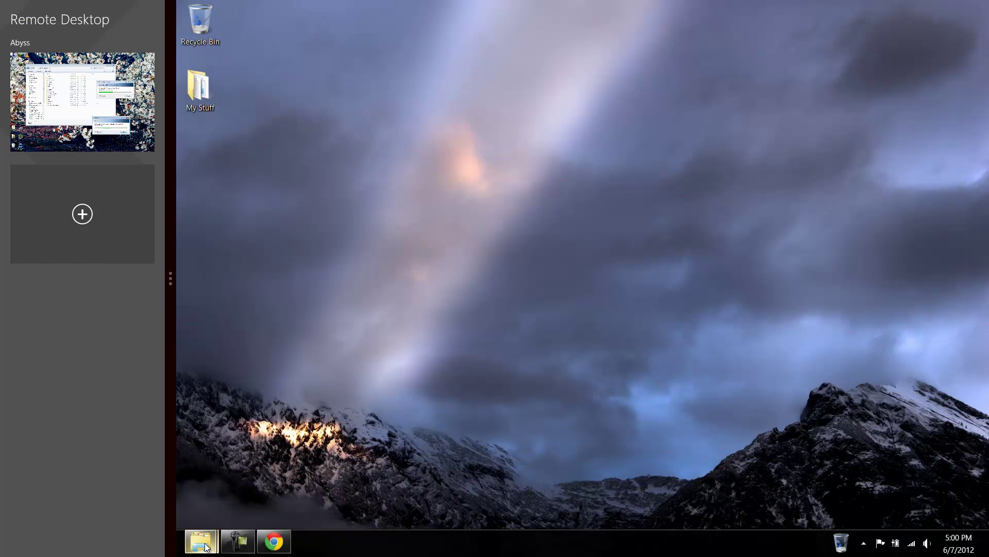
Bring up Libraries and browse to OS (E:) > Users > the user's folder > Downloads
{"action": "mouse_move", "coordinate": [201, 541]}
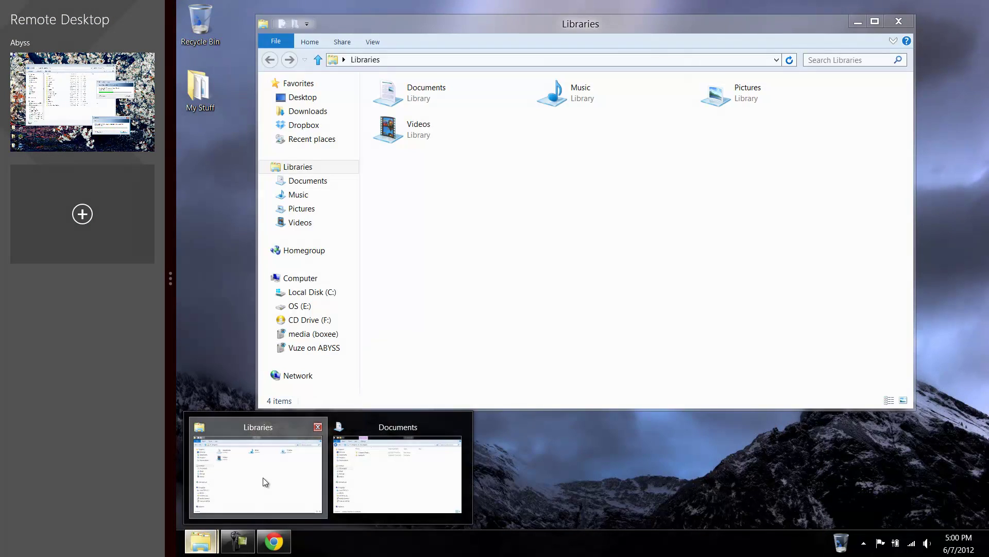
{"action": "left_click", "coordinate": [263, 477]}
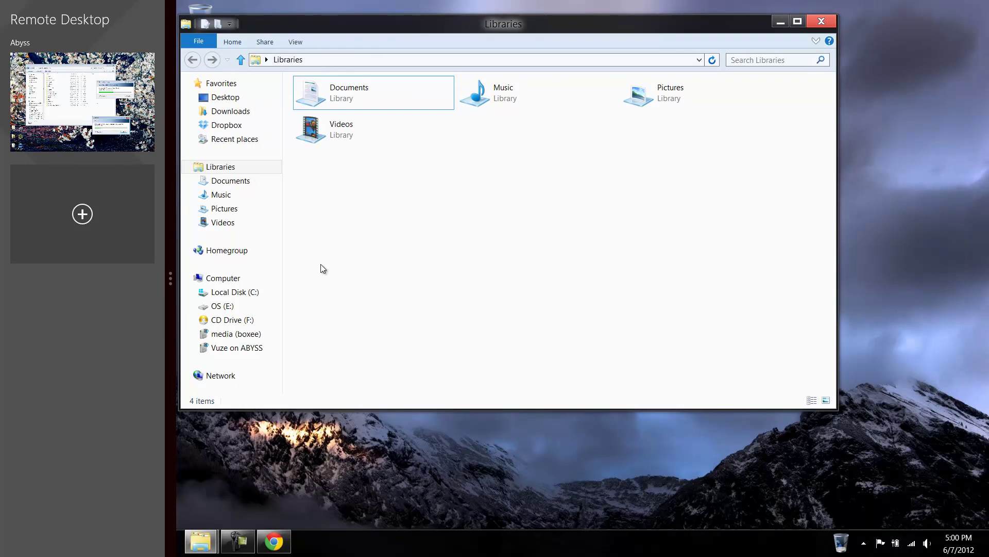
{"action": "left_click_drag", "start_coordinate": [405, 23], "coordinate": [527, 159]}
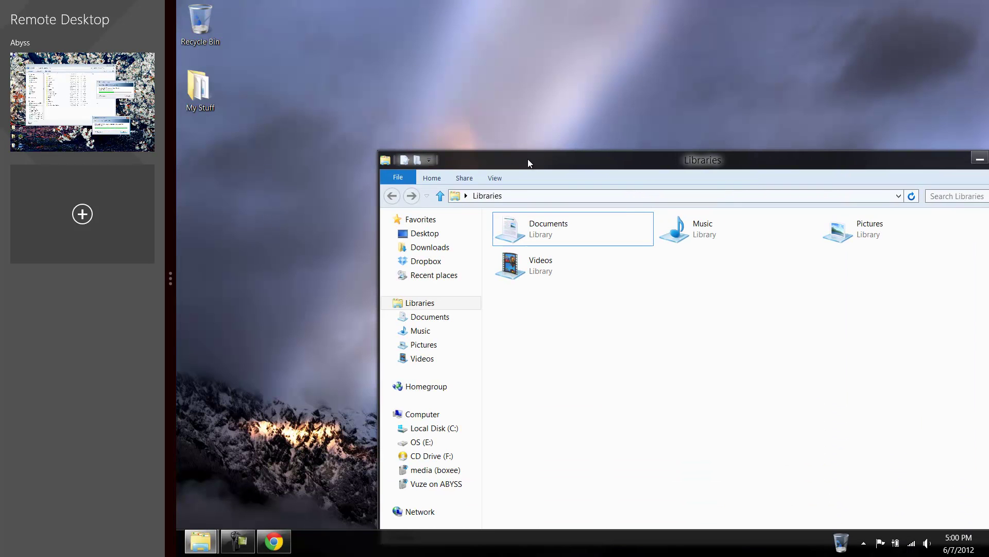
{"action": "left_click", "coordinate": [437, 442]}
{"action": "left_click_drag", "start_coordinate": [612, 168], "coordinate": [568, 80]}
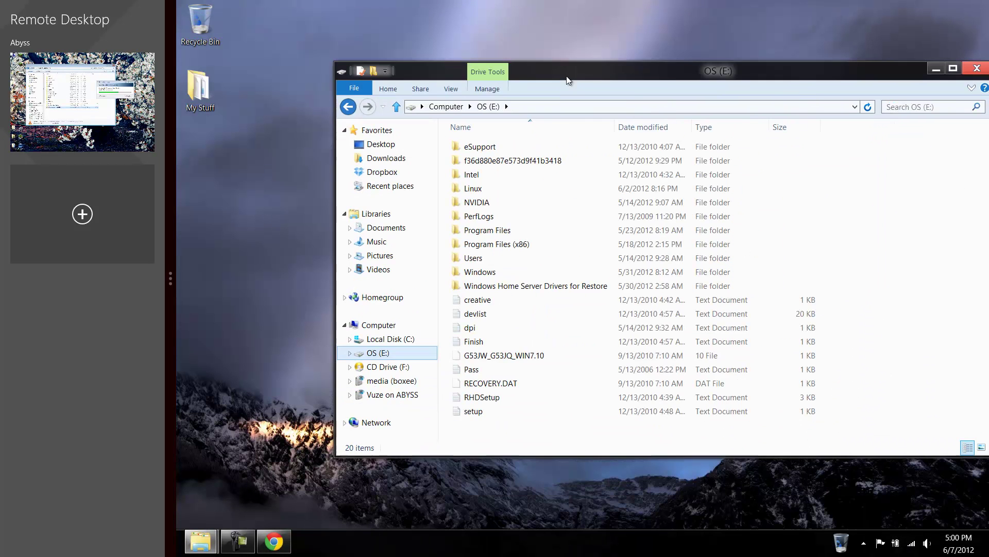
{"action": "double_click", "coordinate": [493, 259]}
{"action": "double_click", "coordinate": [480, 176]}
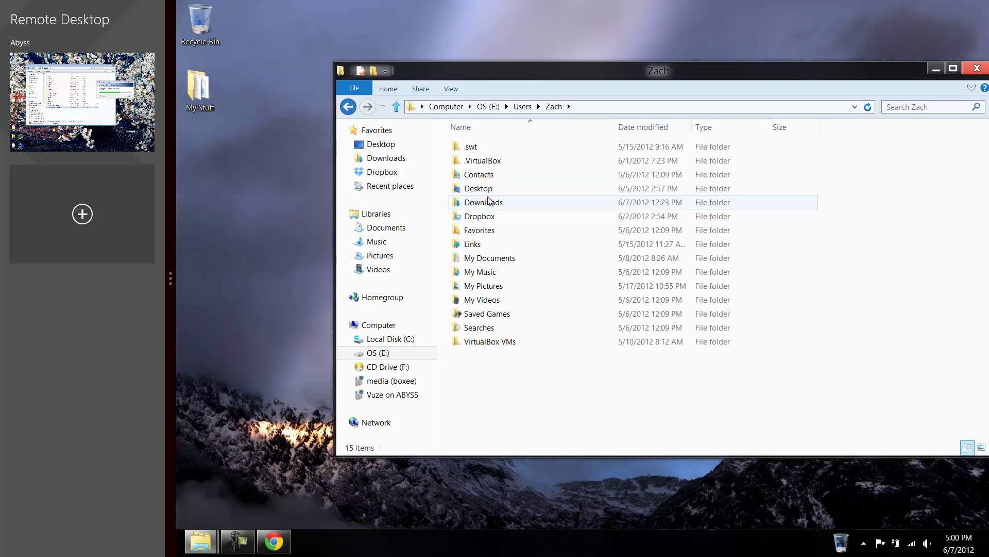
{"action": "double_click", "coordinate": [499, 204]}
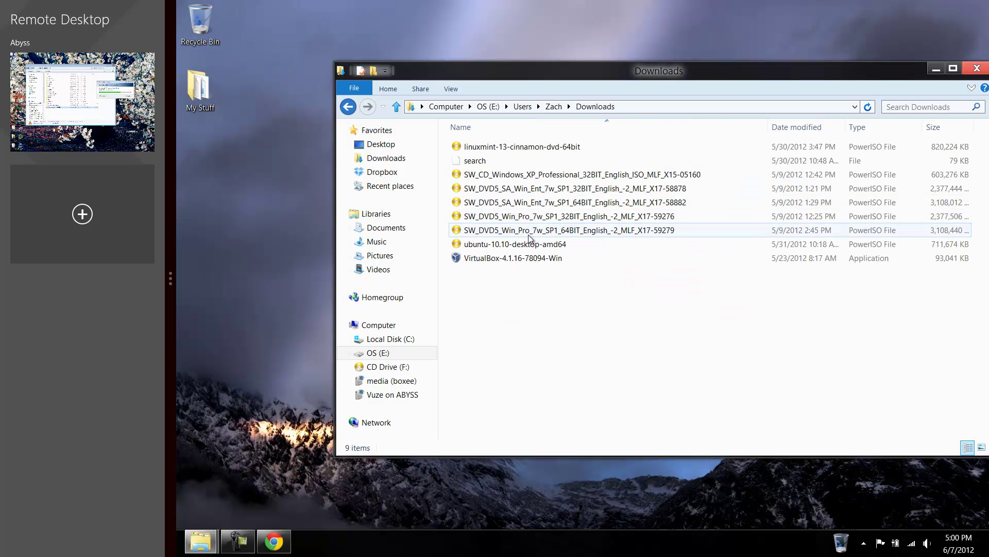
Drag the 64-bit and 32-bit Windows 7 Pro SP1 ISOs onto the desktop
{"action": "left_click", "coordinate": [484, 232]}
{"action": "left_click_drag", "start_coordinate": [484, 234], "coordinate": [252, 242]}
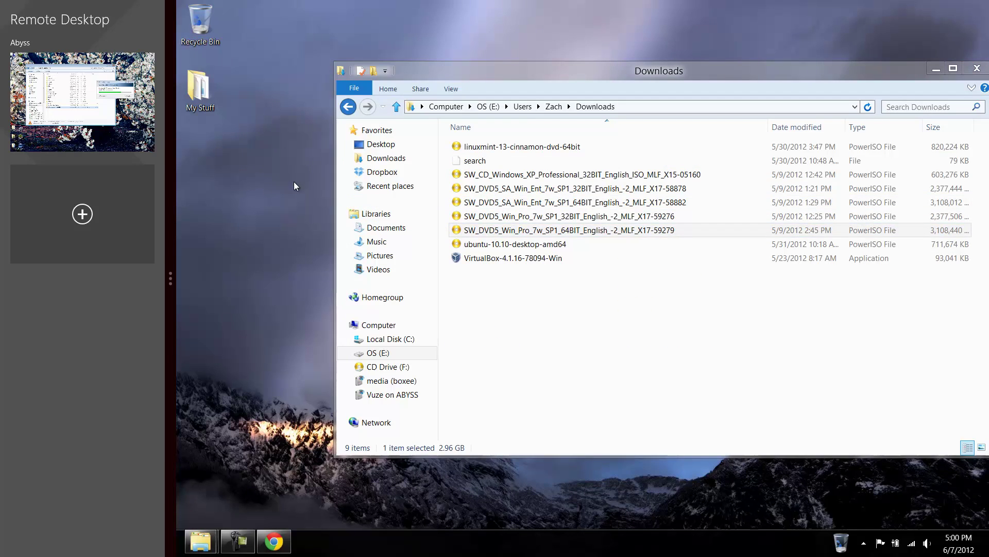
{"action": "left_click_drag", "start_coordinate": [536, 133], "coordinate": [676, 53]}
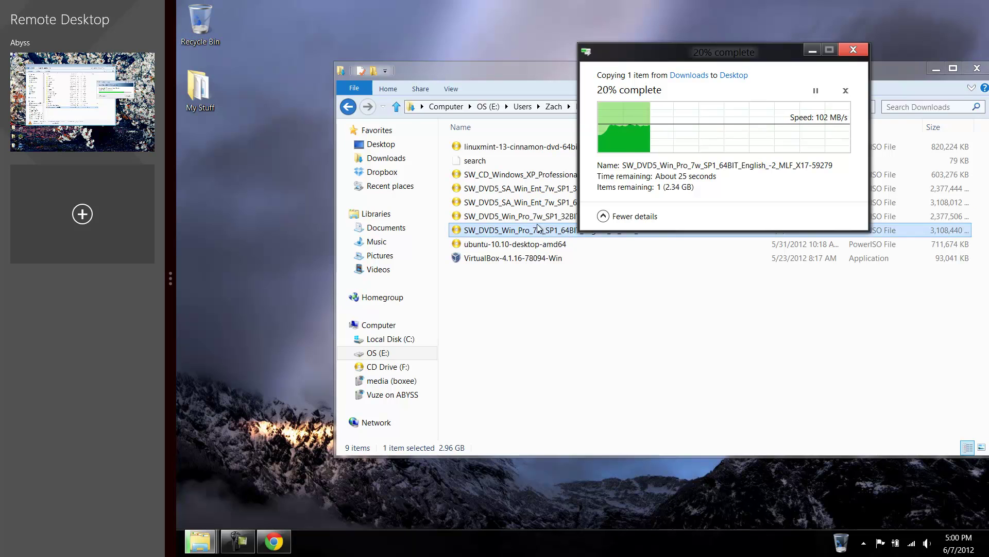
{"action": "left_click_drag", "start_coordinate": [508, 217], "coordinate": [228, 209]}
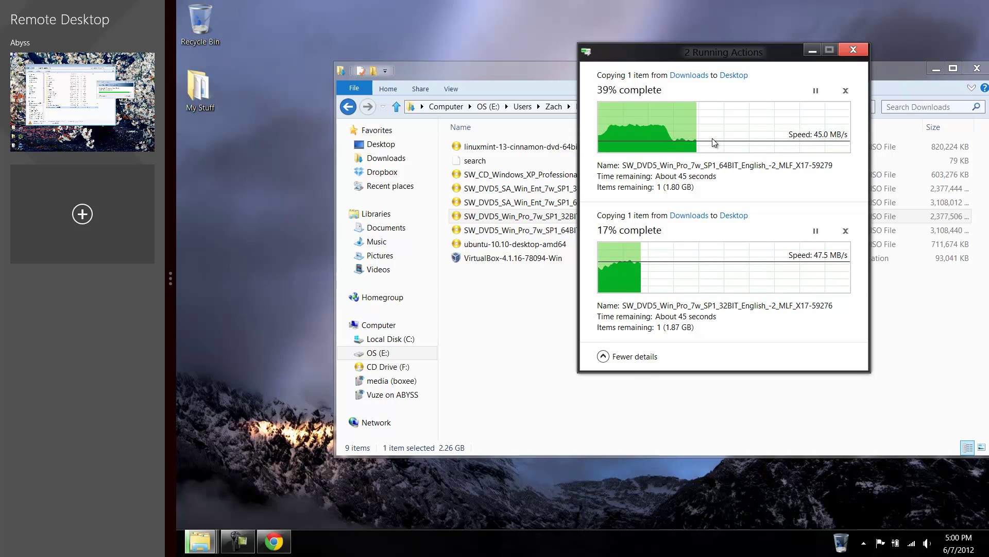
{"action": "left_click", "coordinate": [116, 128]}
{"action": "left_click", "coordinate": [517, 240]}
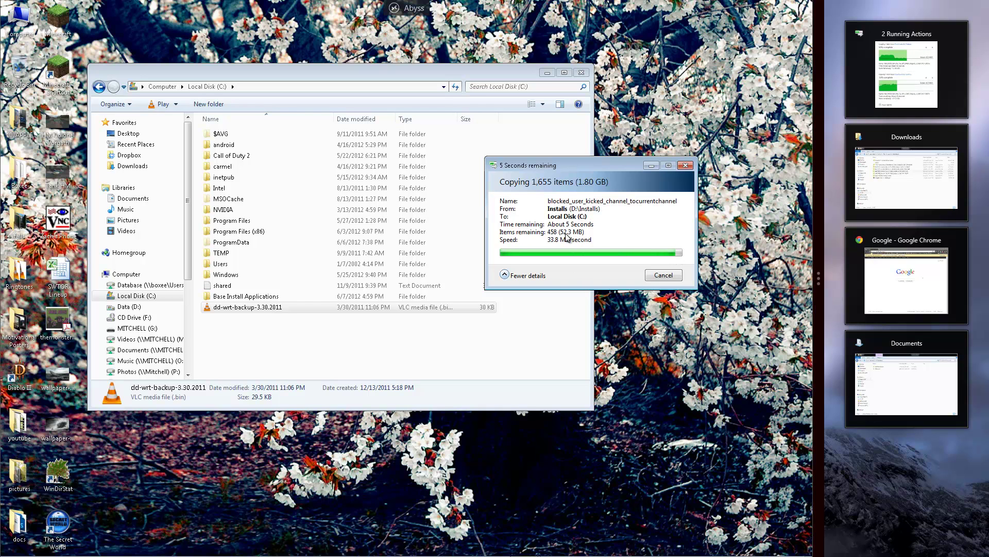
{"action": "left_click", "coordinate": [896, 78]}
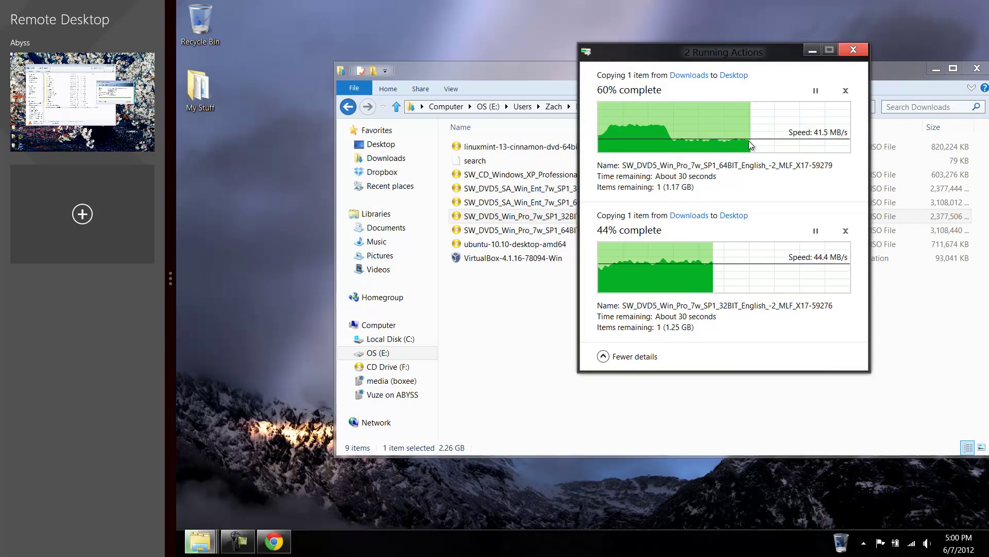
{"action": "left_click", "coordinate": [83, 101]}
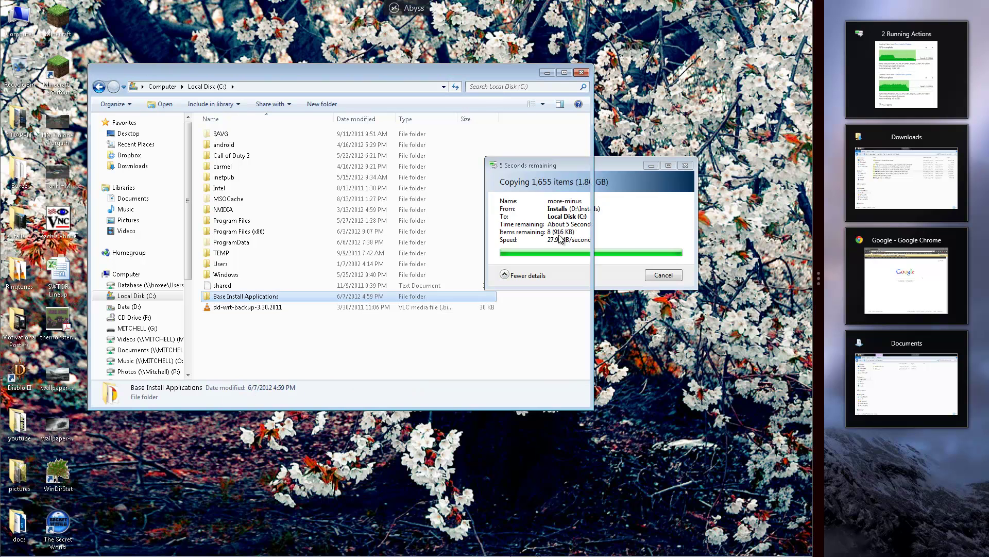
{"action": "left_click", "coordinate": [242, 306], "text": "shift"}
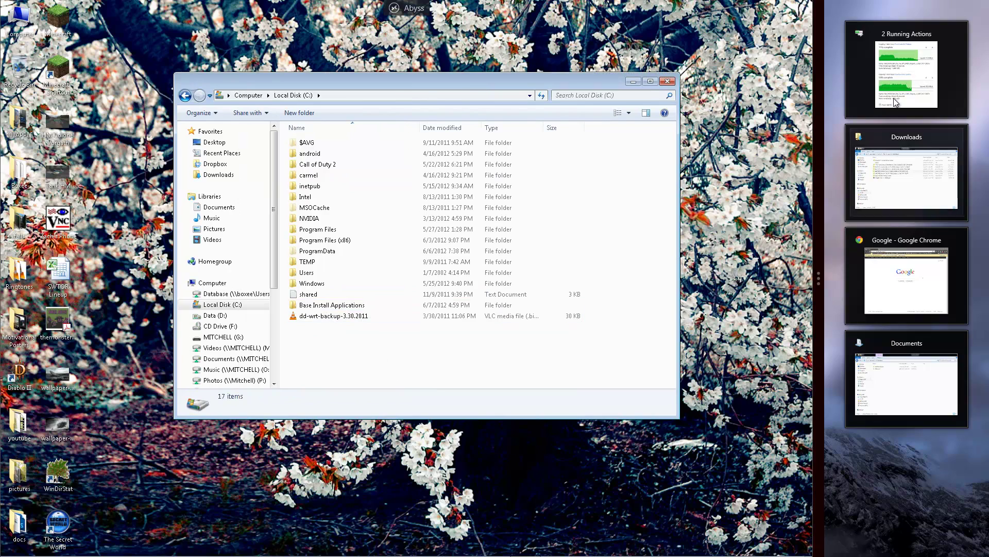
{"action": "left_click", "coordinate": [907, 73]}
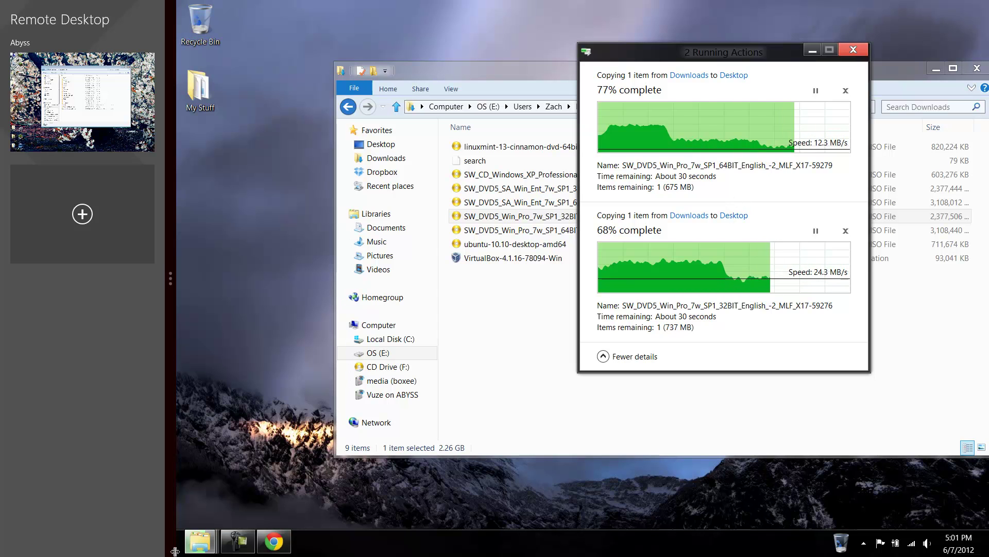
Close the snapped remote session pane by dragging it off the screen, then scroll the Start screen
{"action": "left_click", "coordinate": [289, 347]}
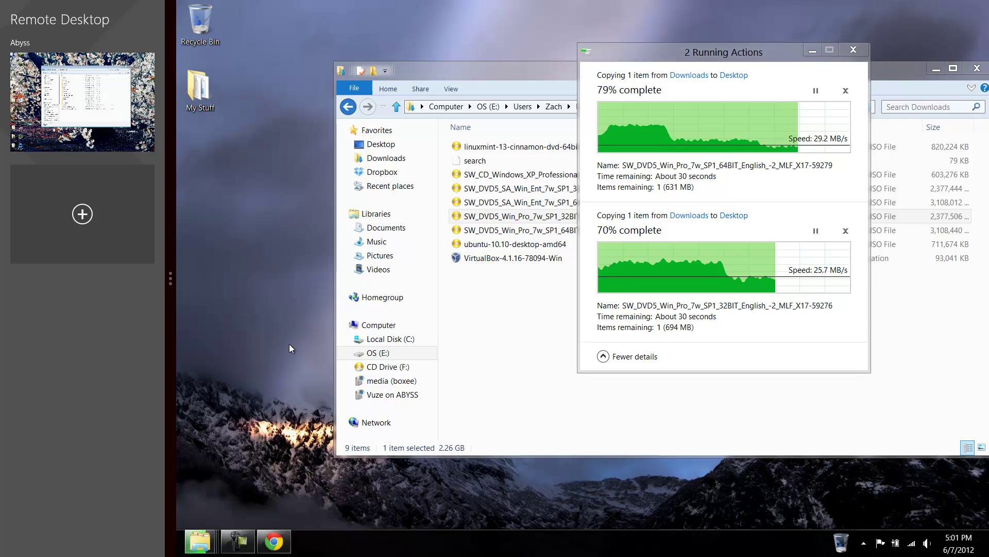
{"action": "left_click_drag", "start_coordinate": [169, 284], "coordinate": [2, 294]}
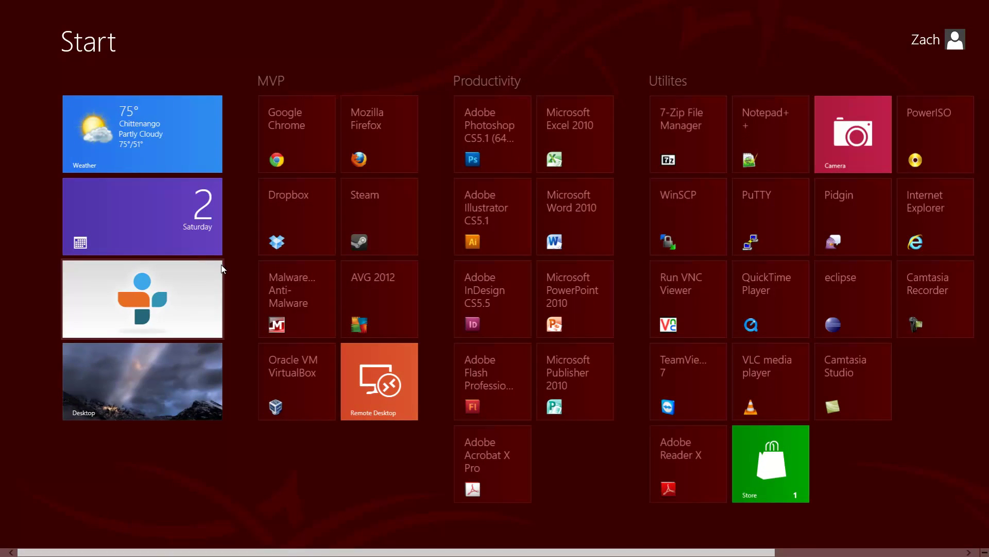
{"action": "scroll", "coordinate": [270, 268], "scroll_direction": "down", "scroll_amount": 3}
{"action": "scroll", "coordinate": [271, 268], "scroll_direction": "up", "scroll_amount": 3}
{"action": "scroll", "coordinate": [271, 268], "scroll_direction": "down", "scroll_amount": 3}
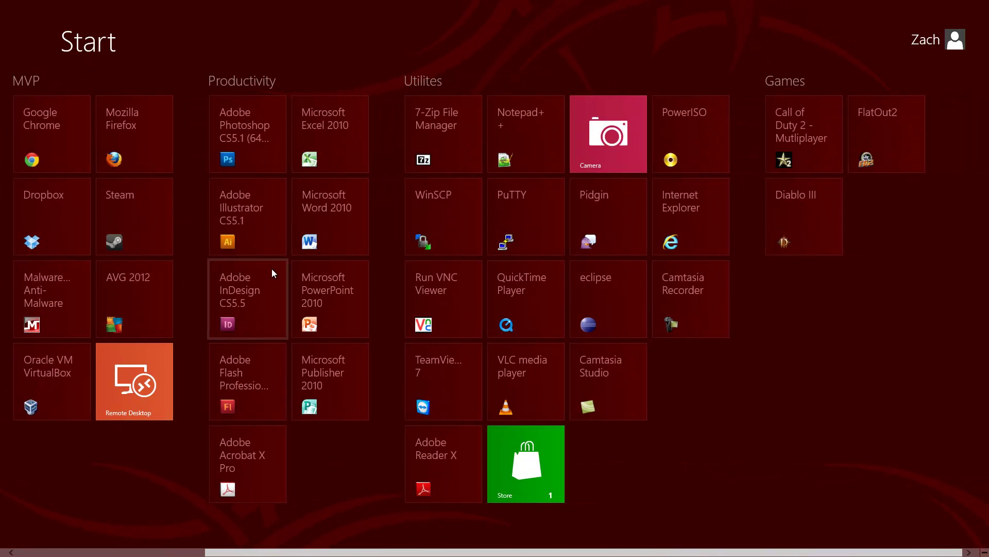
{"action": "scroll", "coordinate": [730, 315], "scroll_direction": "up", "scroll_amount": 3}
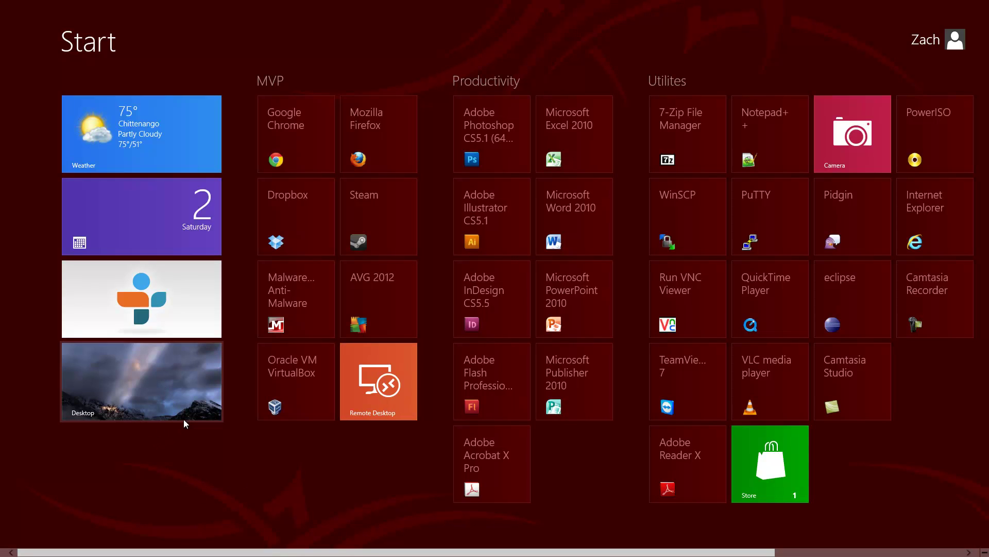
Launch Remote Desktop and snap it with Win+. into a narrow right pane, then the left
{"action": "left_click", "coordinate": [409, 387]}
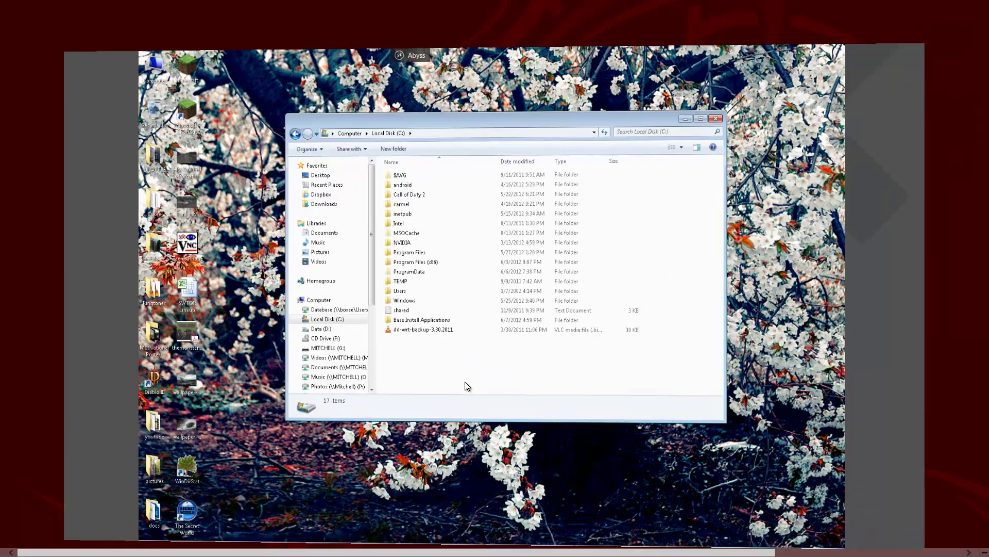
{"action": "key", "text": "super+period"}
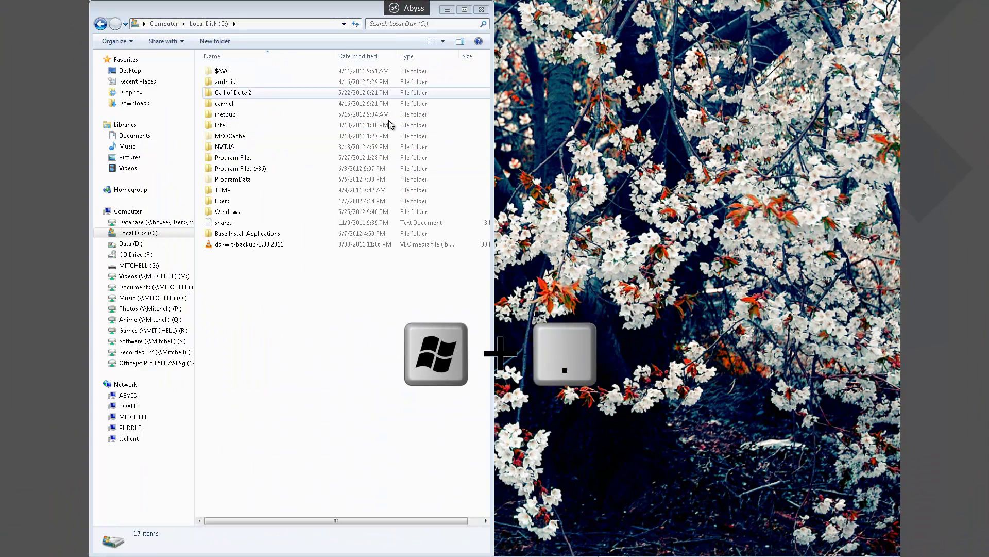
{"action": "left_click", "coordinate": [418, 9]}
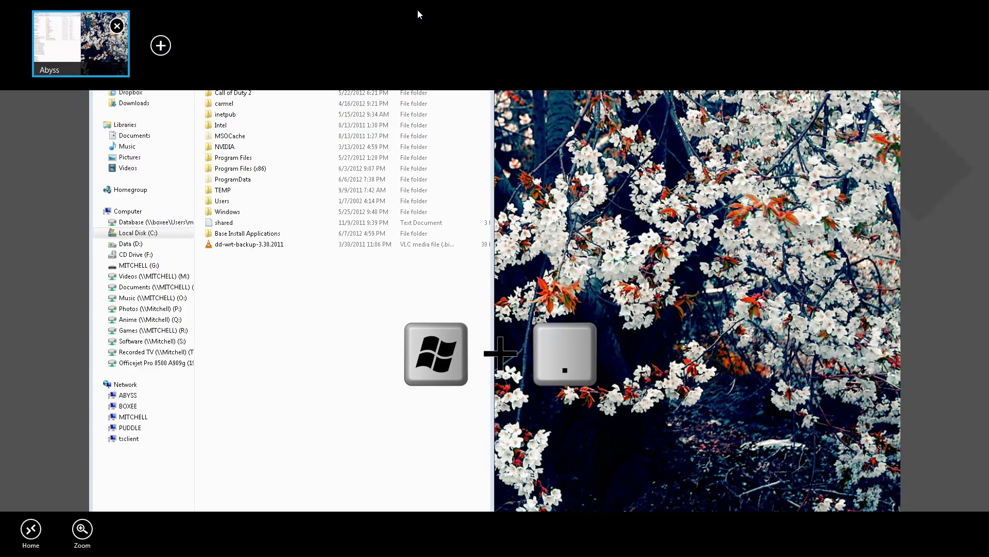
{"action": "key", "text": "super+period"}
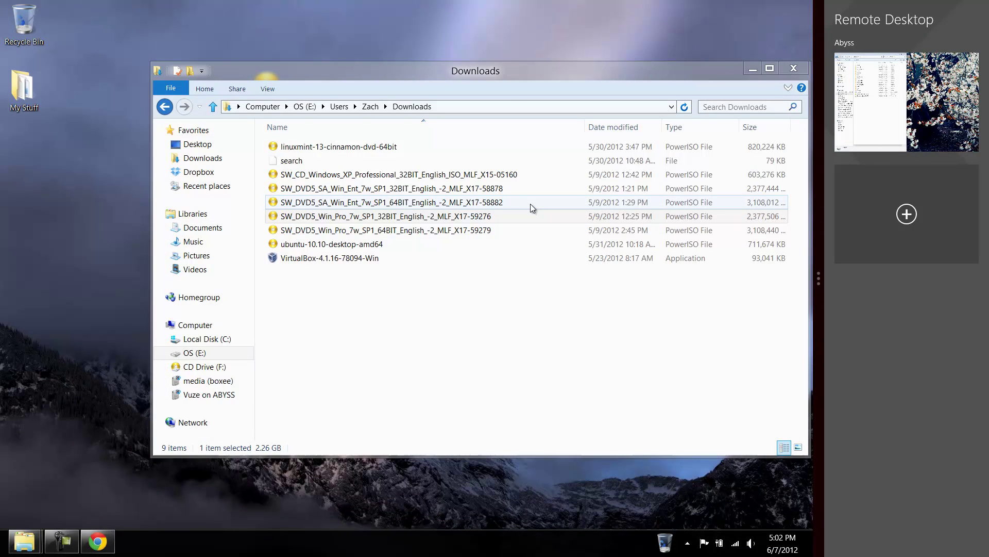
{"action": "key", "text": "super+period"}
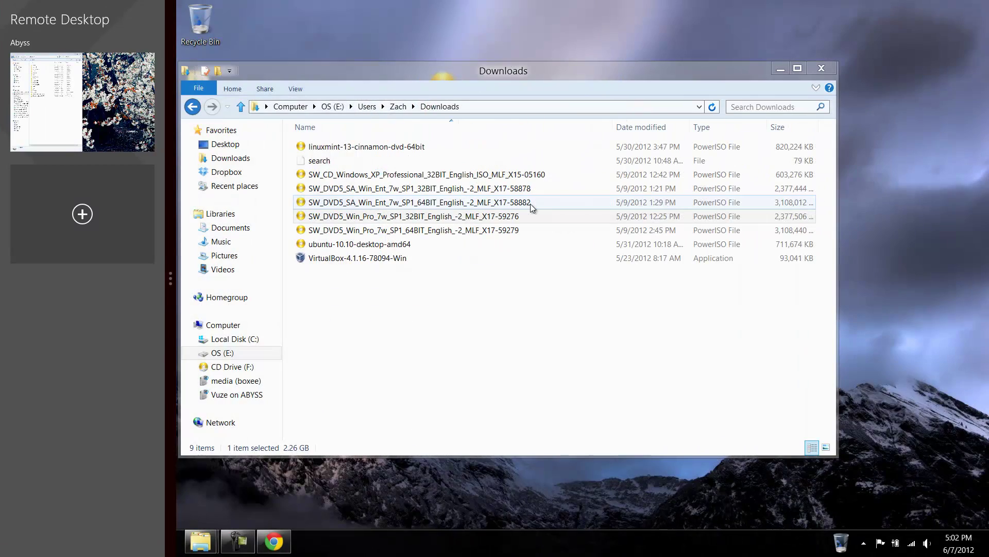
Make the remote session the large pane, then restore and re-maximize its Explorer window
{"action": "key", "text": "super+period"}
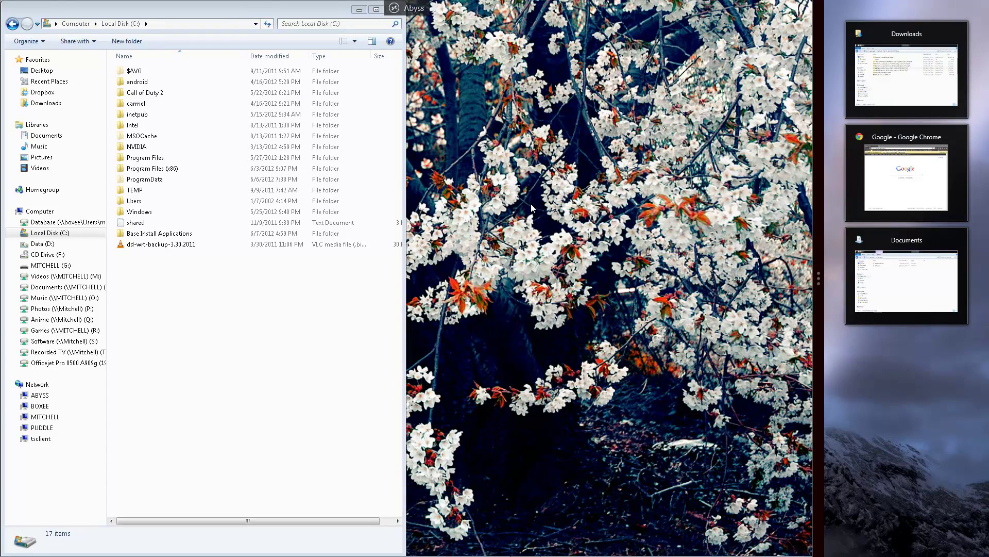
{"action": "key", "text": "super+period"}
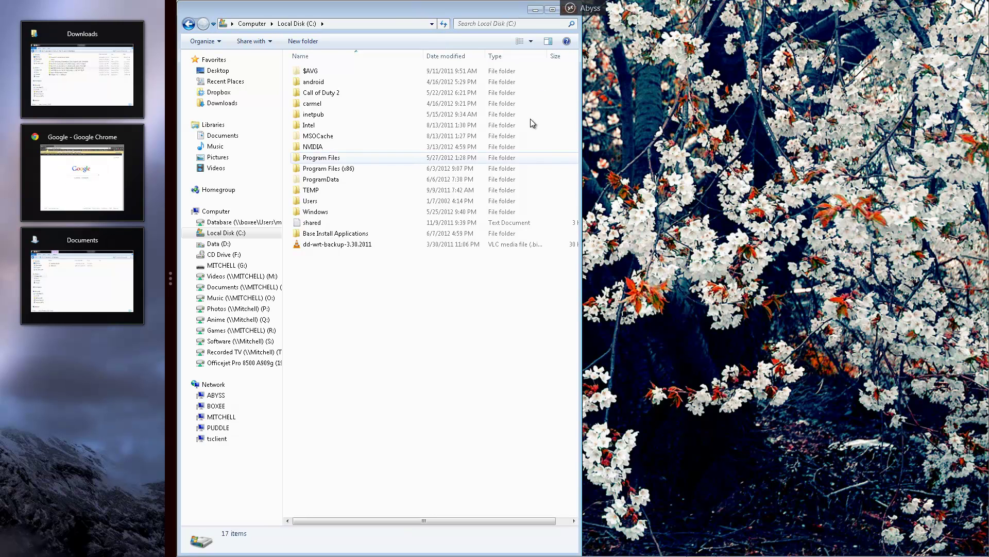
{"action": "left_click_drag", "start_coordinate": [450, 11], "coordinate": [625, 158]}
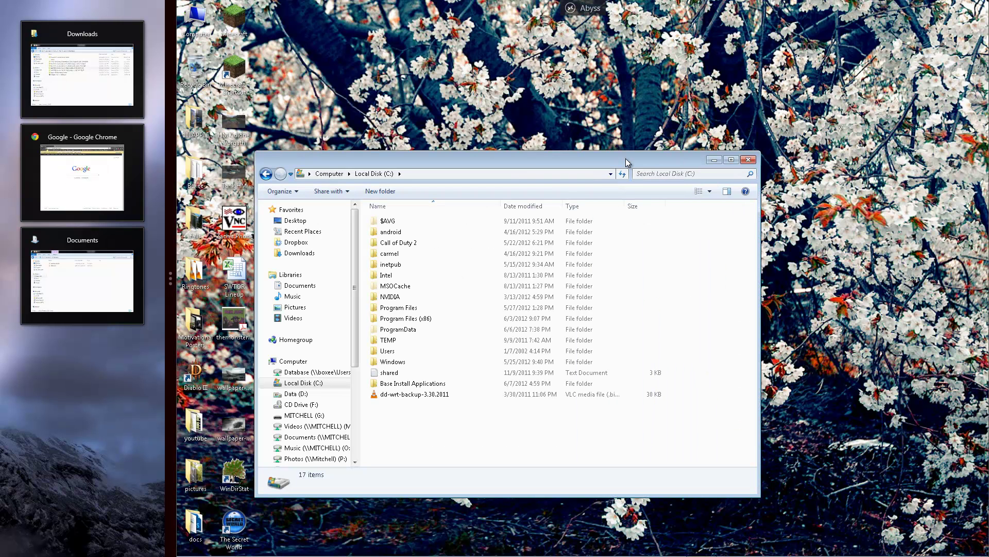
{"action": "key", "text": "super+Up"}
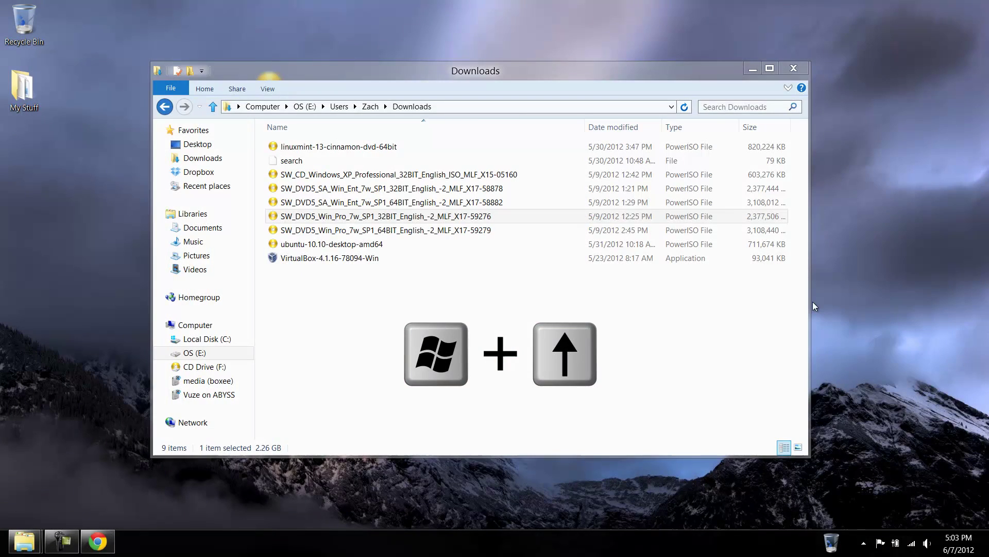
Snap the Downloads window to the left and right halves using Win+Left and Win+Right
{"action": "left_click", "coordinate": [499, 70]}
{"action": "key", "text": "super+Left"}
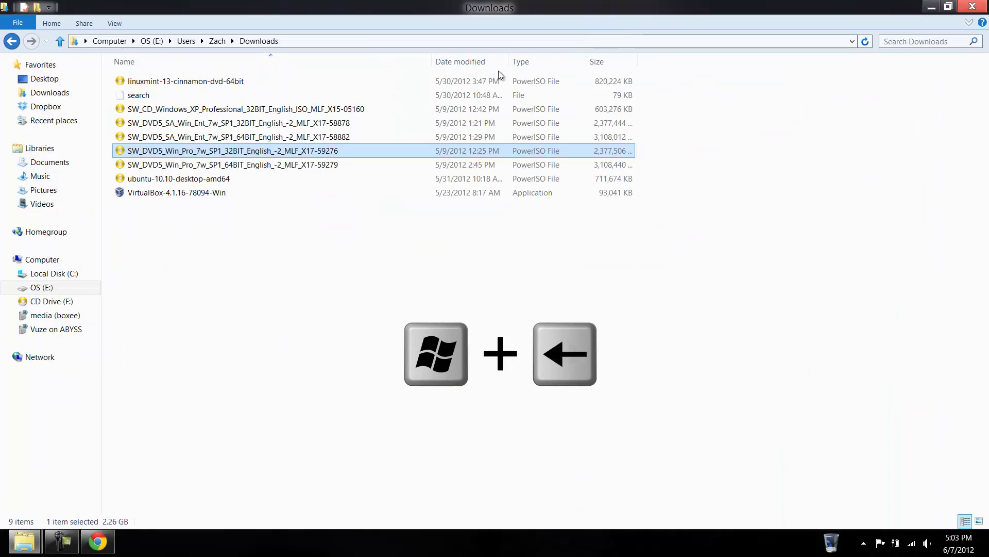
{"action": "key", "text": "super+Right"}
{"action": "key", "text": "super+Left"}
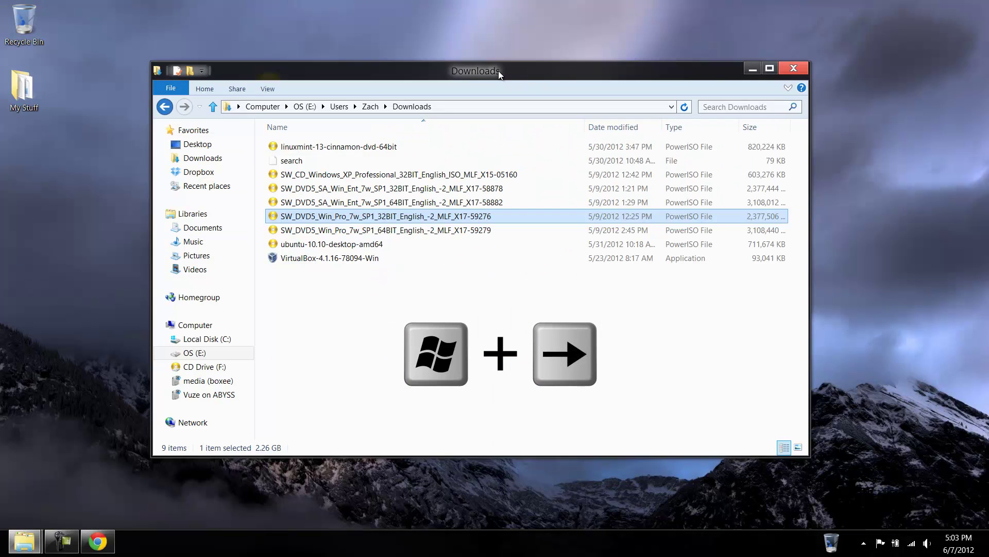
{"action": "key", "text": "super+Left"}
{"action": "key", "text": "super+Right"}
Minimize the Downloads window with Win+Down, then select both ISO icons and open their context menu
{"action": "key", "text": "super+Down"}
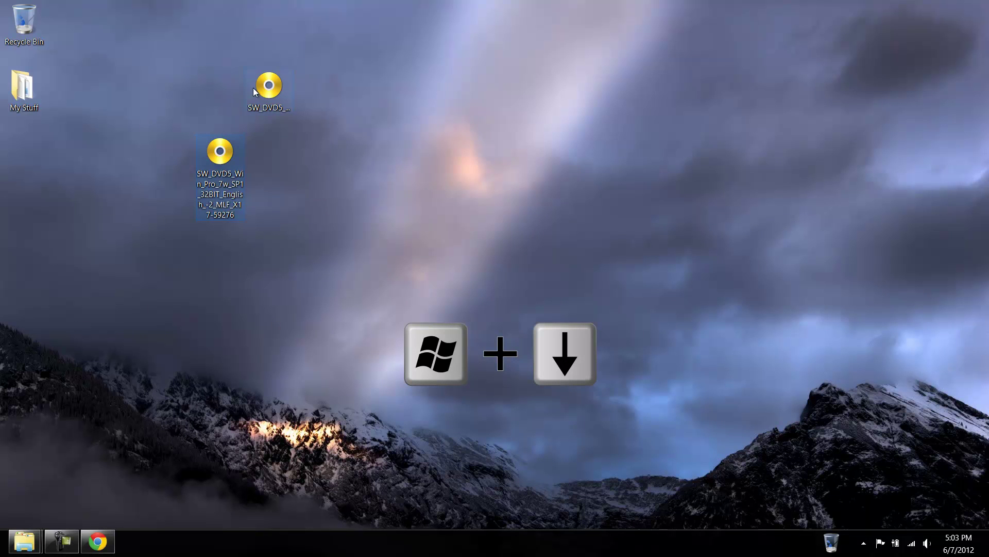
{"action": "left_click_drag", "start_coordinate": [316, 203], "coordinate": [260, 104]}
{"action": "right_click", "coordinate": [260, 103]}
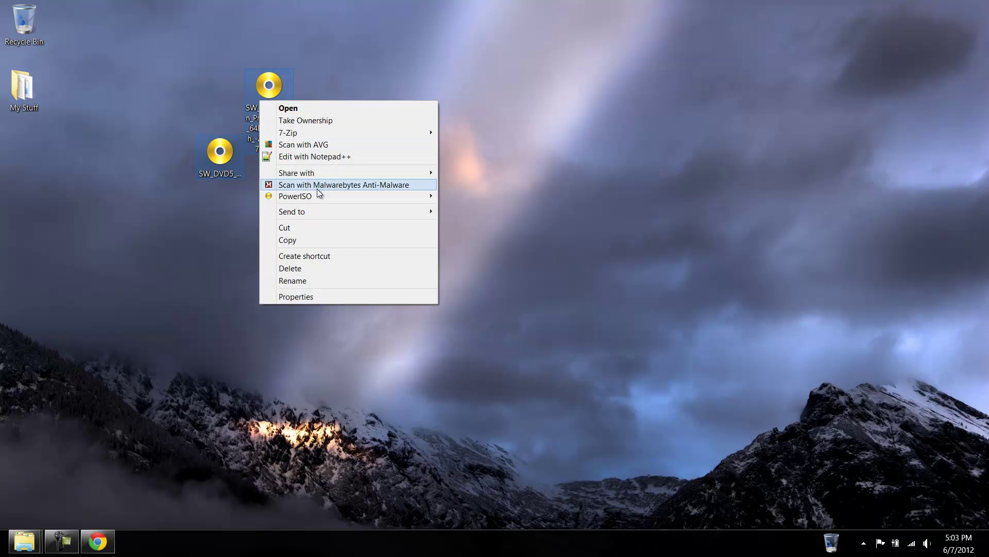
Delete both Windows 7 ISO files from the desktop and return to the Start screen
{"action": "left_click", "coordinate": [307, 268]}
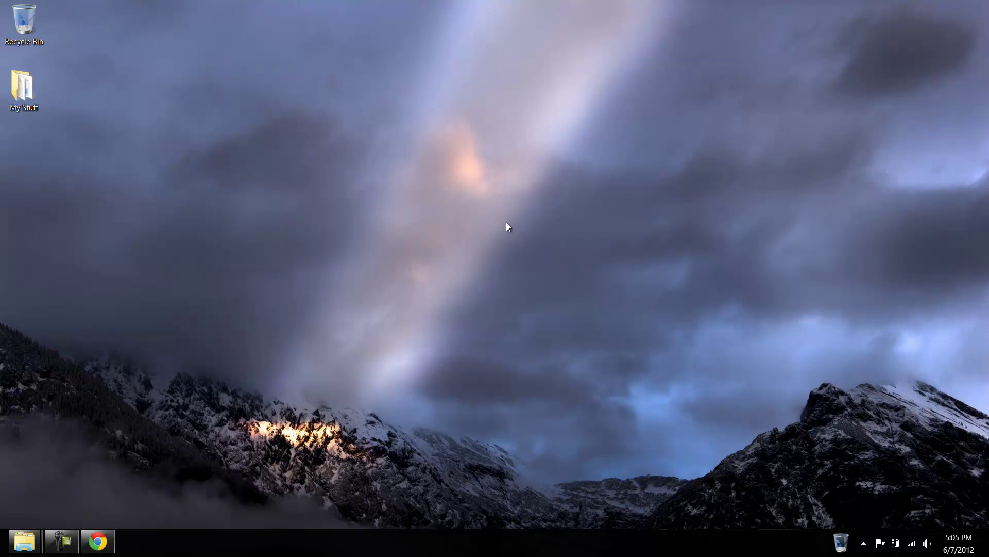
{"action": "key", "text": "super"}
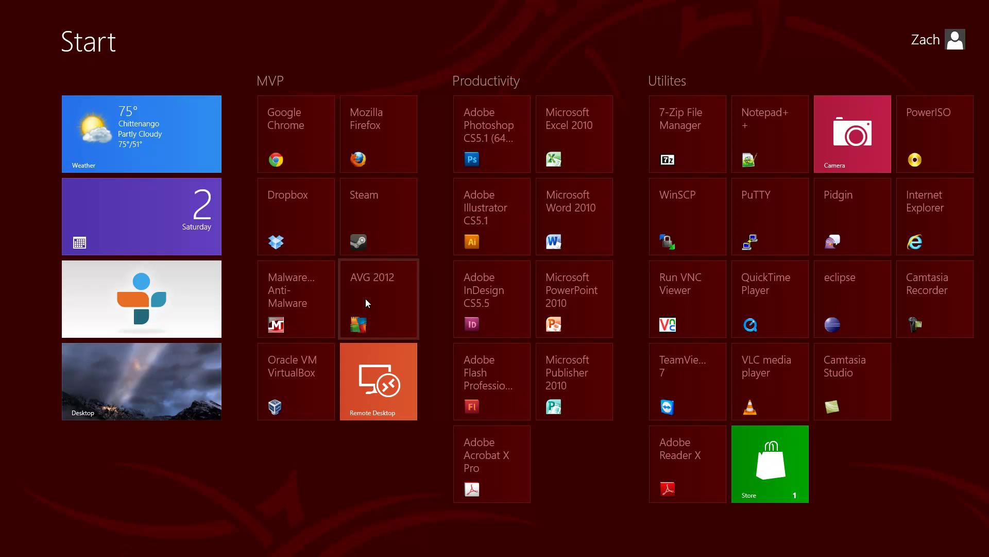
Visit the desktop, return to Start, and open the user account options (Lock/Sign out) without choosing
{"action": "left_click", "coordinate": [178, 372]}
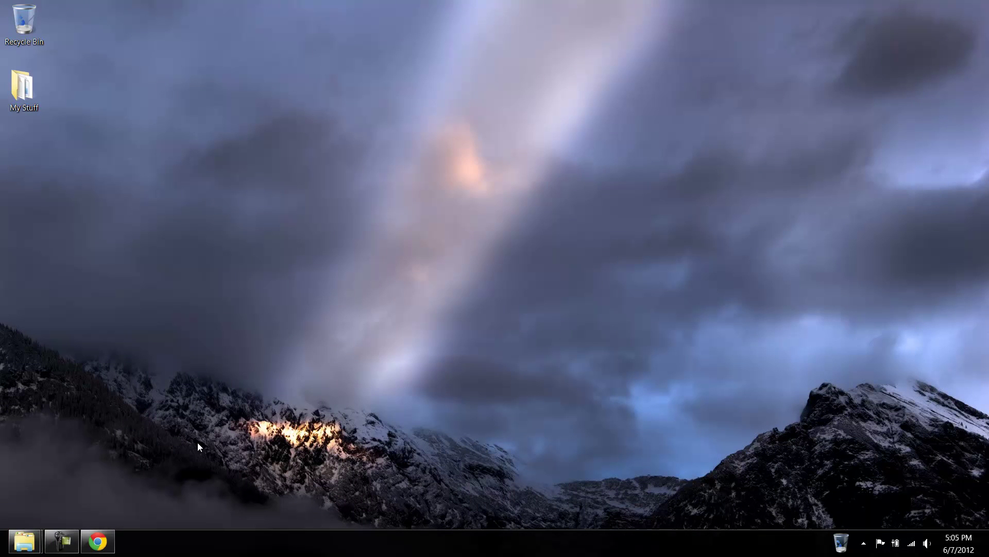
{"action": "mouse_move", "coordinate": [2, 554]}
{"action": "key", "text": "super"}
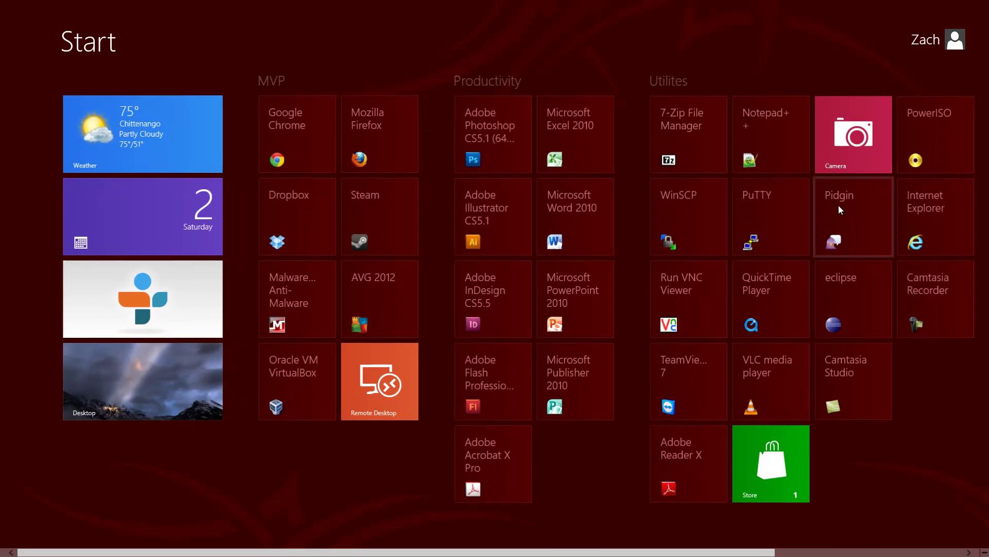
{"action": "left_click", "coordinate": [922, 42]}
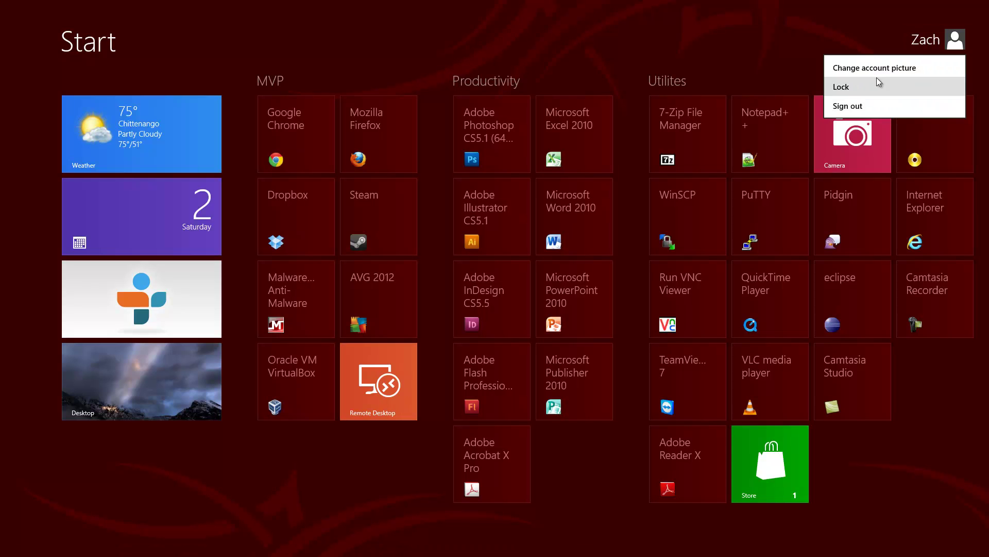
{"action": "left_click", "coordinate": [918, 41]}
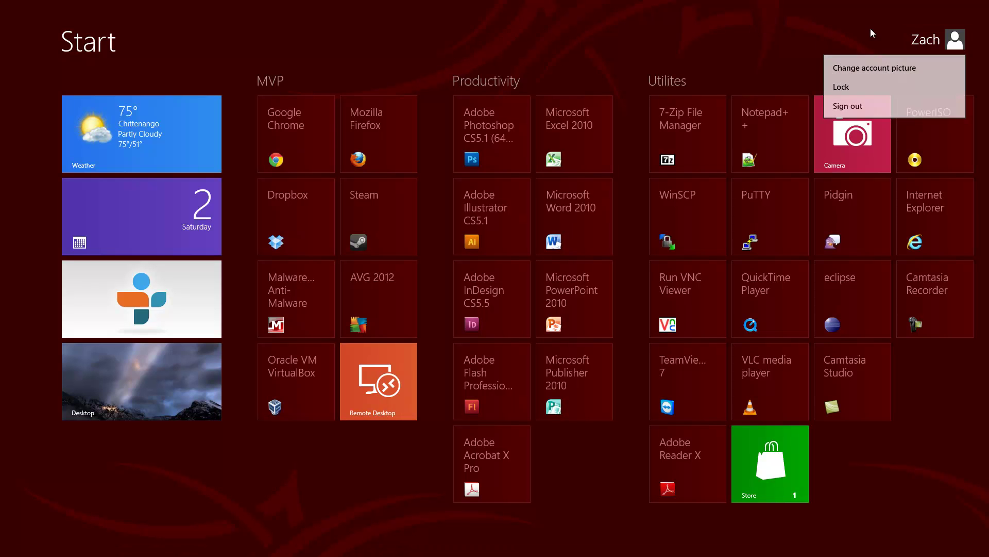
{"action": "left_click", "coordinate": [918, 41]}
{"action": "left_click", "coordinate": [541, 71]}
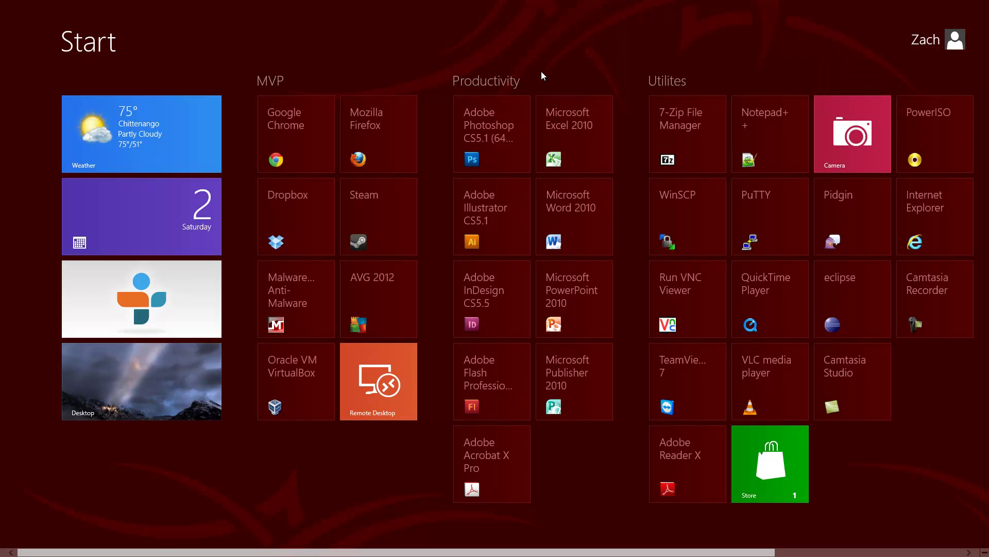
Back on the desktop, view the Settings charm's Power options and close them without changes
{"action": "left_click", "coordinate": [171, 383]}
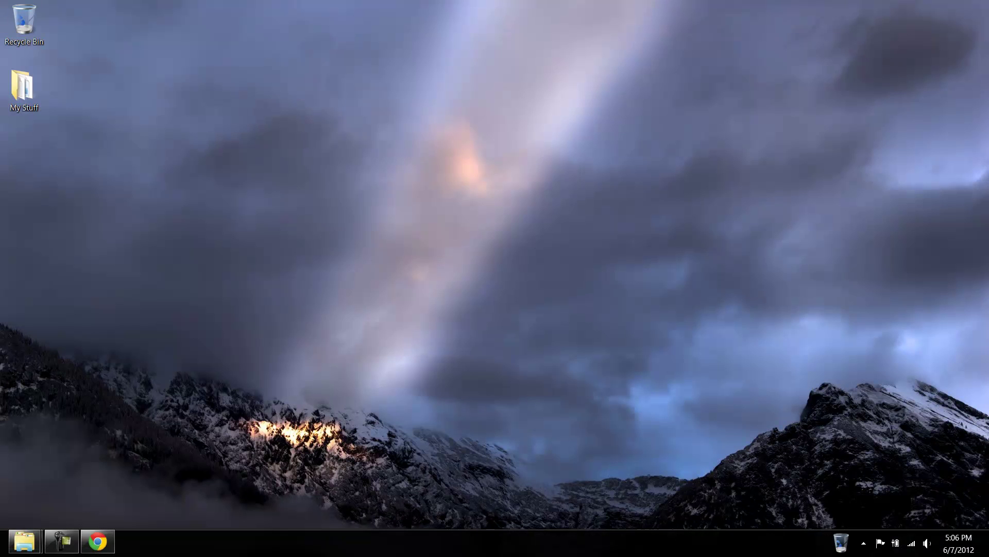
{"action": "mouse_move", "coordinate": [987, 554]}
{"action": "left_click", "coordinate": [967, 403]}
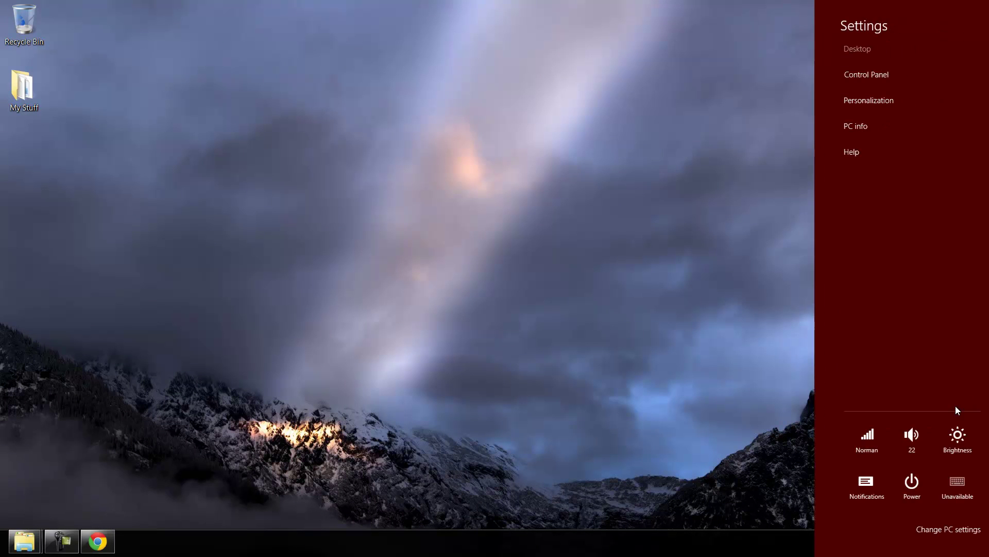
{"action": "left_click", "coordinate": [899, 487]}
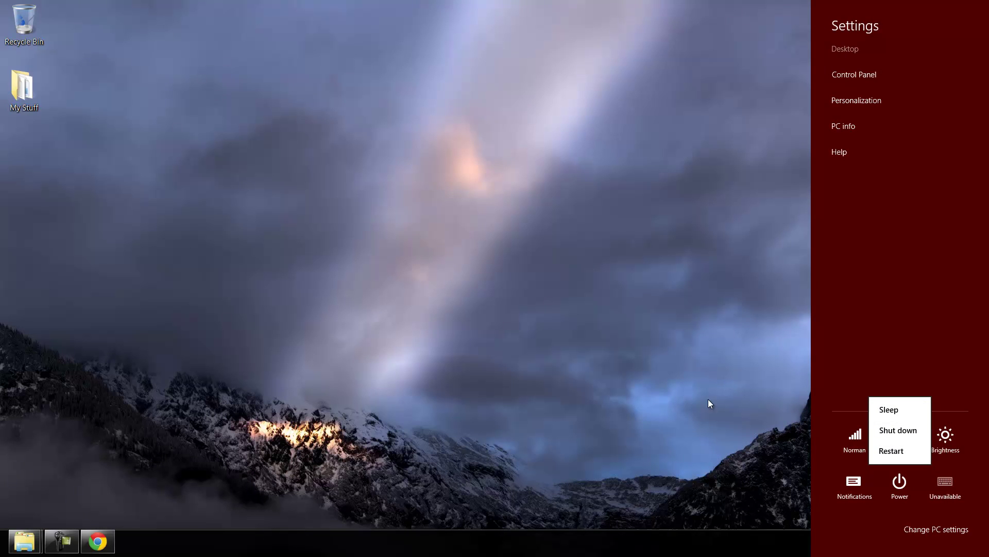
{"action": "left_click", "coordinate": [526, 379]}
{"action": "left_click", "coordinate": [468, 349]}
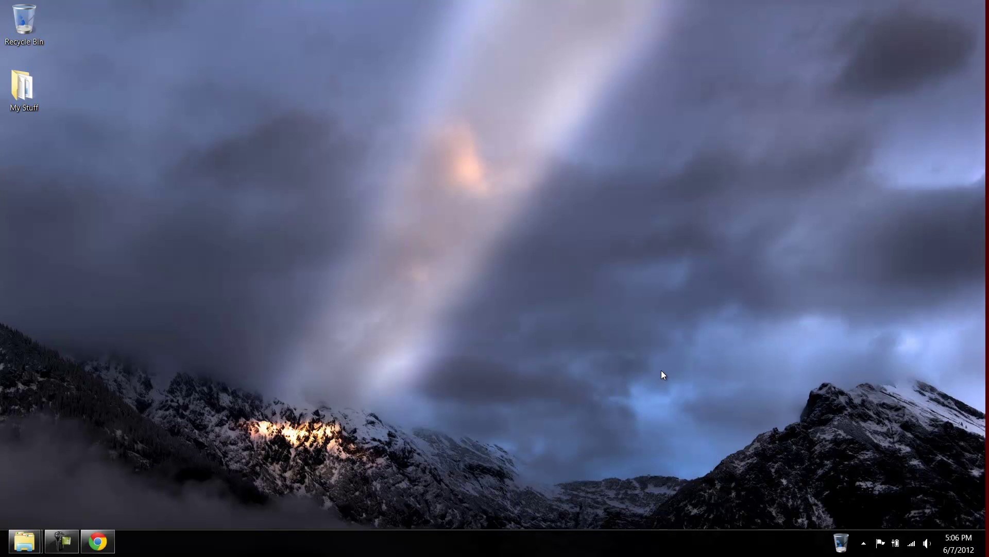